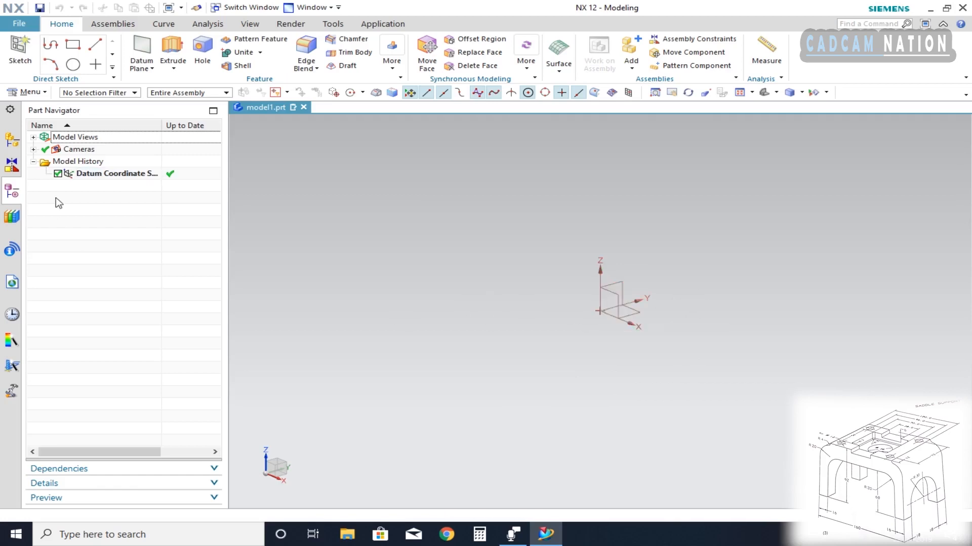
Start a sketch on the XY plane and draw a rectangle of about 172 by 106 mm centred on the origin
left_click(20, 48)
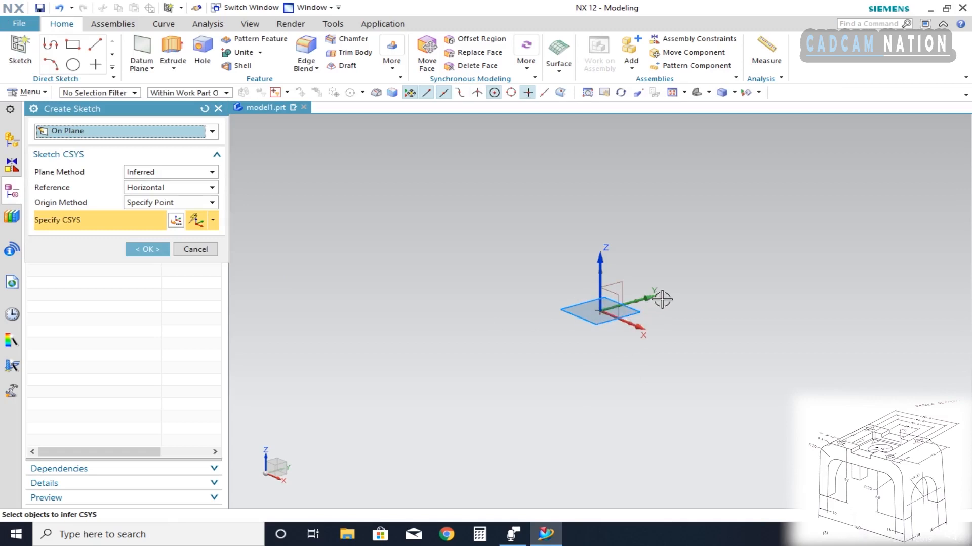
left_click(159, 253)
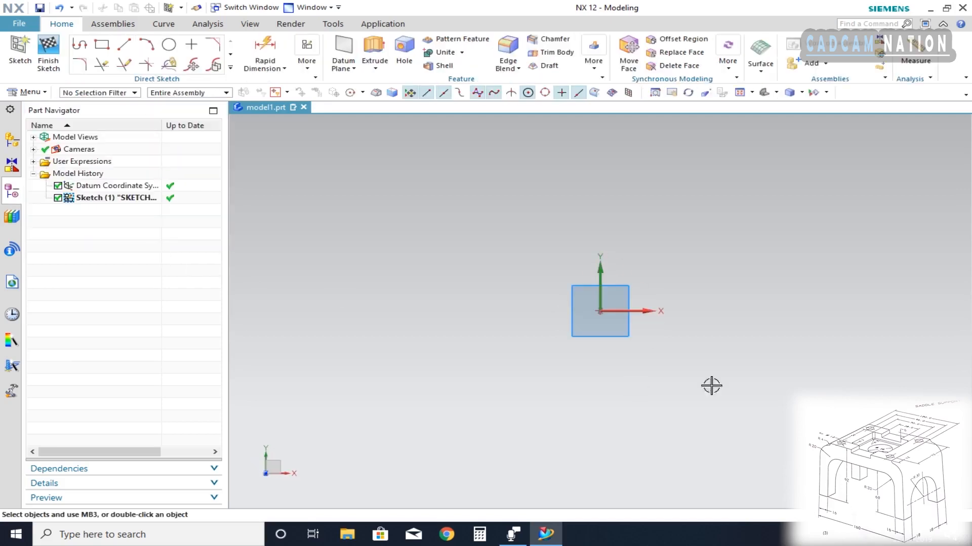
left_click(103, 49)
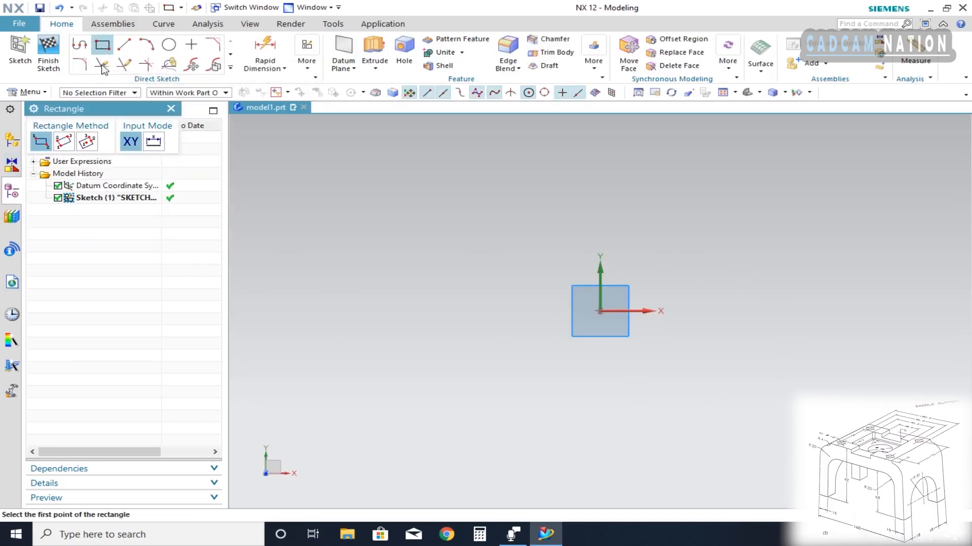
left_click(87, 143)
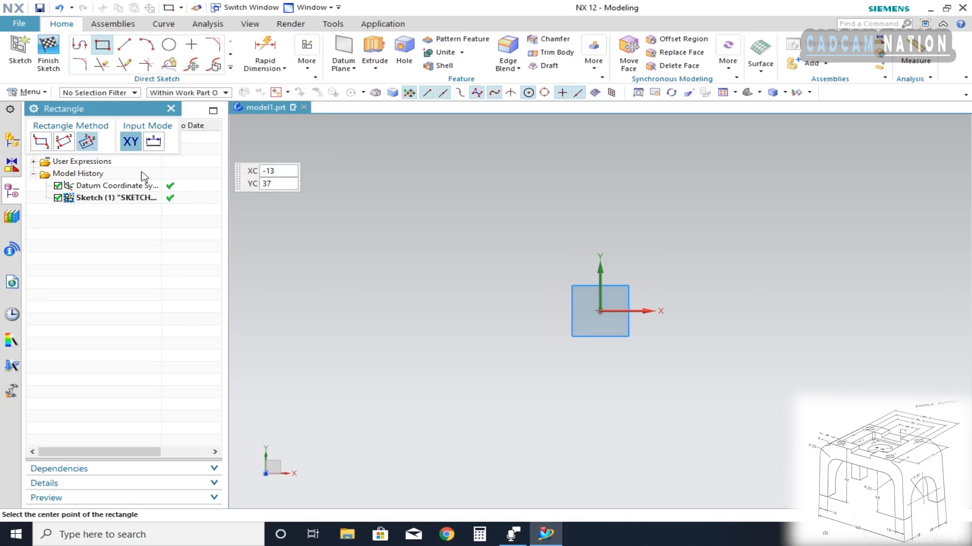
left_click(602, 312)
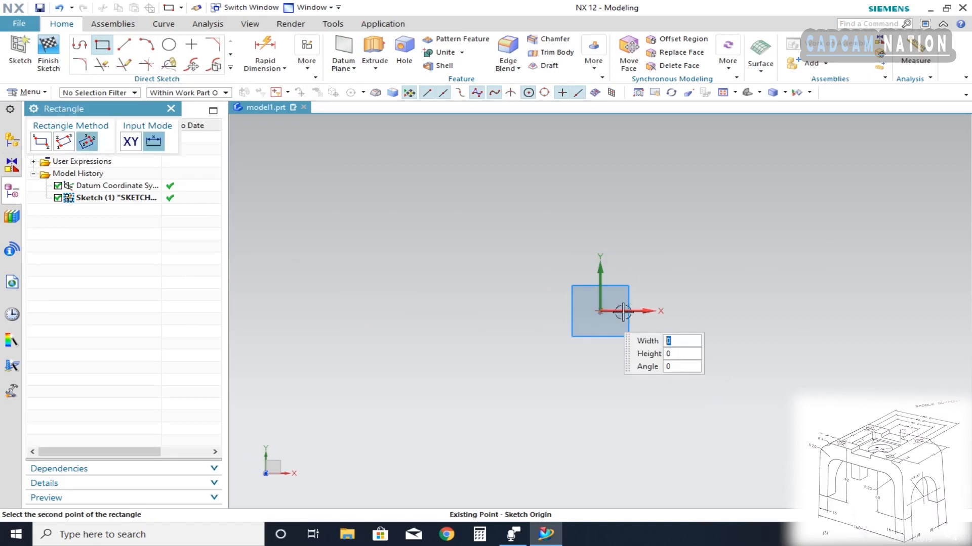
left_click(756, 311)
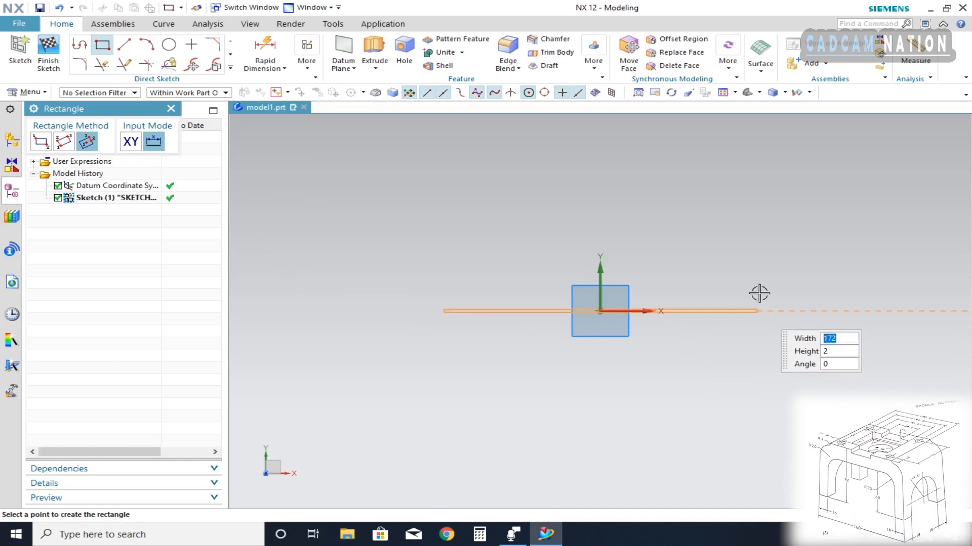
left_click(759, 224)
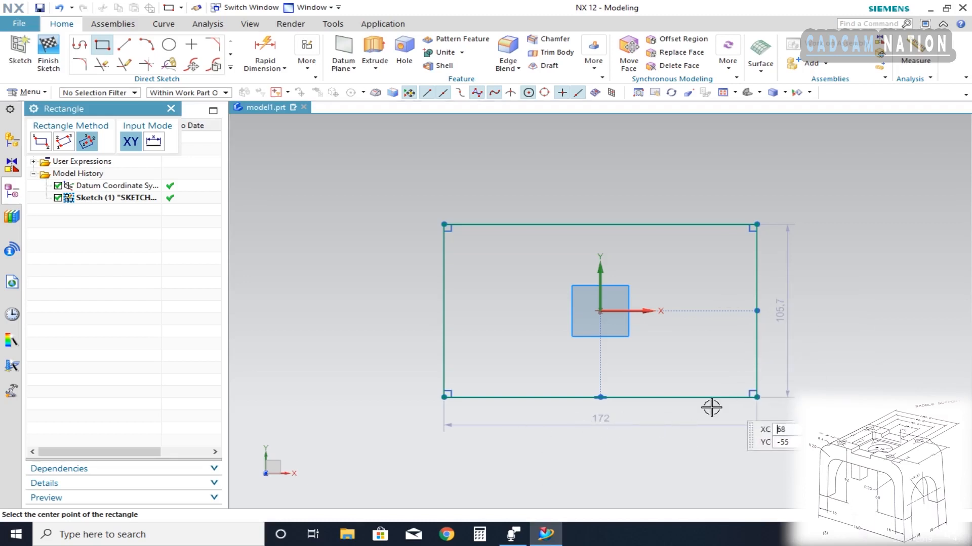
left_click(601, 419)
key("Escape")
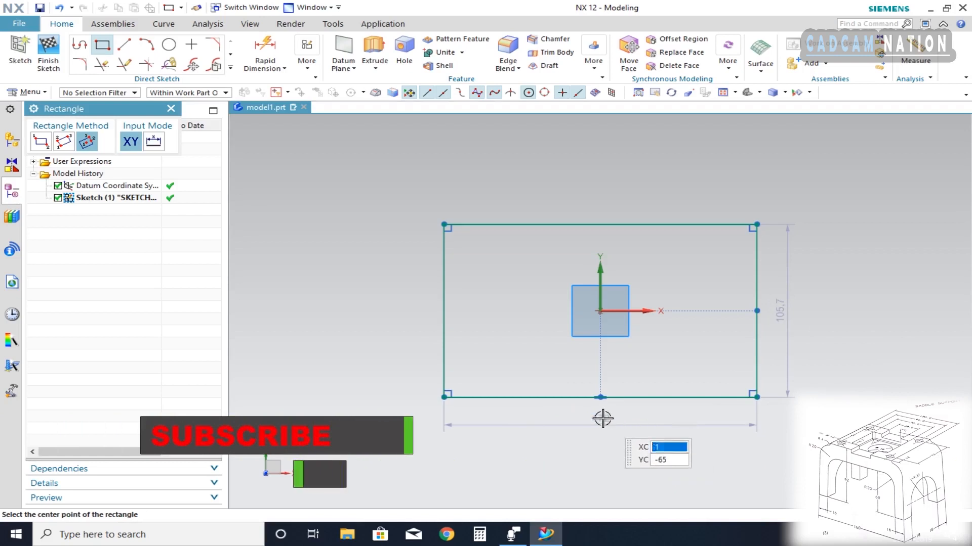
left_click(603, 419)
key("Escape")
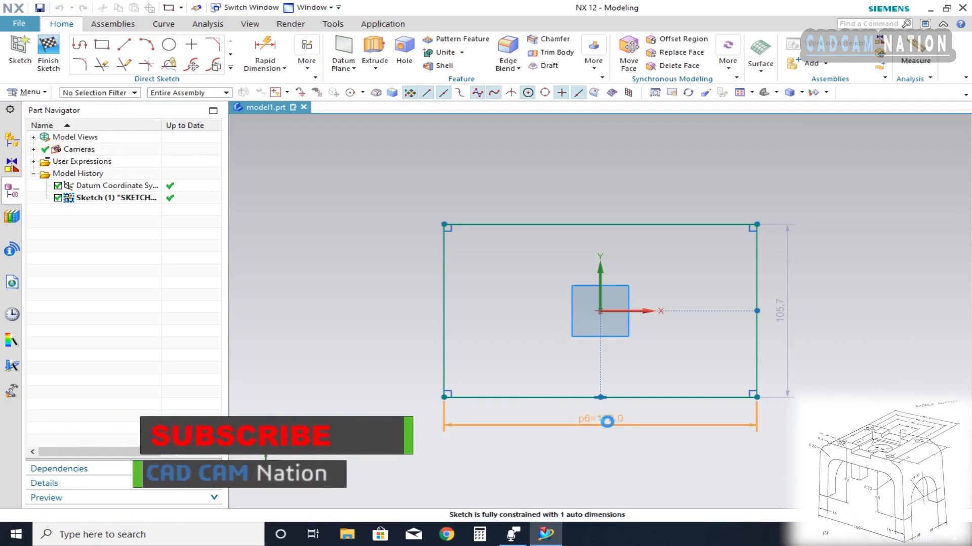
Set the rectangle's width to 160 mm and its height to 96 mm
double_click(606, 419)
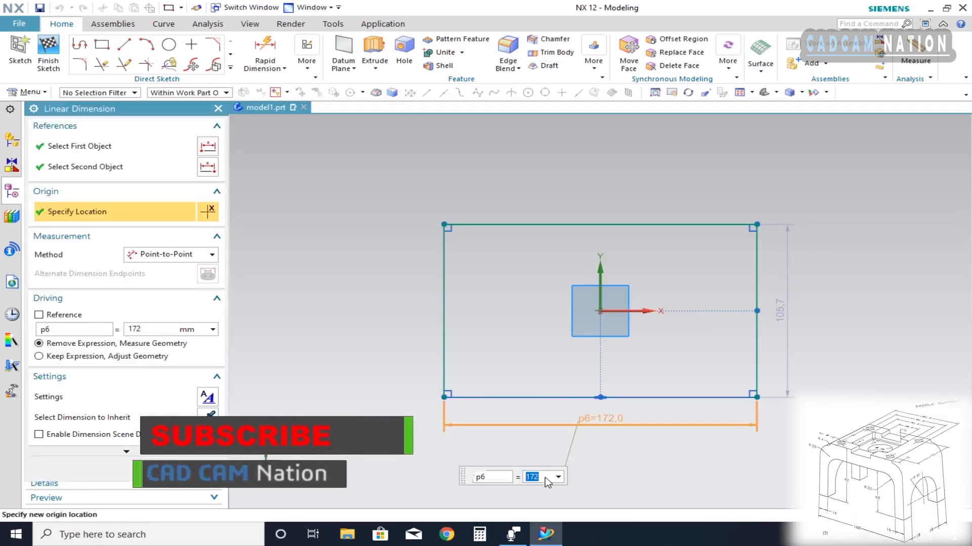
type("160")
key("Return")
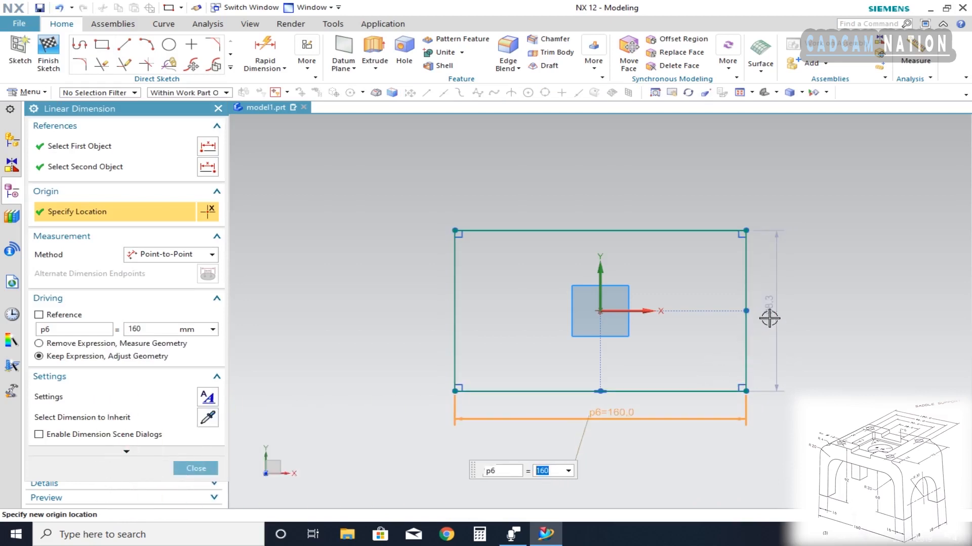
double_click(769, 303)
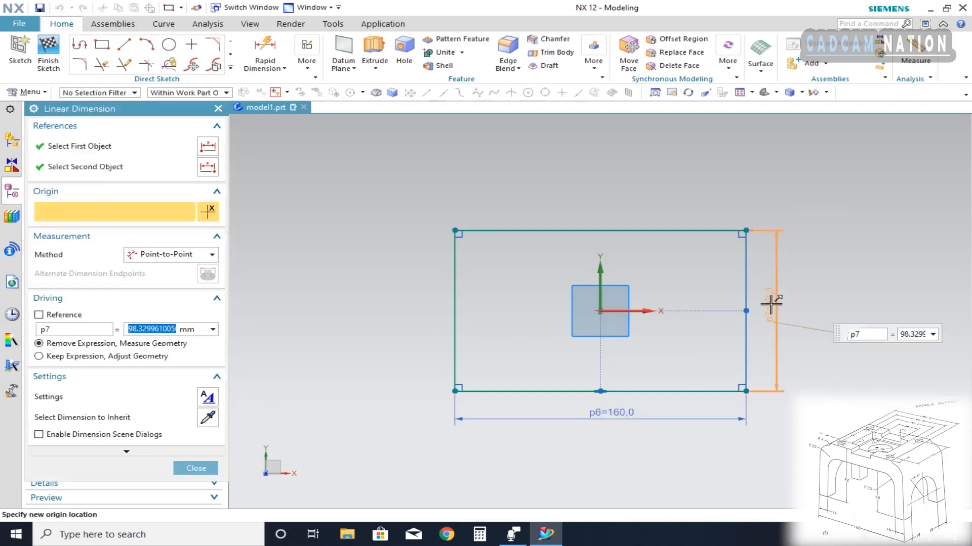
left_click(769, 303)
left_click(905, 335)
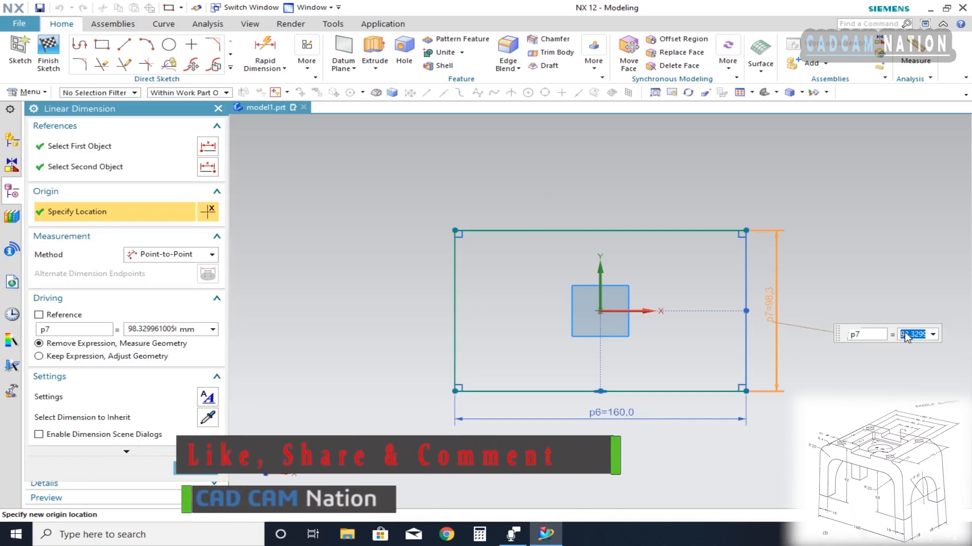
type("96")
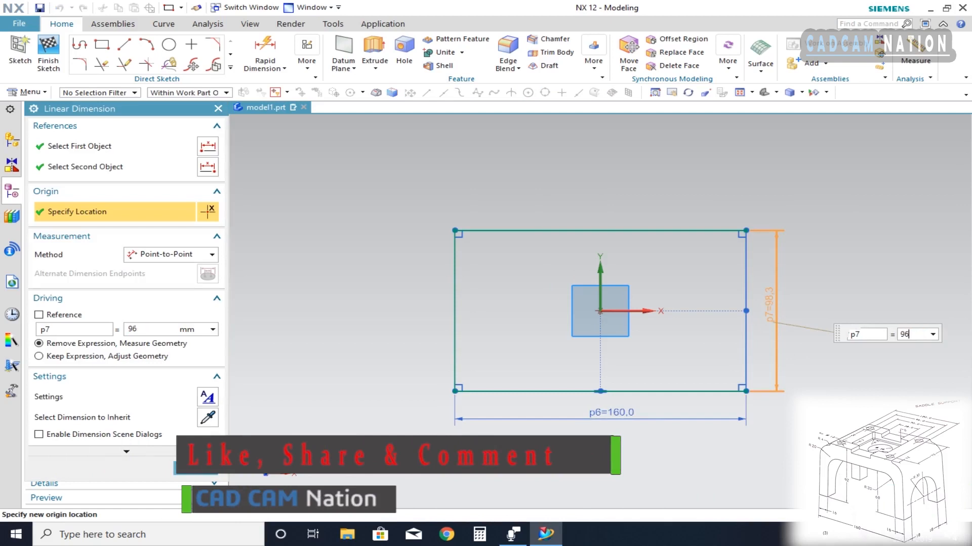
key("Return")
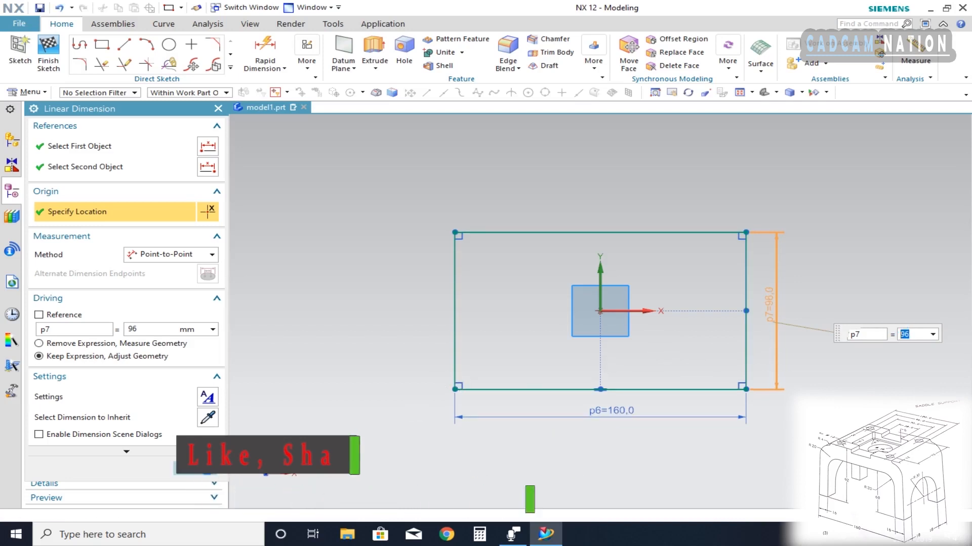
left_click(196, 468)
Extrude the rectangle upward from 0 to 88 mm as a solid block and hide its sketch
middle_click_drag(473, 438, 450, 392)
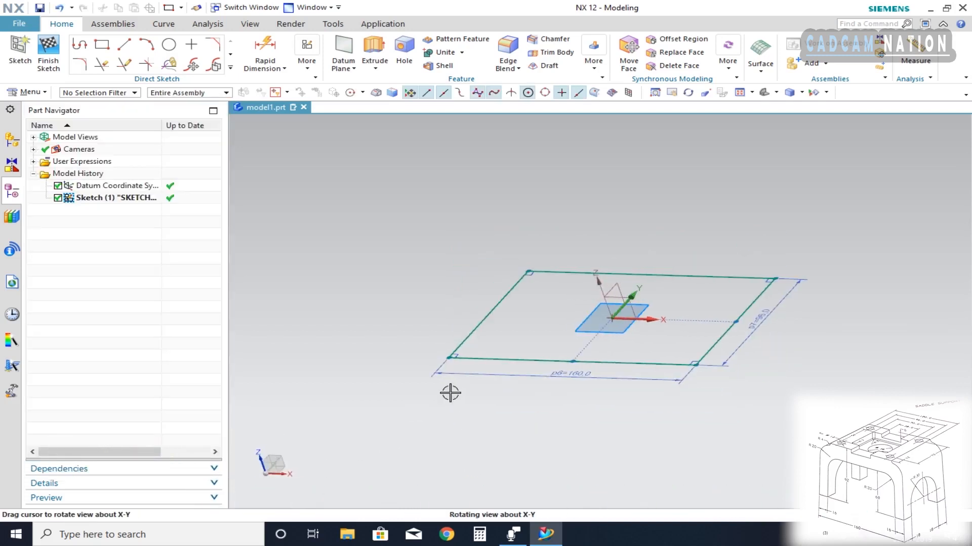
left_click(371, 47)
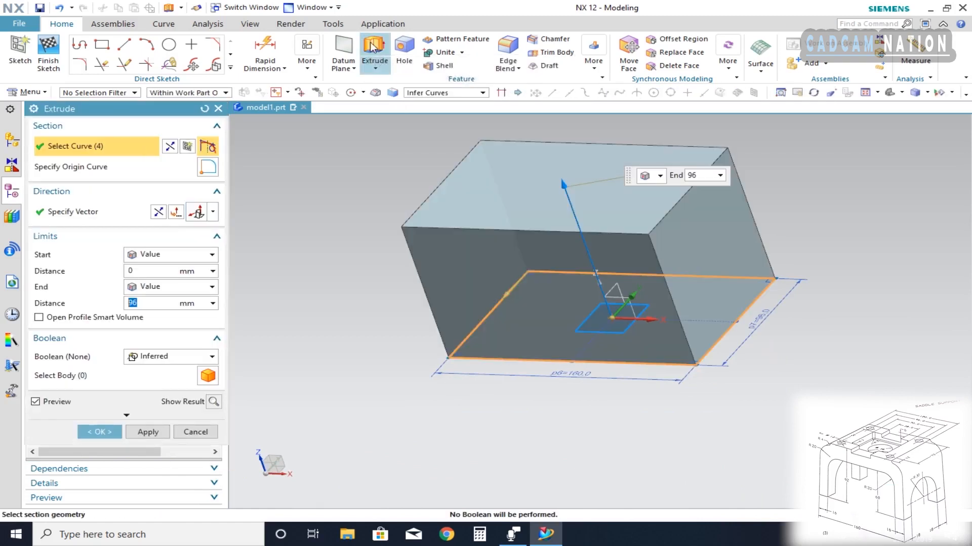
scroll(618, 340, "down", 2)
middle_click_drag(605, 267, 449, 320)
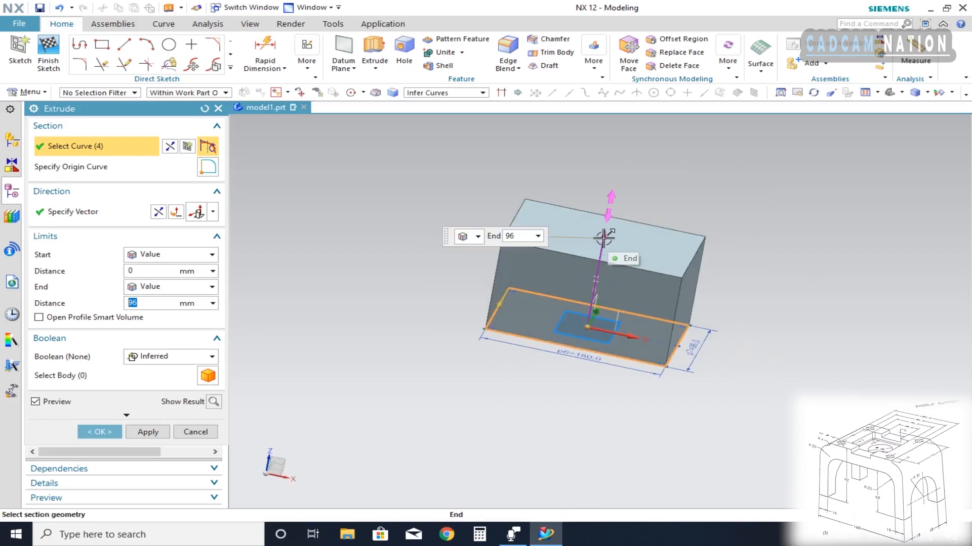
mouse_move(604, 238)
left_mouse_down()
mouse_move(593, 268)
mouse_move(600, 216)
mouse_move(602, 263)
mouse_move(600, 192)
mouse_move(600, 236)
mouse_move(602, 228)
left_mouse_up()
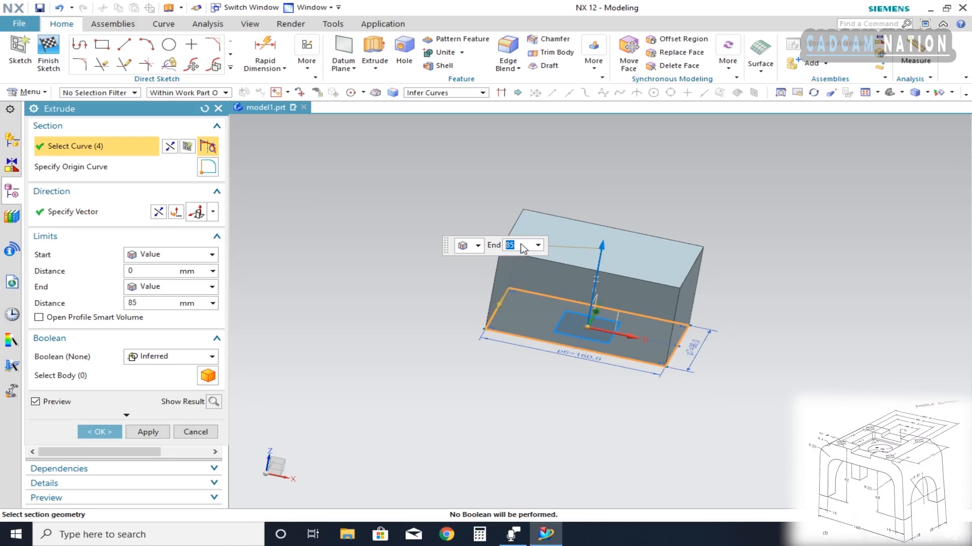
left_click(521, 245)
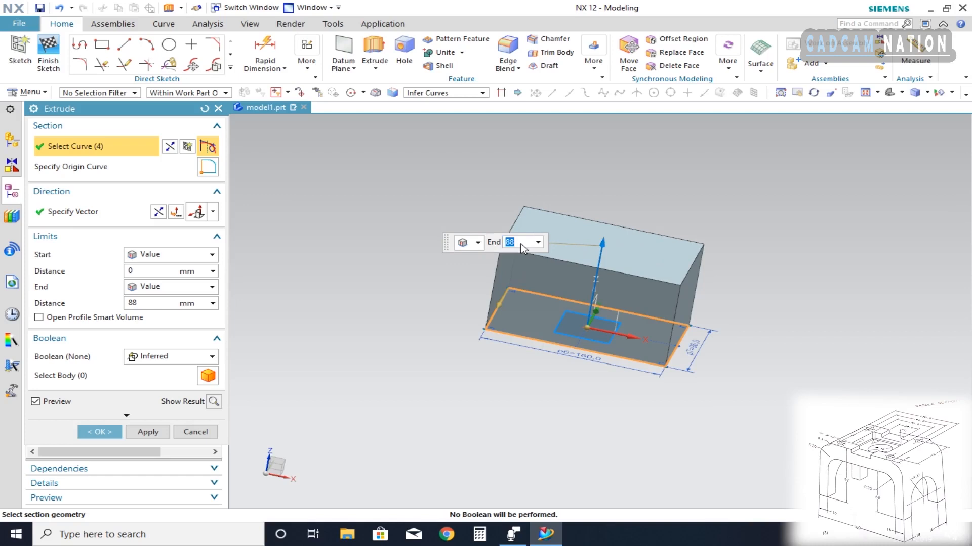
left_click(100, 433)
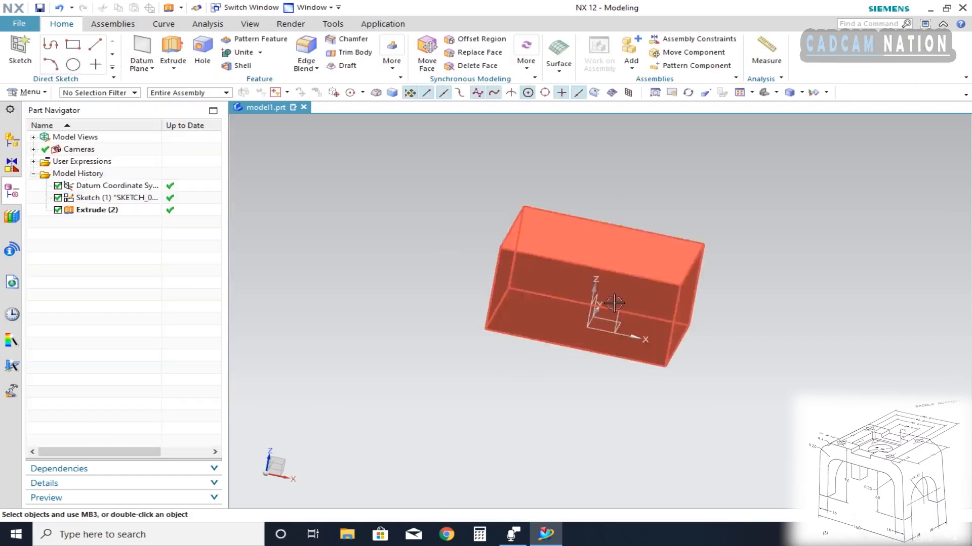
left_click(590, 353)
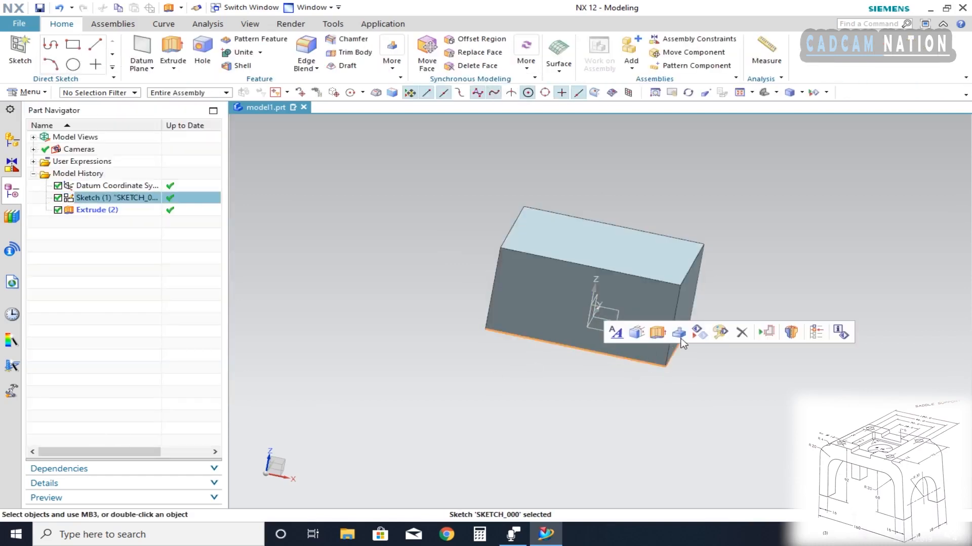
left_click(699, 333)
Round the two short edges of the block's top face with a 20 mm circular edge blend
mouse_move(564, 330)
middle_mouse_down()
mouse_move(590, 336)
mouse_move(585, 347)
mouse_move(581, 325)
mouse_move(532, 264)
middle_mouse_up()
key("b")
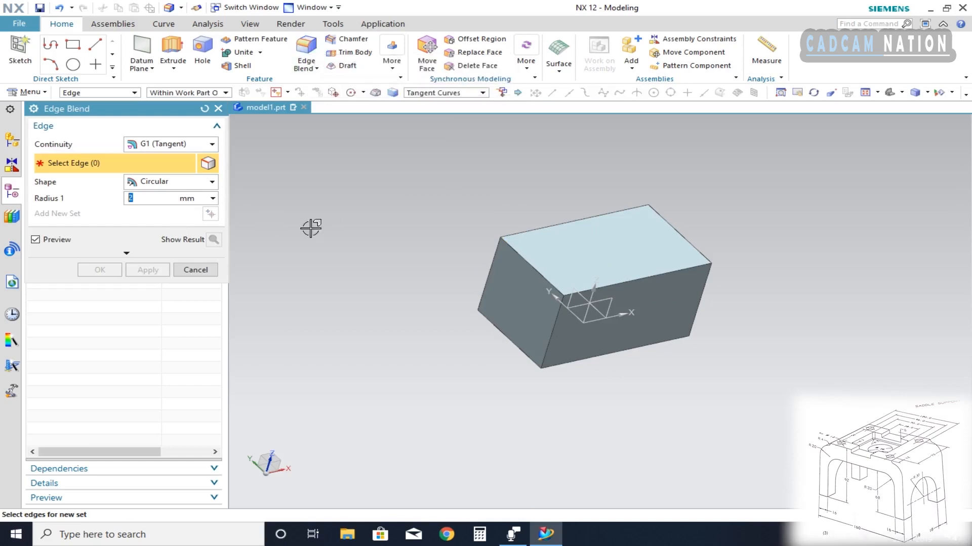
left_click(539, 273)
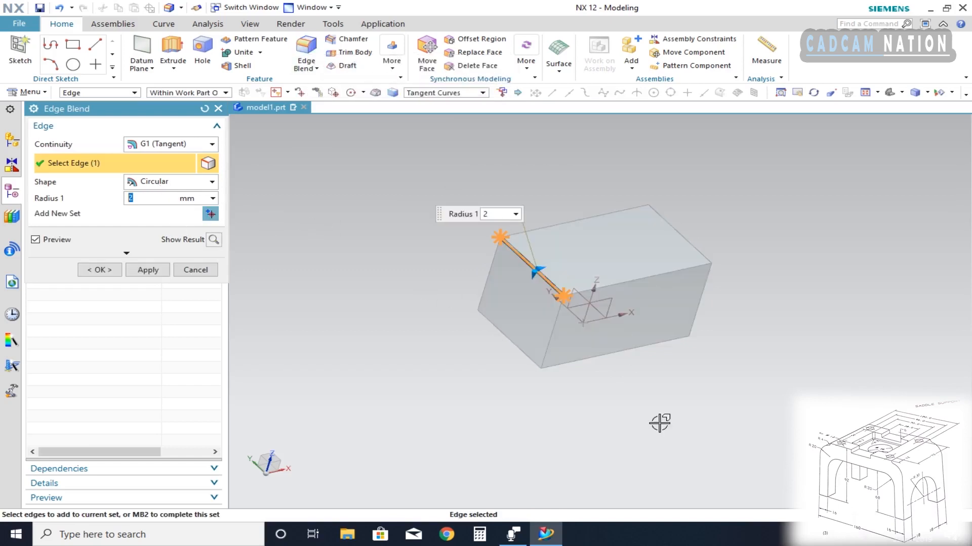
middle_click_drag(700, 358, 640, 364)
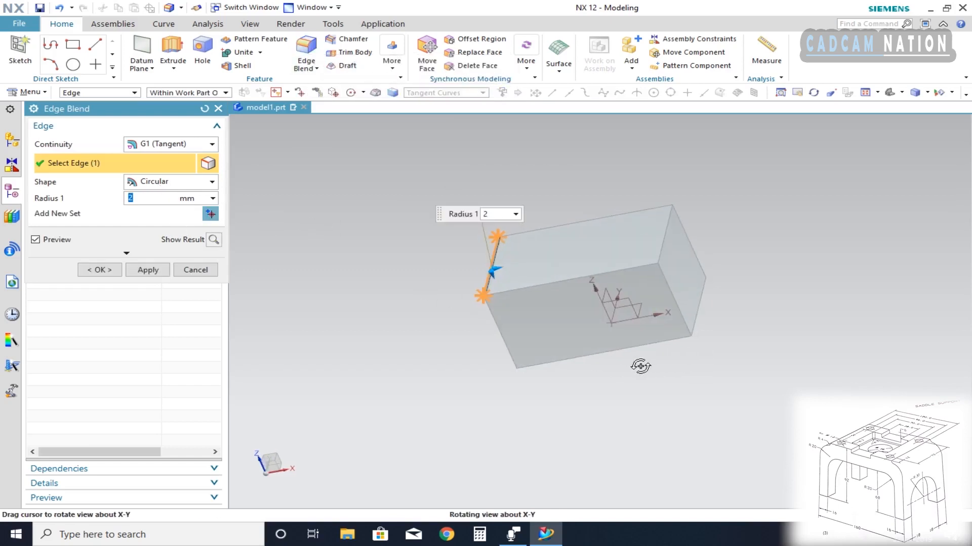
left_click(661, 227)
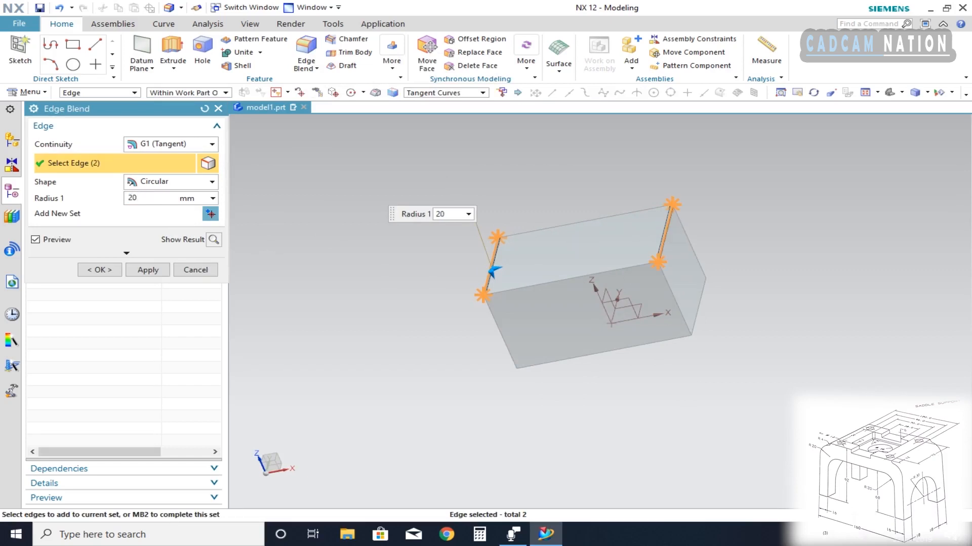
double_click(140, 197)
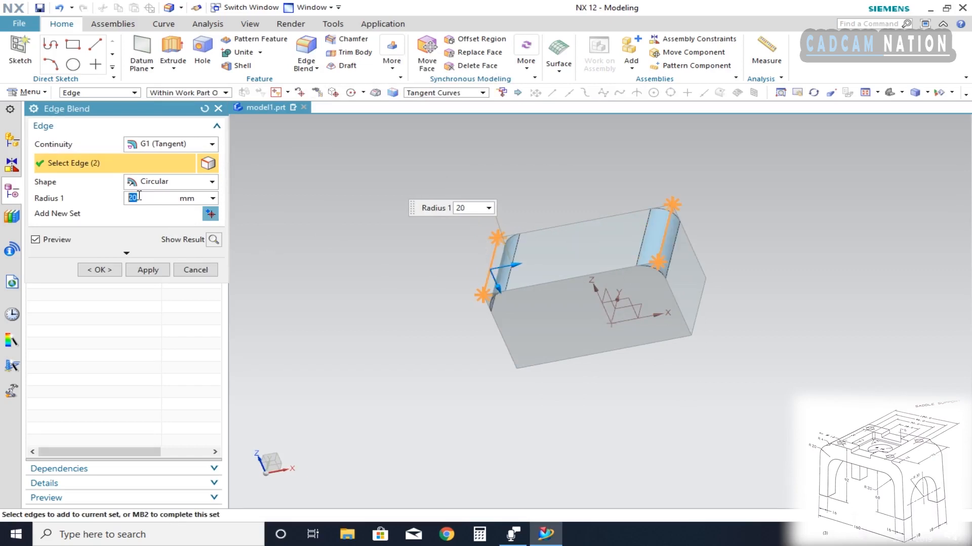
left_click(100, 270)
Create a new sketch on the block's long front face
middle_click_drag(616, 382, 653, 341)
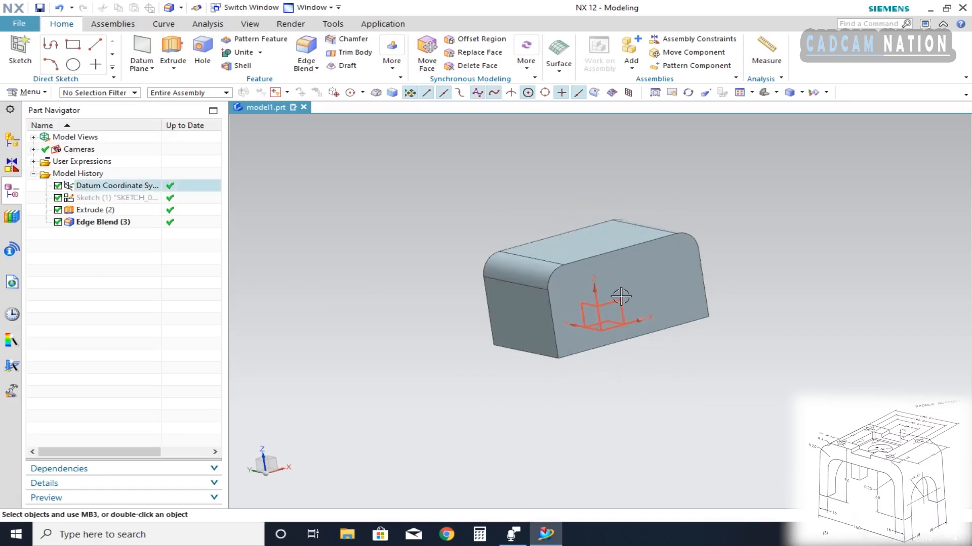
left_click(14, 48)
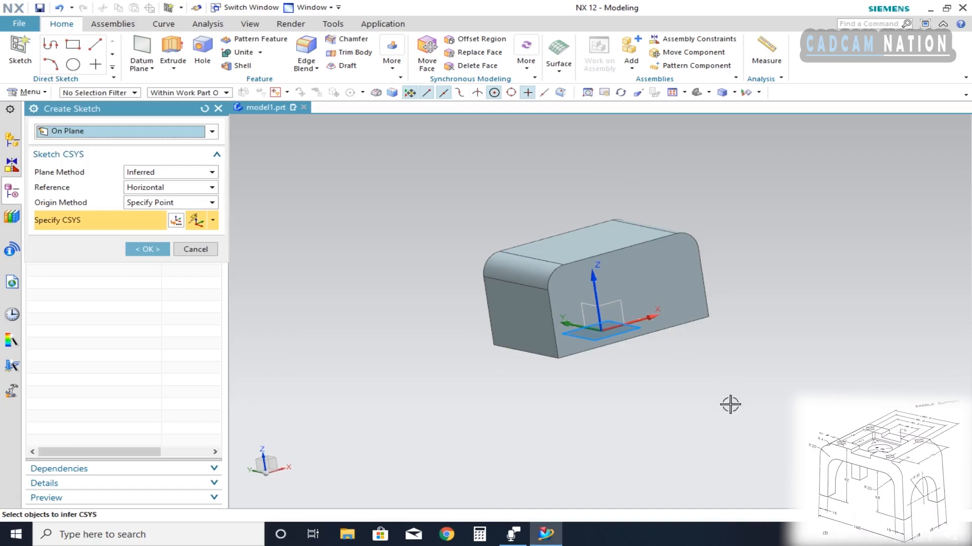
left_click(638, 270)
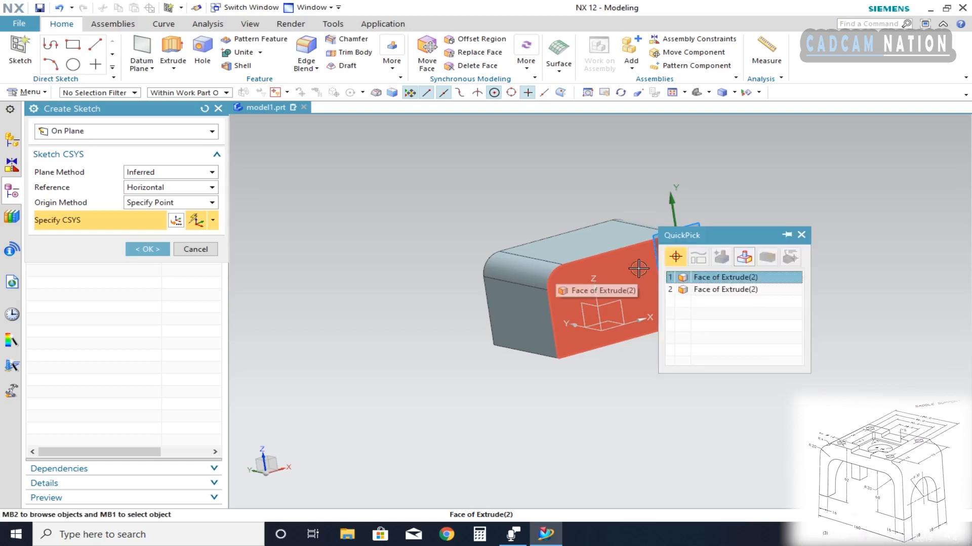
left_click(730, 278)
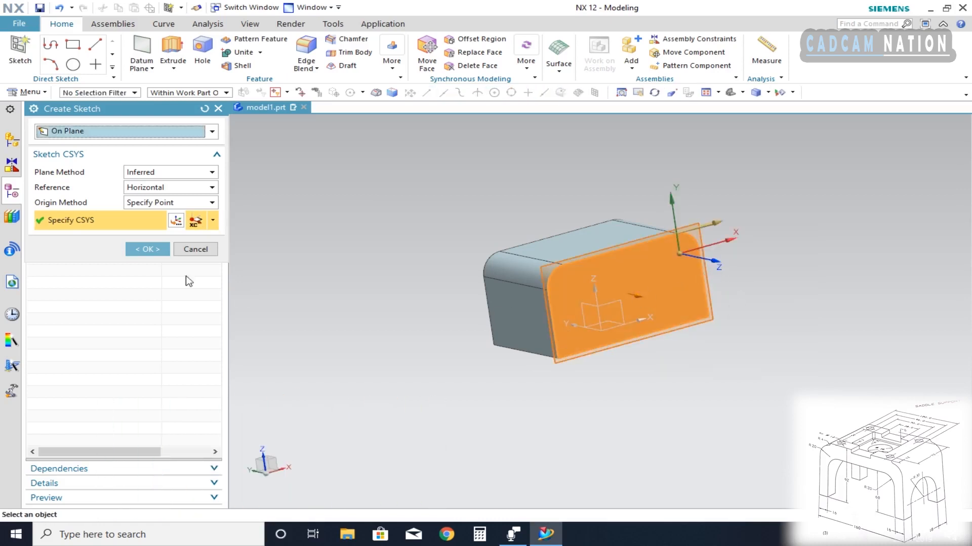
left_click(148, 249)
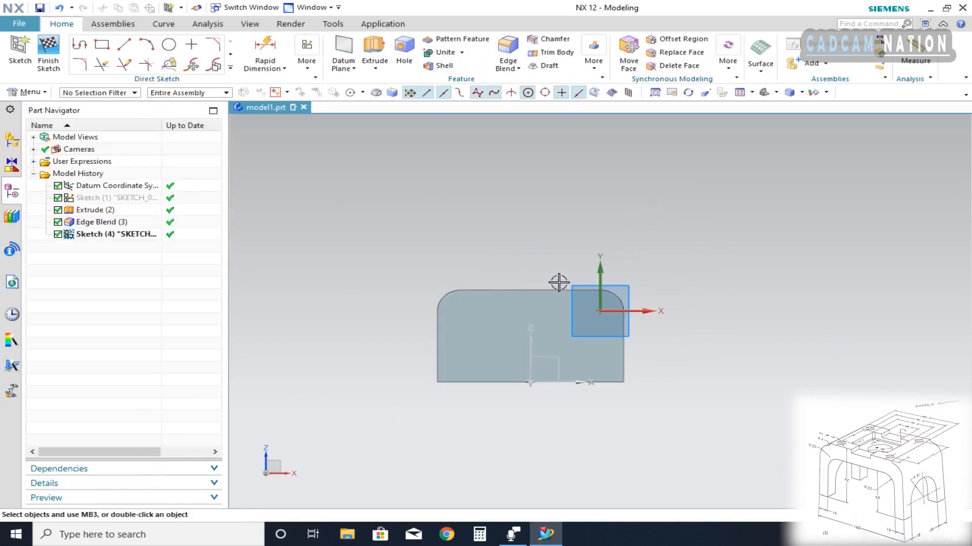
Draw an 88 mm vertical line from the midpoint of the face's bottom edge to its top edge and convert it to reference
scroll(463, 323, "down", 2)
scroll(477, 324, "up", 4)
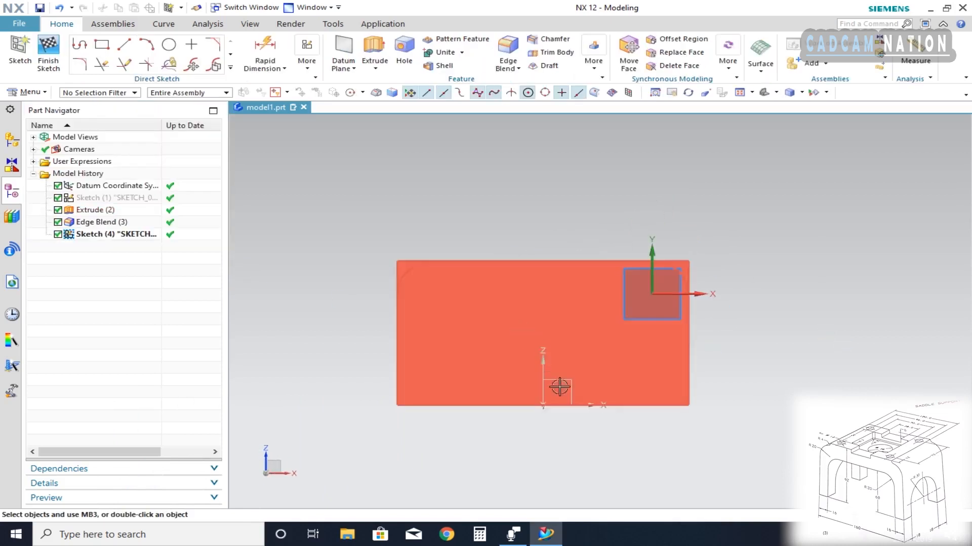
left_click(124, 44)
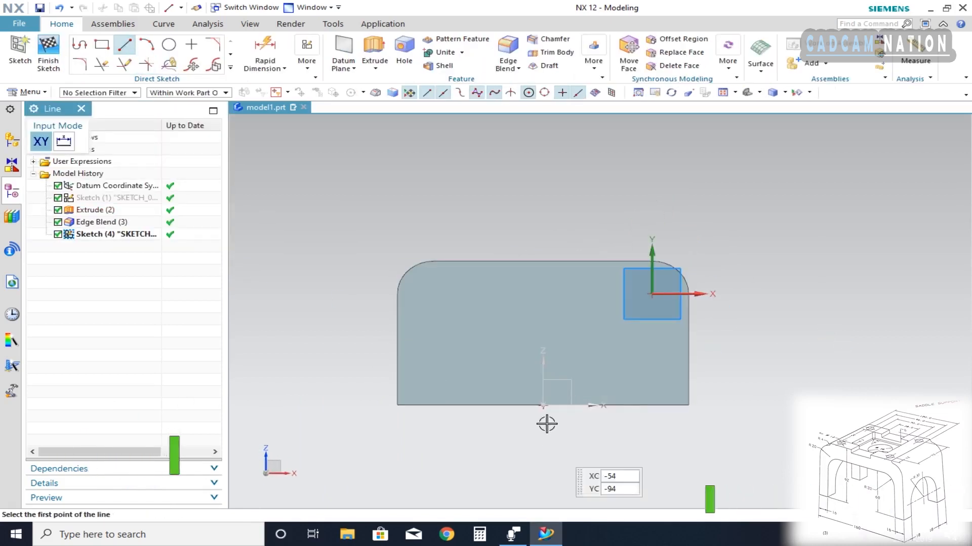
left_click(543, 405)
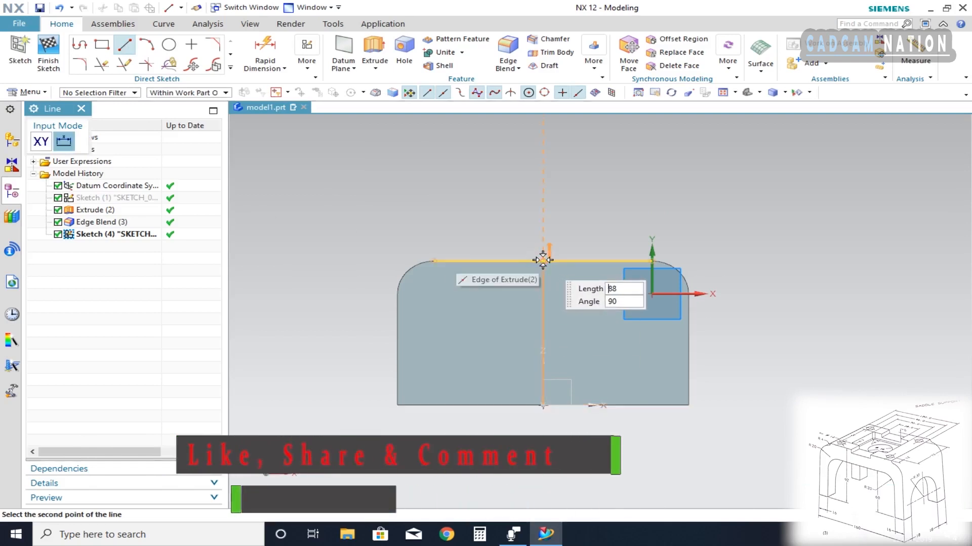
left_click(543, 260)
key("Escape")
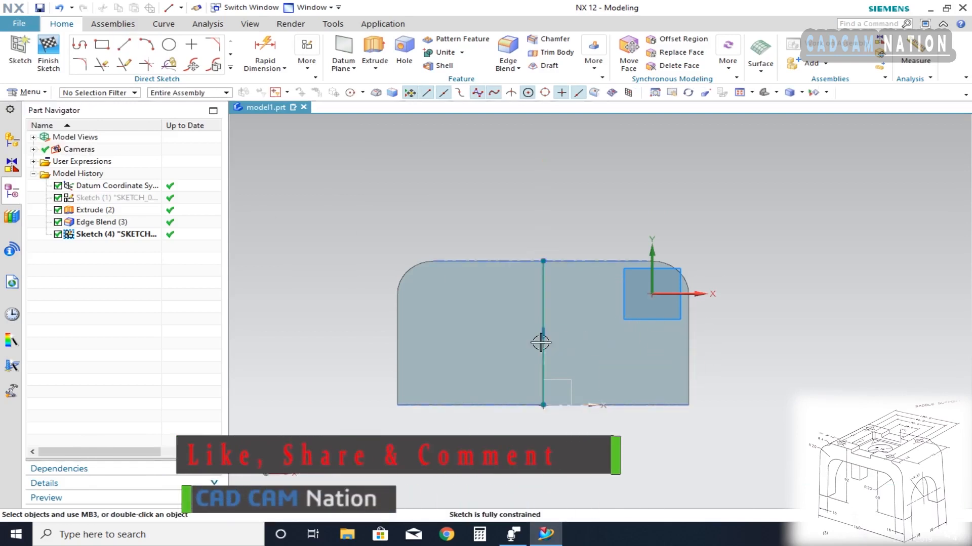
left_click(543, 298)
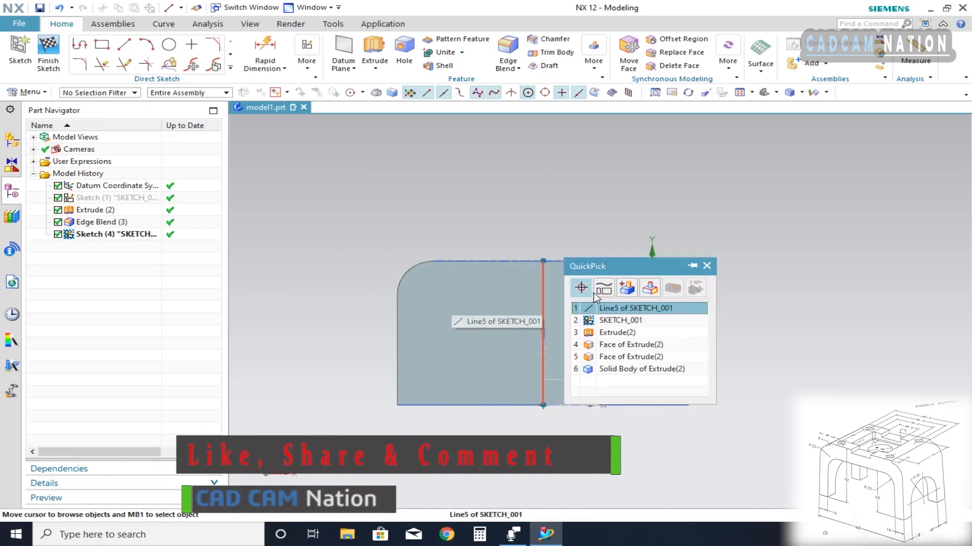
left_click(544, 303)
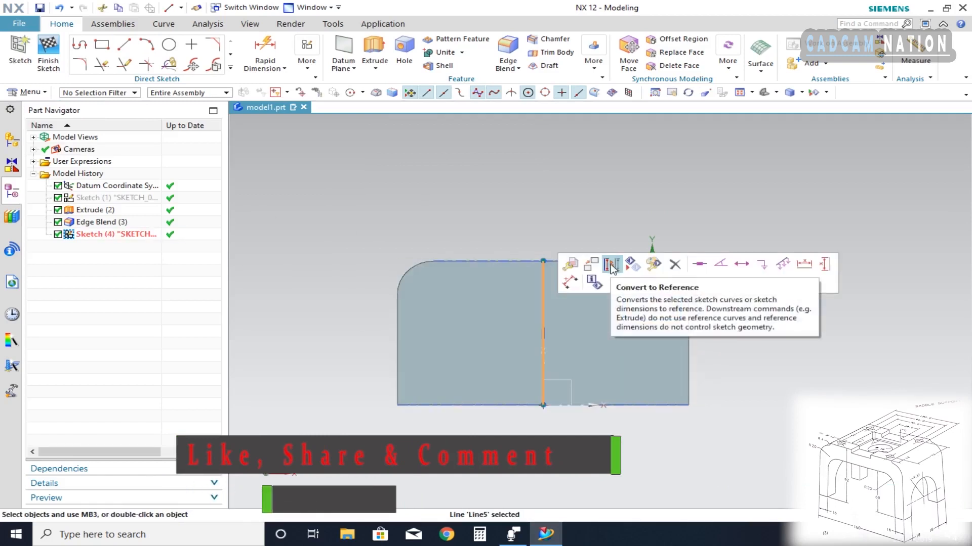
left_click(611, 265)
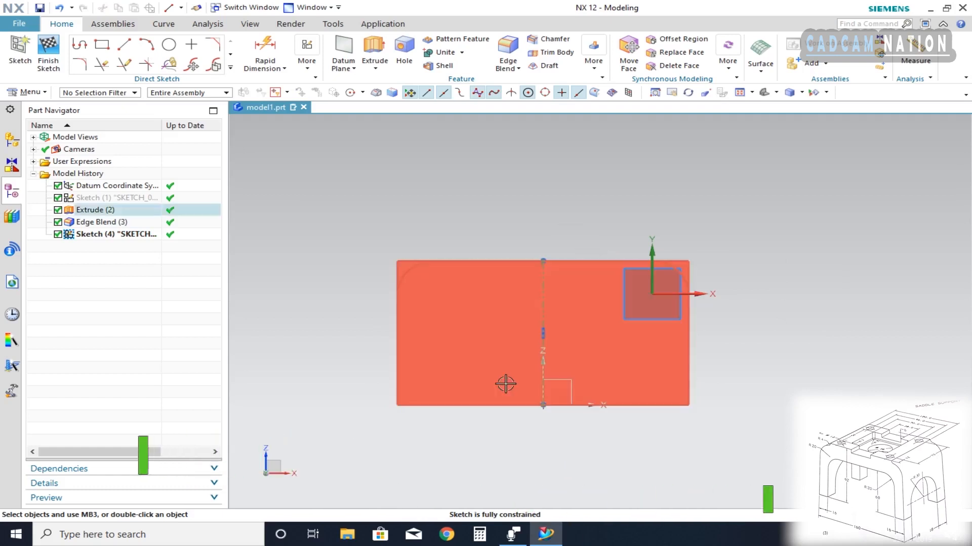
Sketch a two-point rectangle about 101 mm wide and 44 mm high, standing on the face's bottom edge across the centerline
left_click(102, 46)
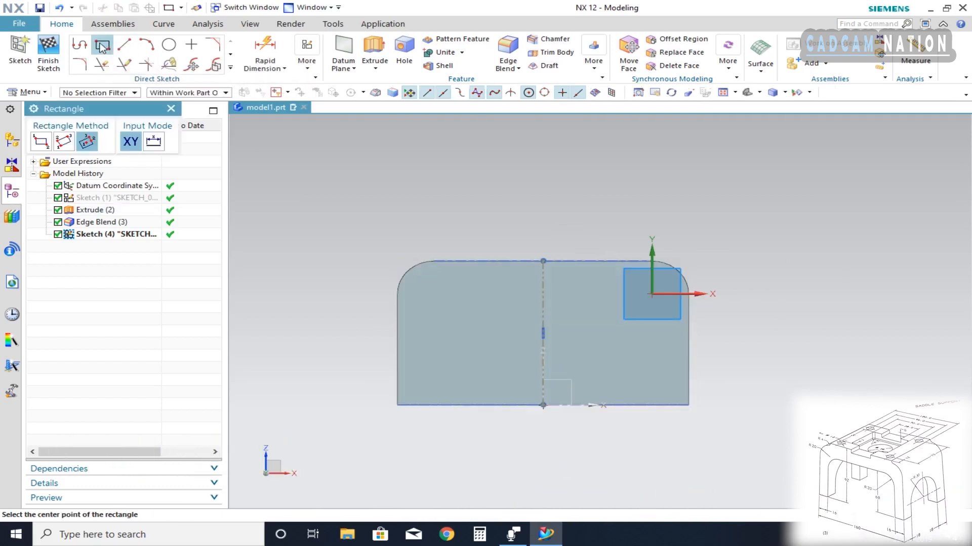
left_click(42, 142)
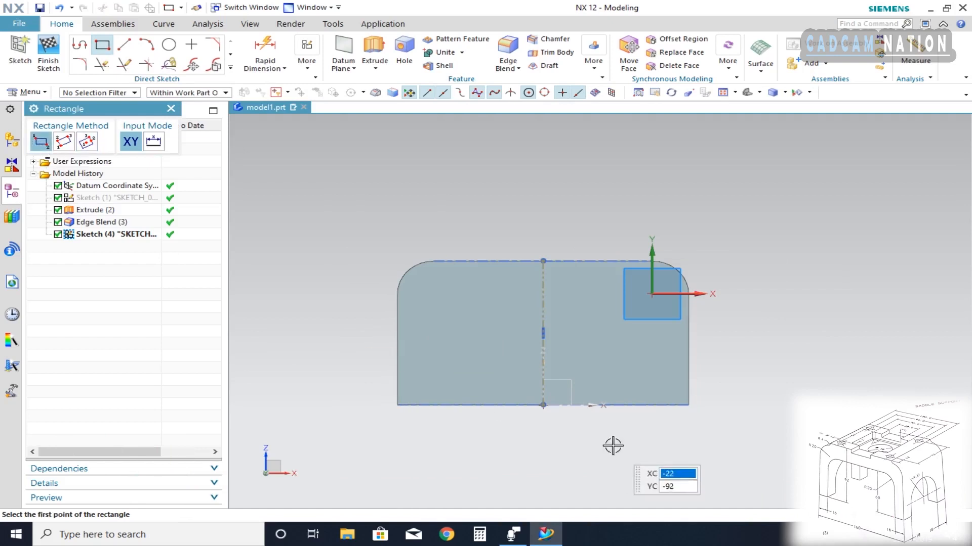
left_click(447, 405)
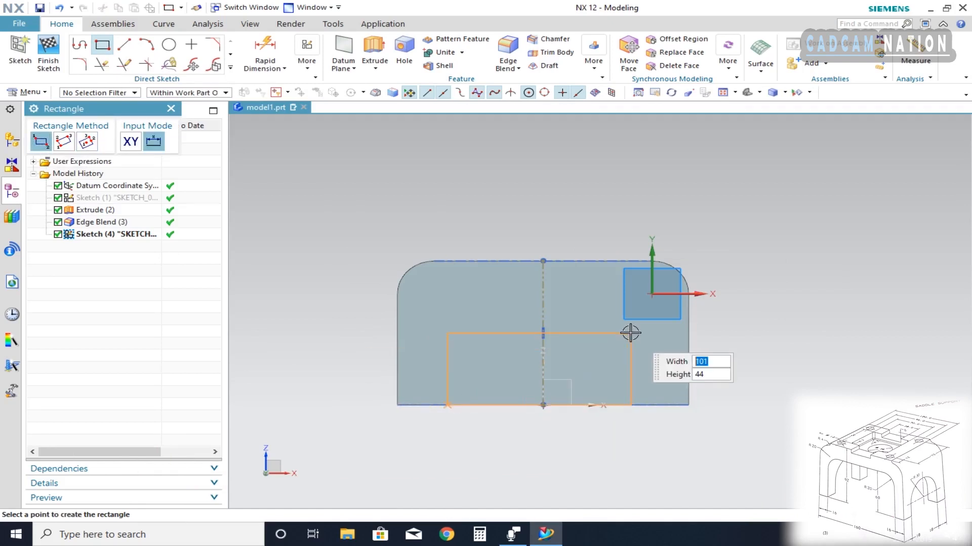
left_click(630, 333)
key("Escape")
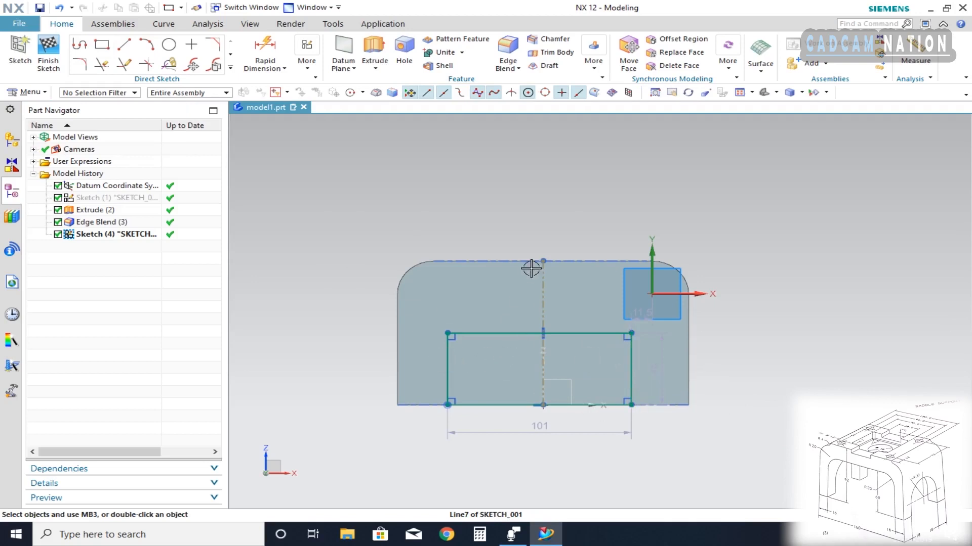
Make the rectangle's two vertical sides symmetric about the vertical reference line
left_click(314, 67)
left_click(494, 95)
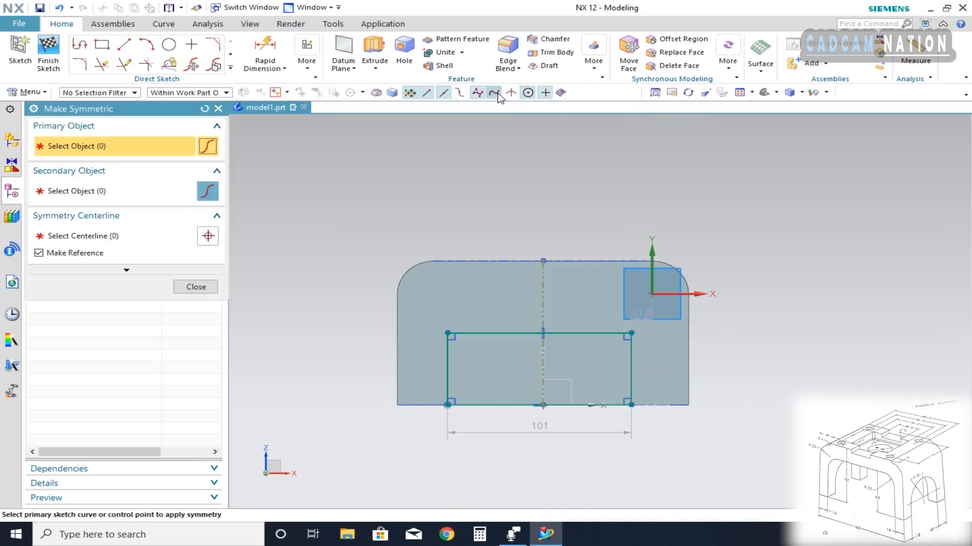
left_click(631, 368)
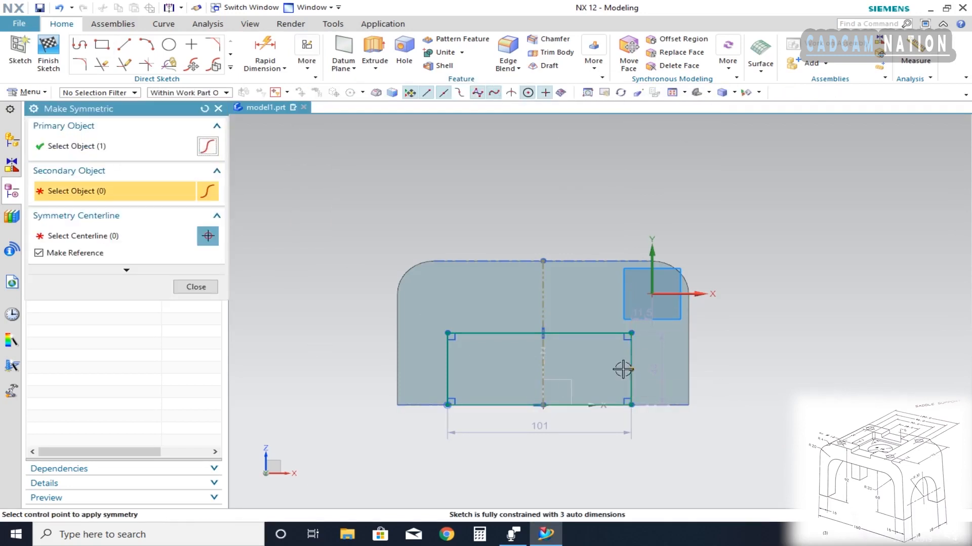
left_click(447, 370)
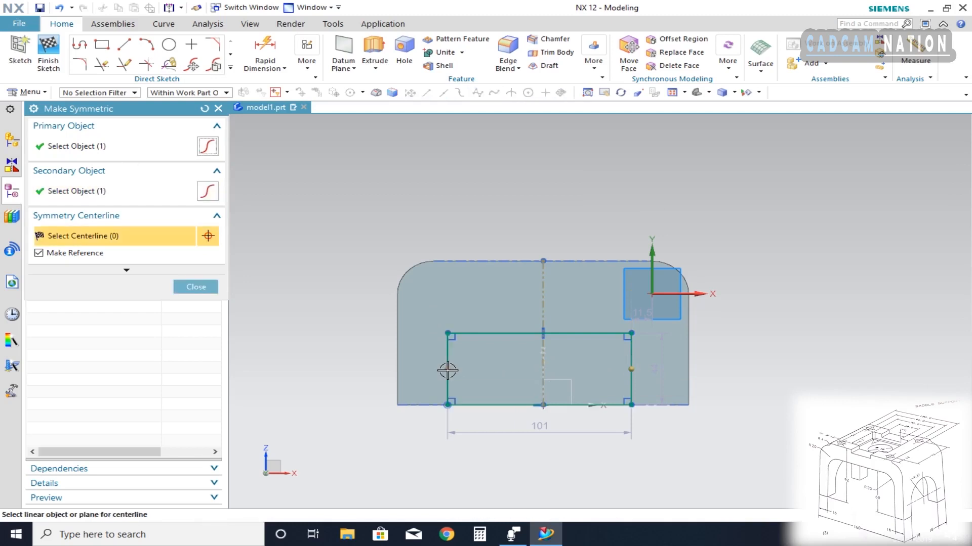
left_click(543, 363)
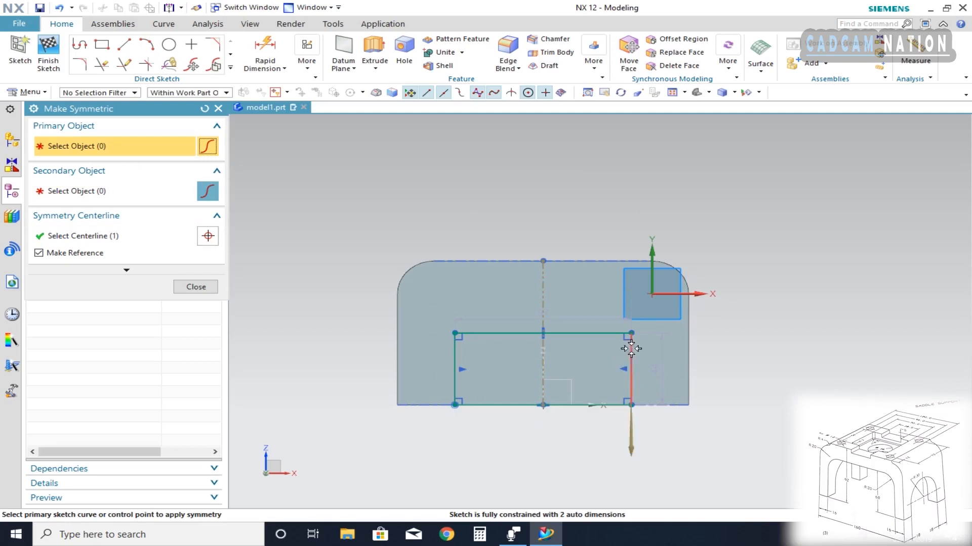
left_click(196, 287)
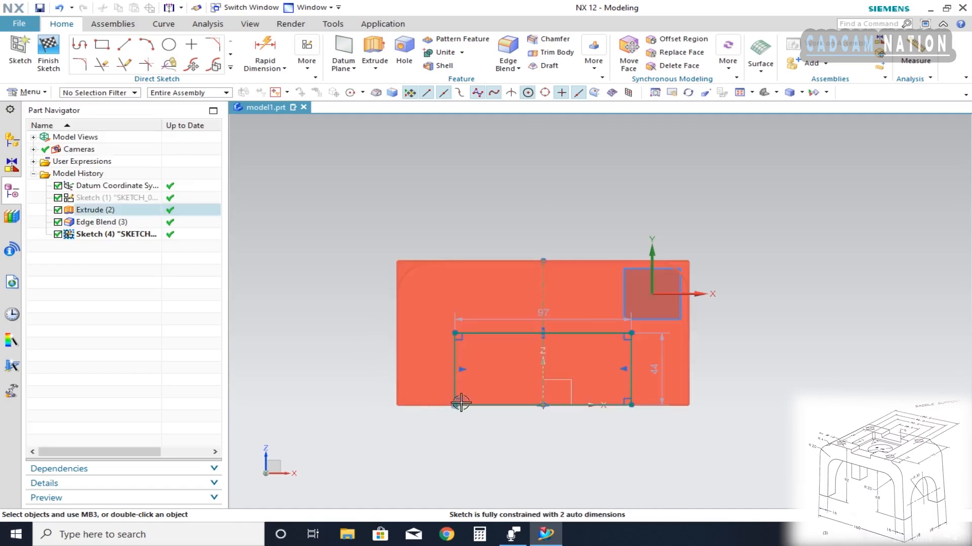
Dimension the gap between the rectangle's left side and the block's left edge and set it to 16 mm
left_click(264, 54)
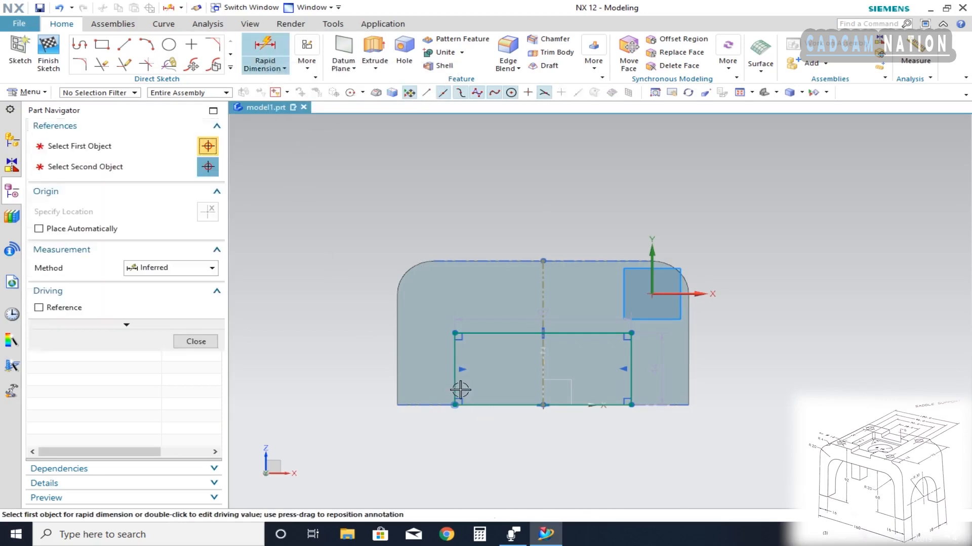
left_click(455, 388)
left_click(398, 386)
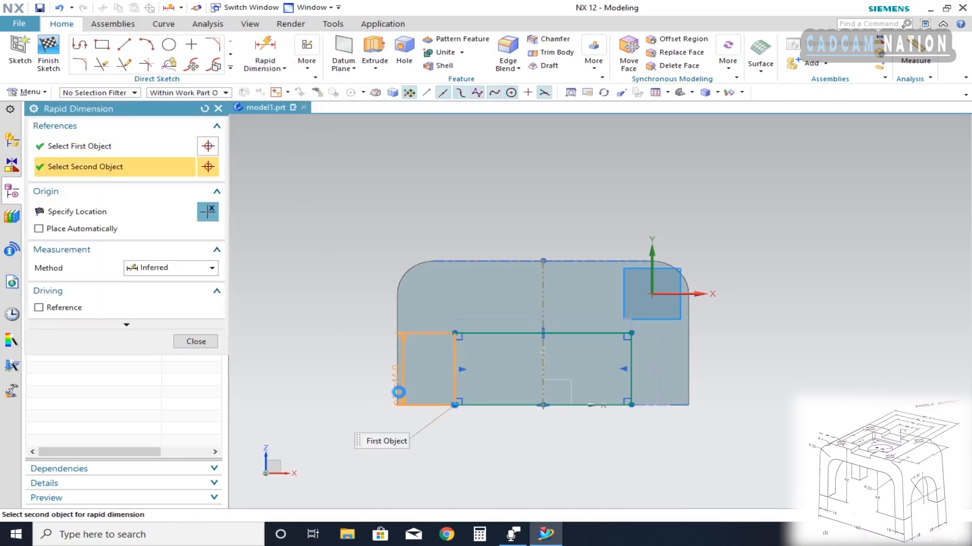
left_click(431, 447)
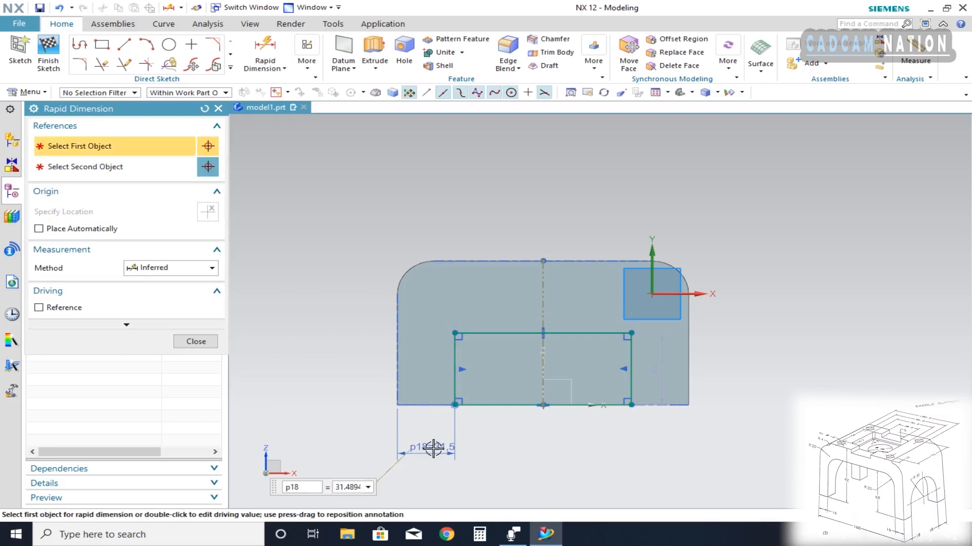
left_click(434, 448)
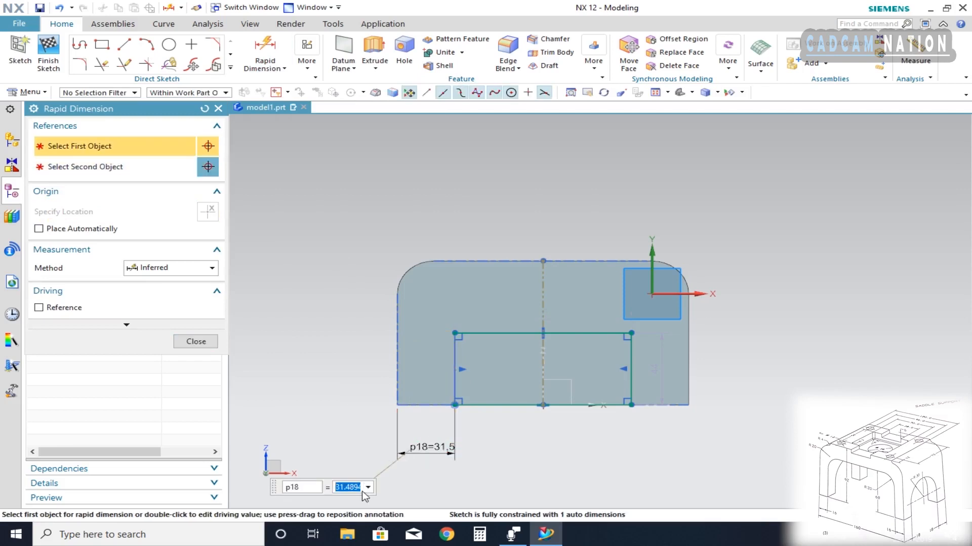
type("16")
key("Return")
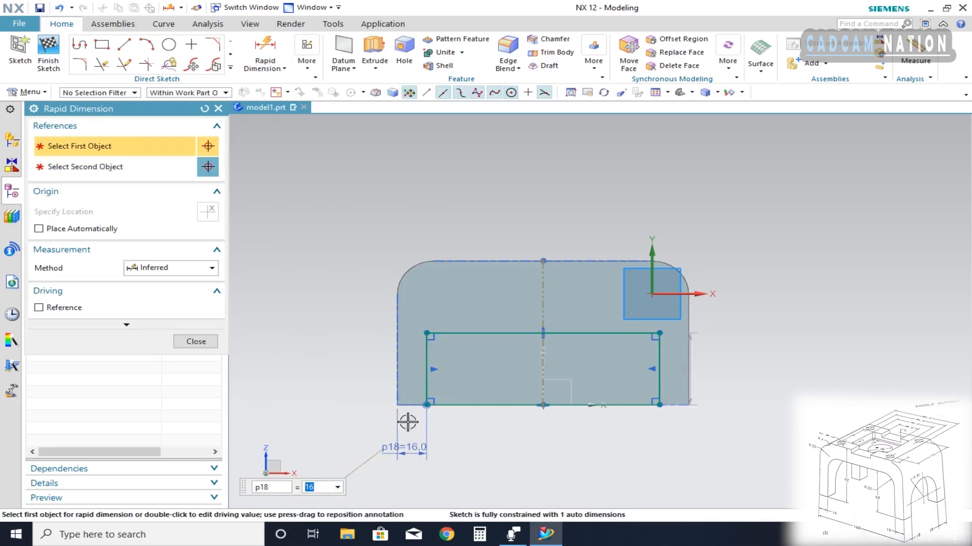
key("Escape")
Set the rectangle's height to 68 mm
double_click(685, 369)
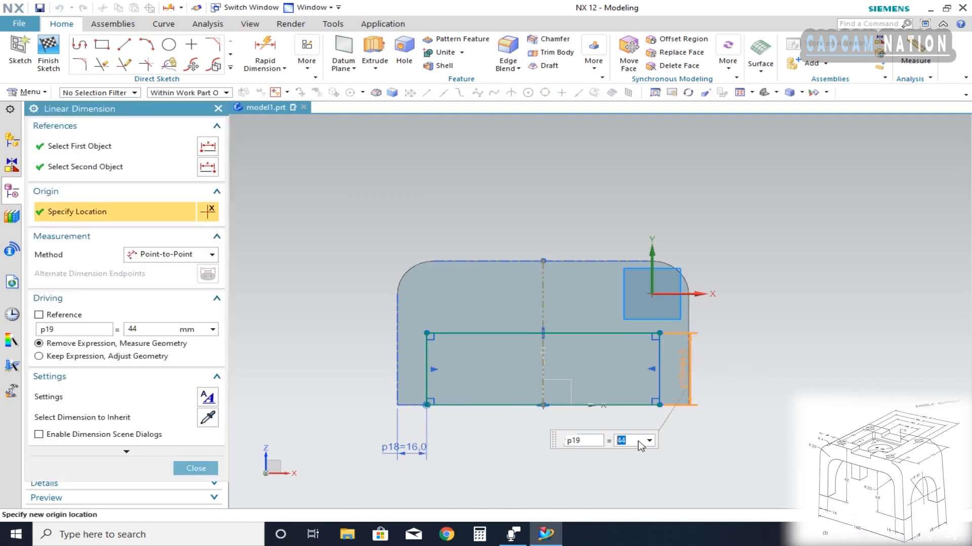
key("Return")
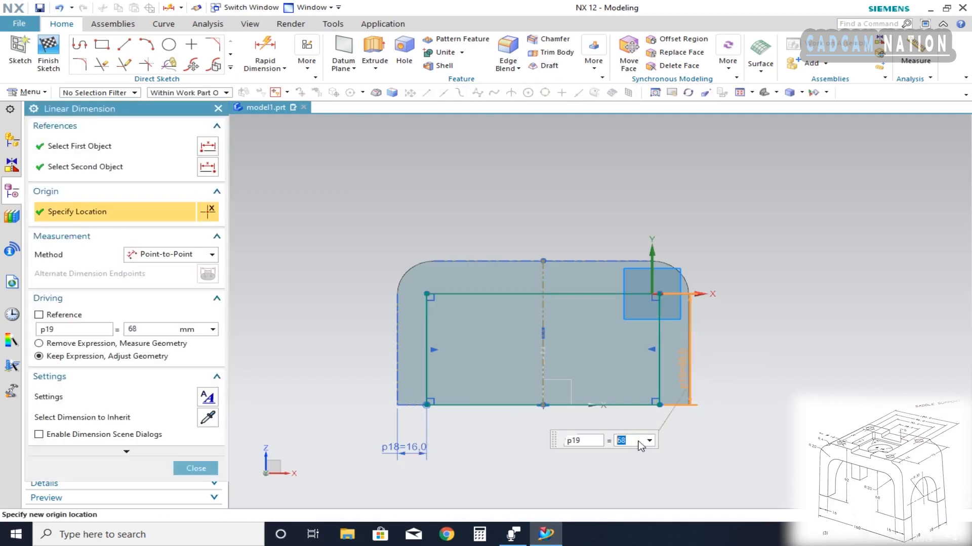
left_click(209, 473)
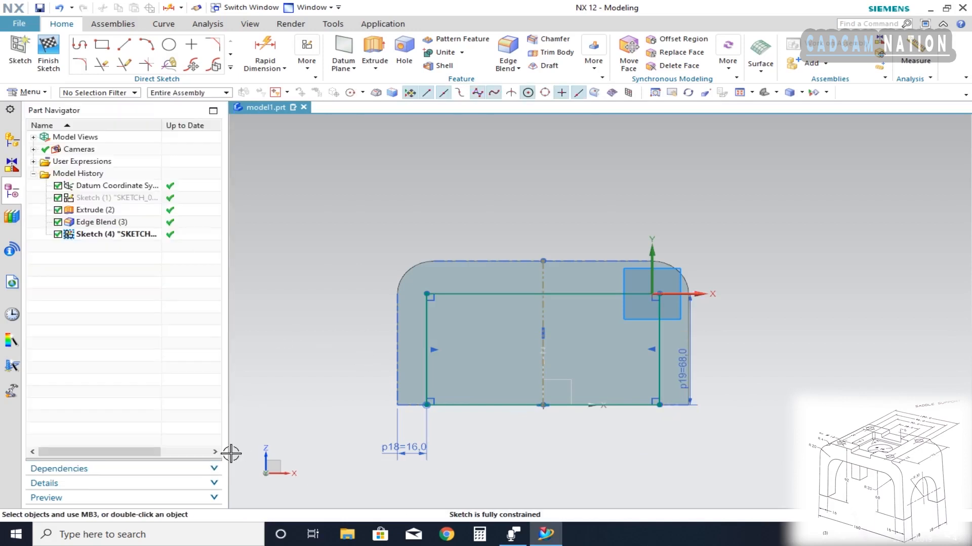
Extrude the rectangle in the reversed direction into the block as a subtracting cut with the end limit Until Next
middle_click_drag(575, 354, 521, 373)
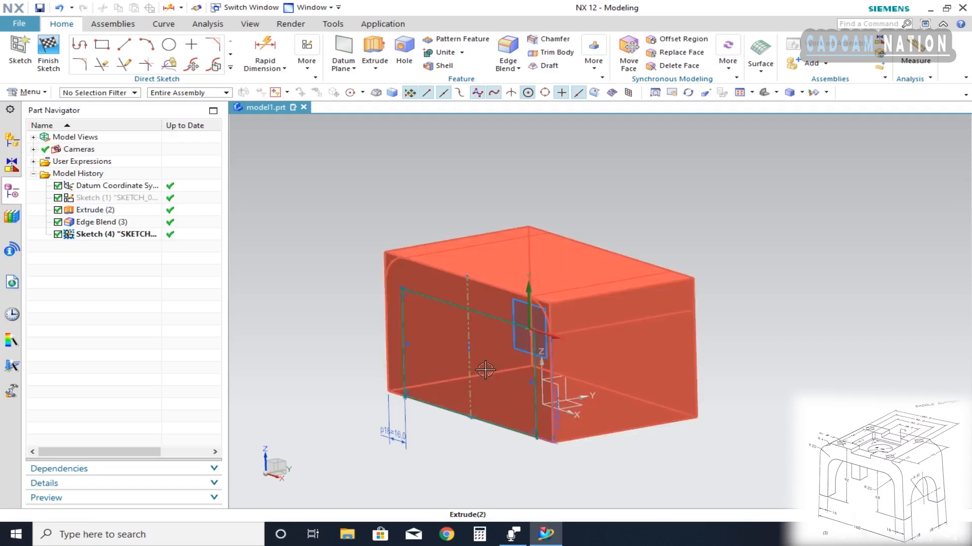
left_click(375, 51)
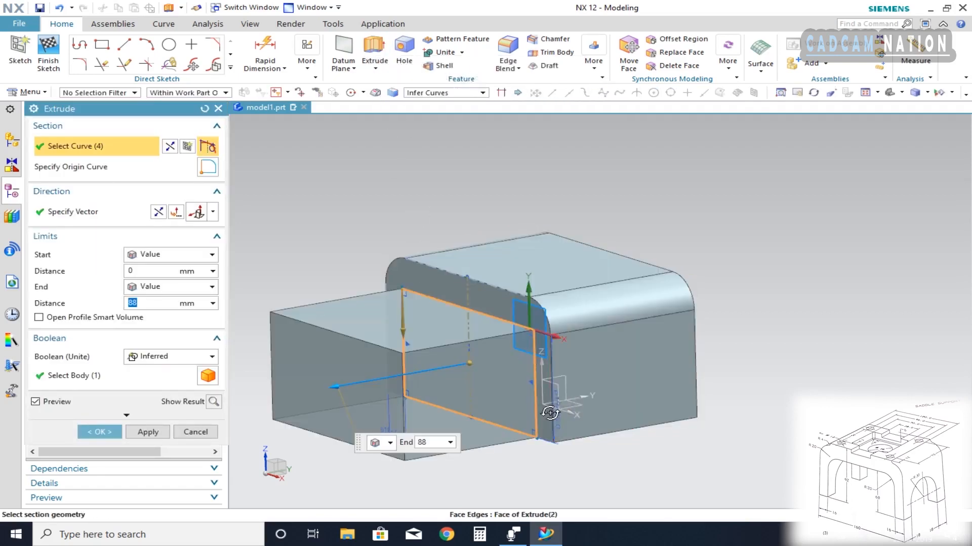
middle_click_drag(526, 359, 511, 383)
scroll(485, 355, "down", 2)
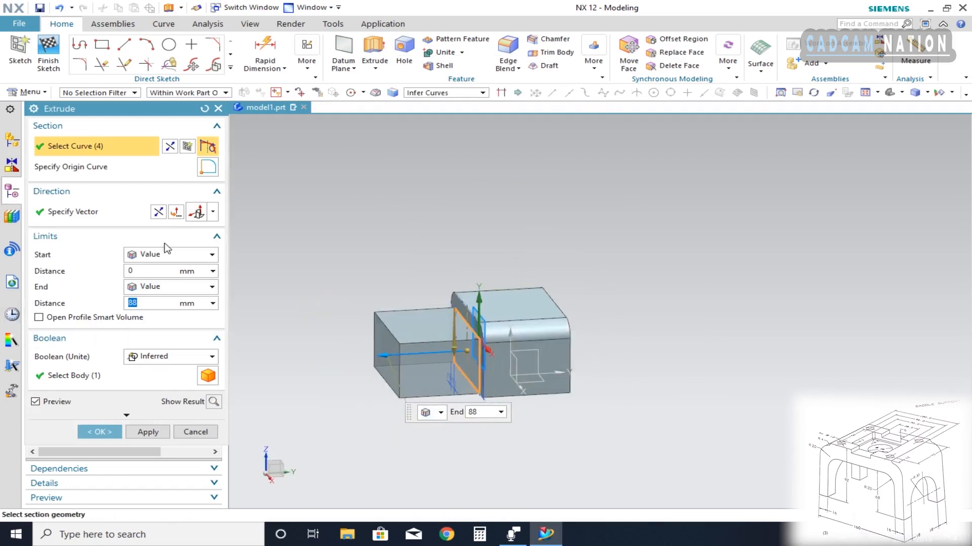
left_click(159, 213)
mouse_move(544, 417)
middle_mouse_down()
mouse_move(529, 422)
mouse_move(533, 405)
middle_mouse_up()
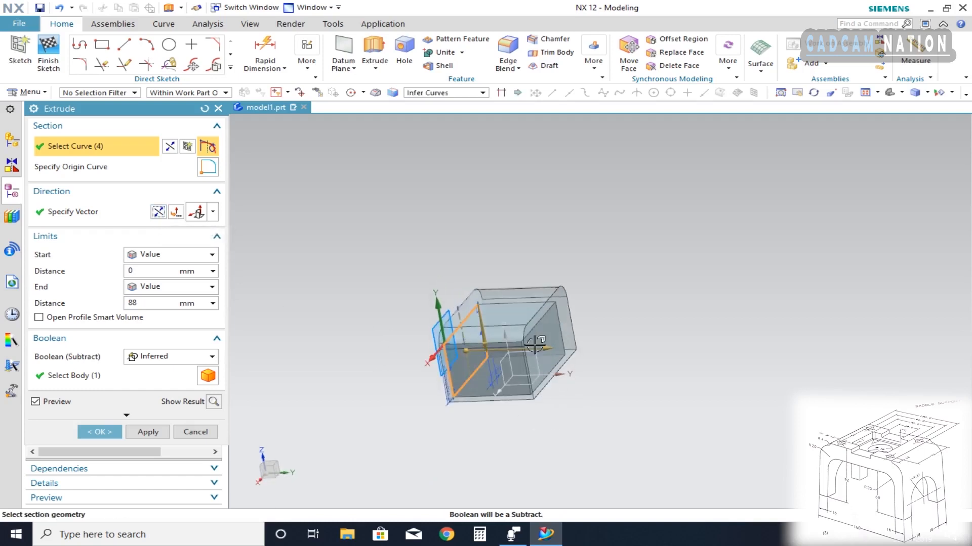
scroll(536, 347, "down", 2)
scroll(537, 350, "up", 4)
middle_click_drag(598, 409, 574, 412)
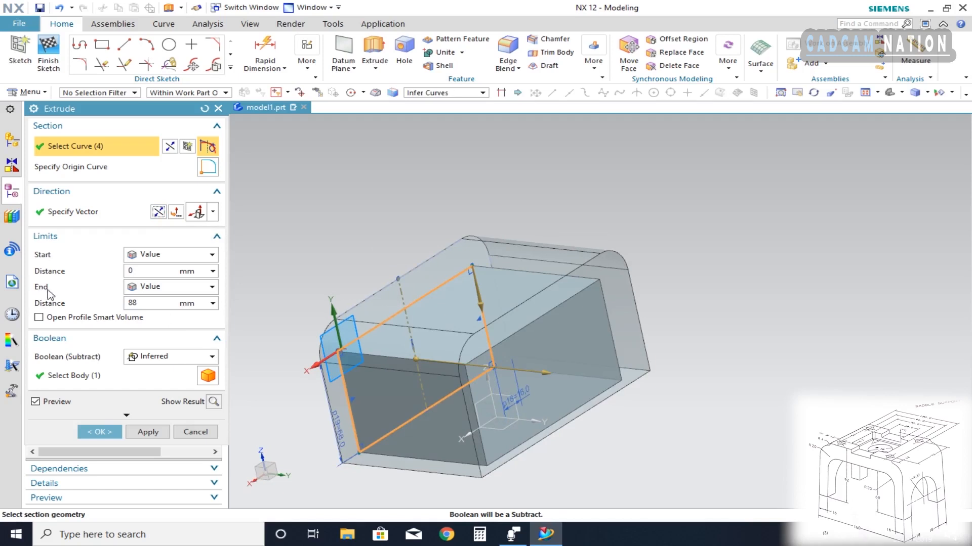
left_click(164, 286)
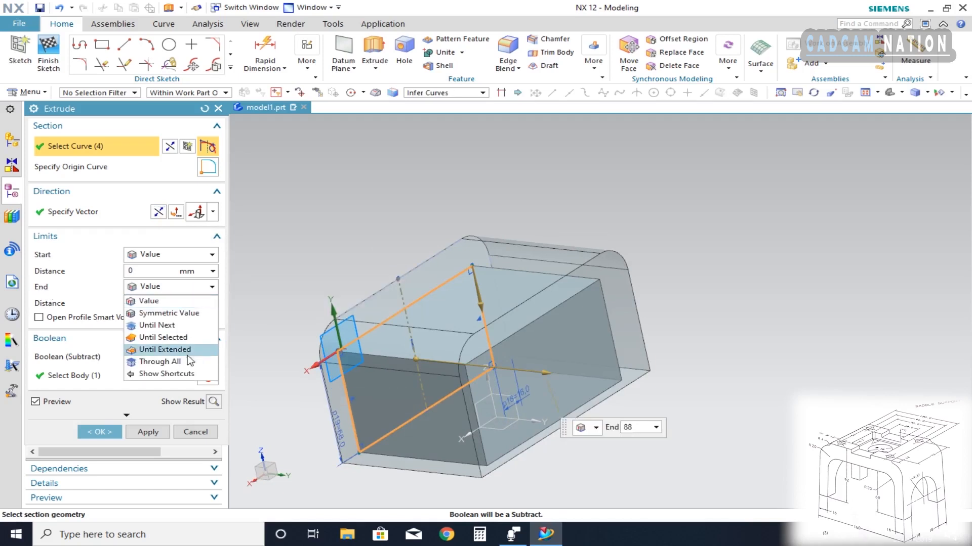
left_click(156, 326)
left_click(99, 417)
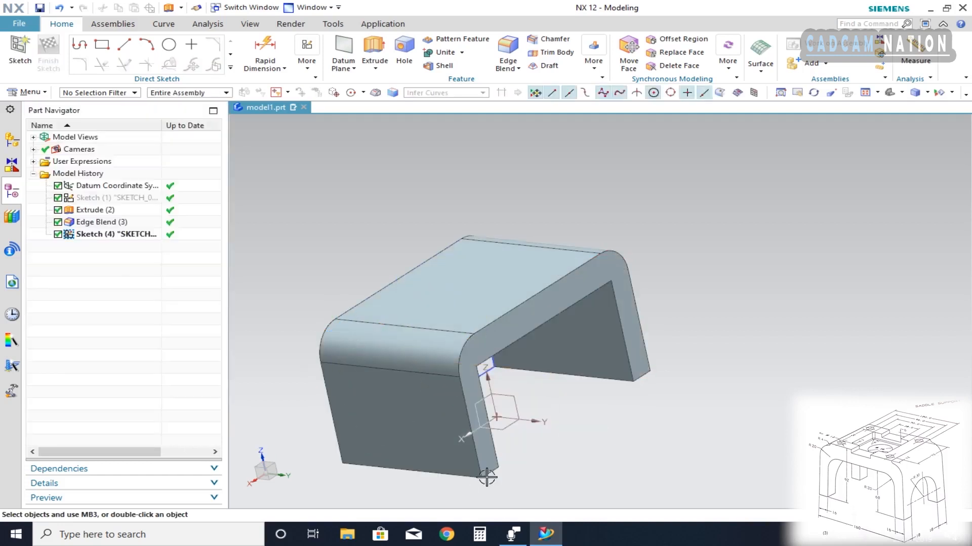
Hide the sketch of the rectangular cutout
middle_click_drag(494, 466, 591, 399)
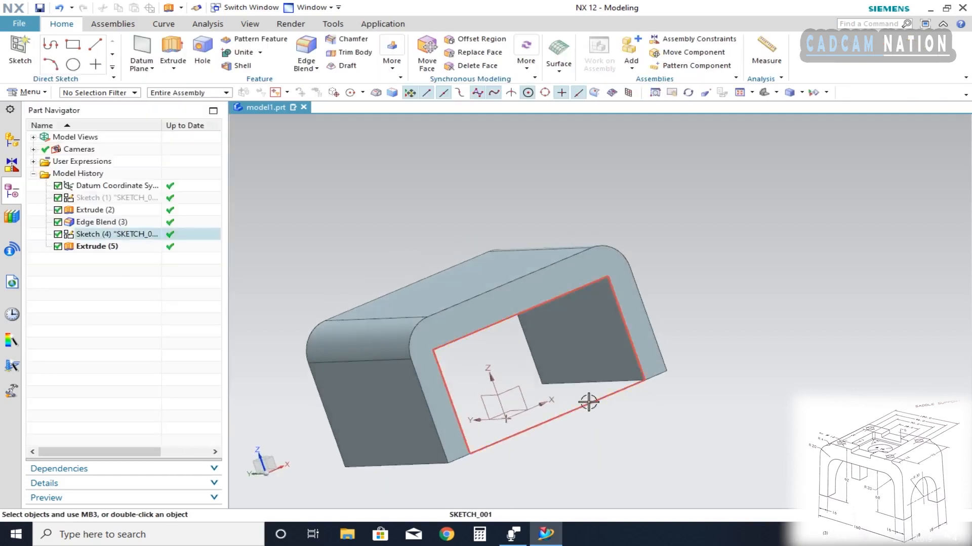
left_click(590, 400)
left_click(700, 387)
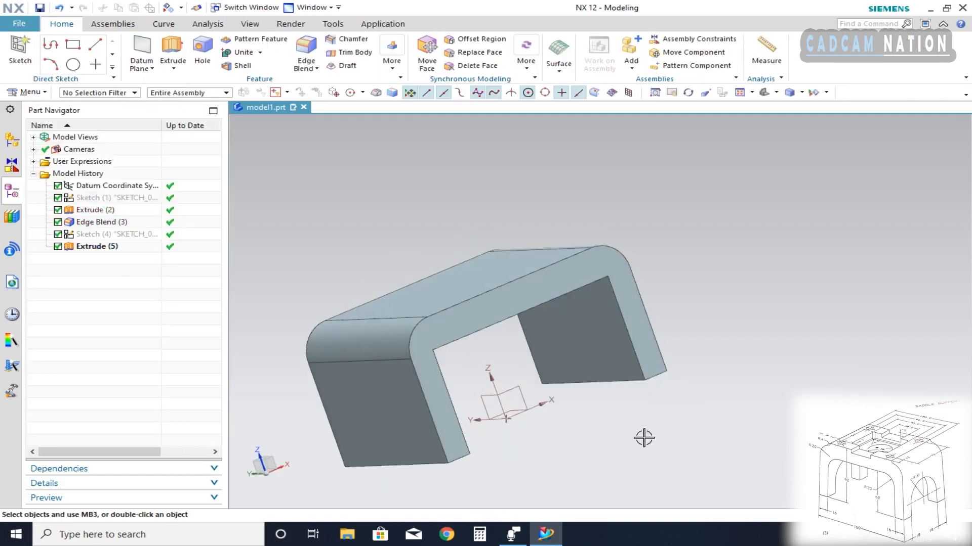
mouse_move(639, 434)
middle_mouse_down()
mouse_move(618, 412)
mouse_move(582, 444)
mouse_move(596, 440)
mouse_move(487, 393)
middle_mouse_up()
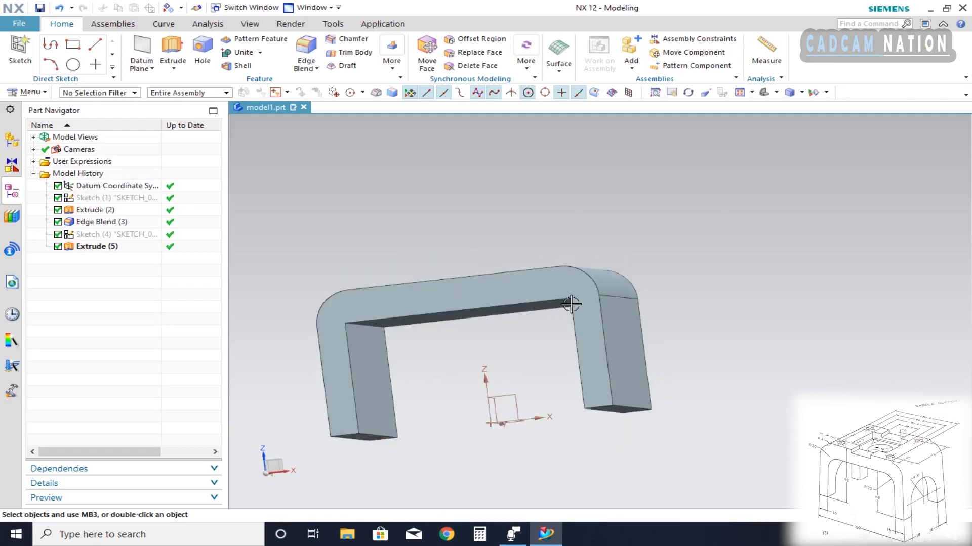
middle_click_drag(571, 304, 588, 300)
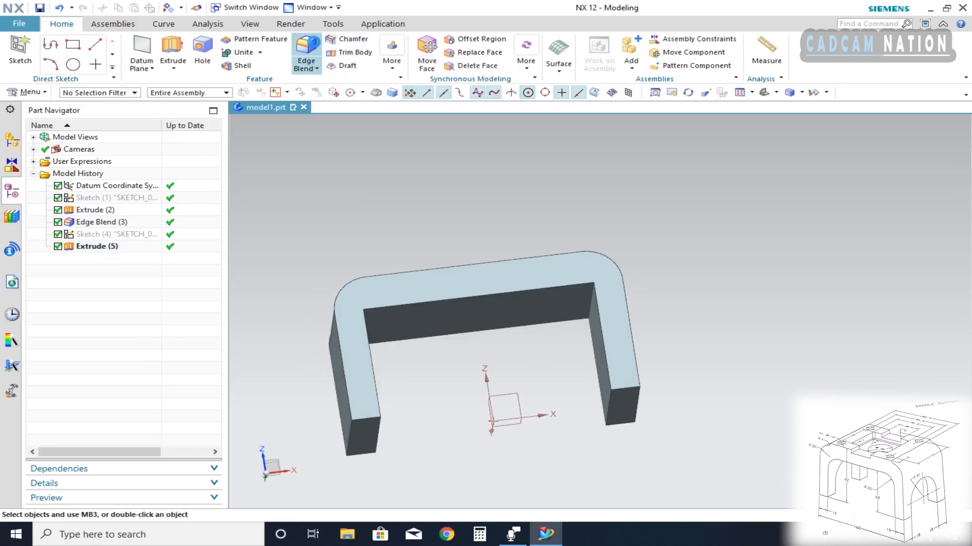
Round the two inner upper edges of the rectangular cutout with a 20 mm radius edge blend
left_click(306, 48)
middle_click_drag(568, 304, 406, 337)
left_click(572, 318)
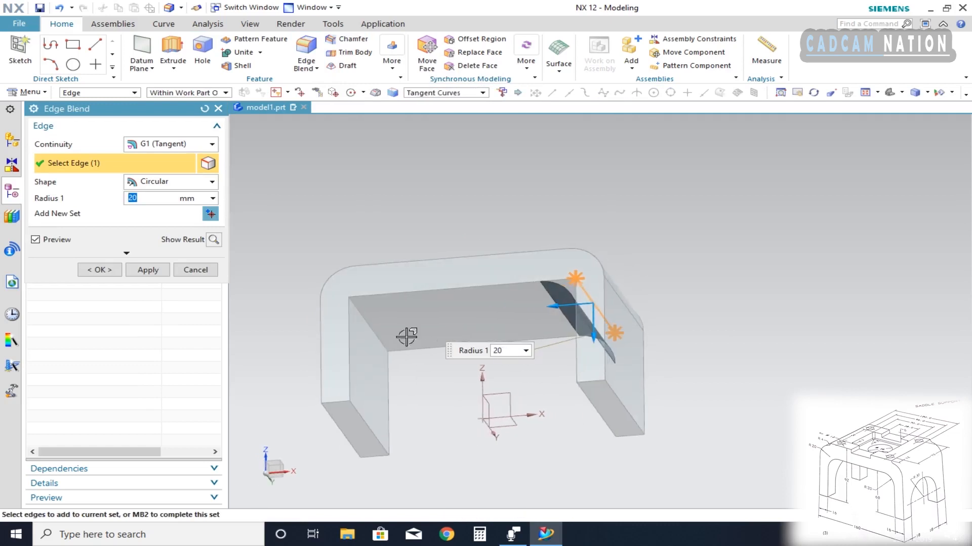
left_click(369, 327)
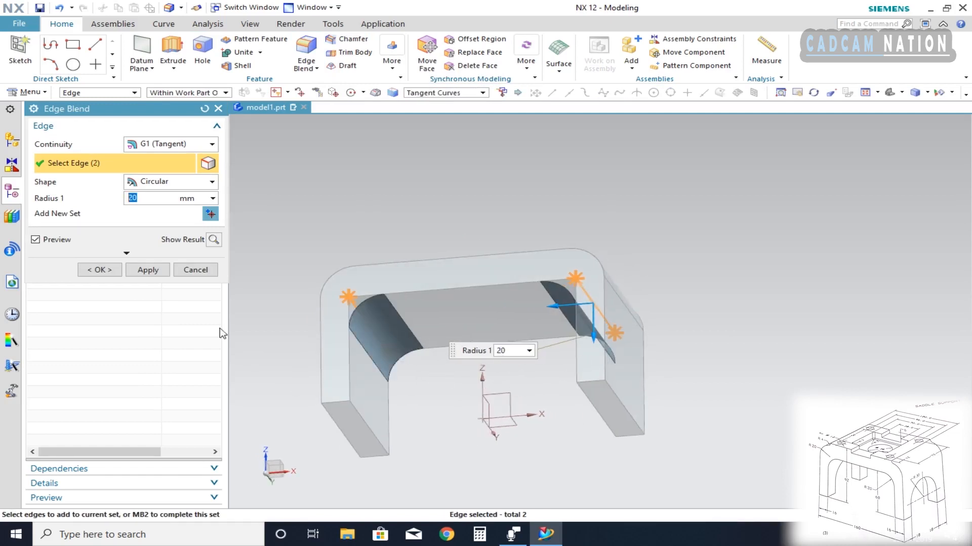
left_click(108, 274)
mouse_move(495, 329)
middle_mouse_down()
mouse_move(496, 373)
mouse_move(456, 357)
mouse_move(525, 330)
mouse_move(466, 332)
mouse_move(502, 317)
middle_mouse_up()
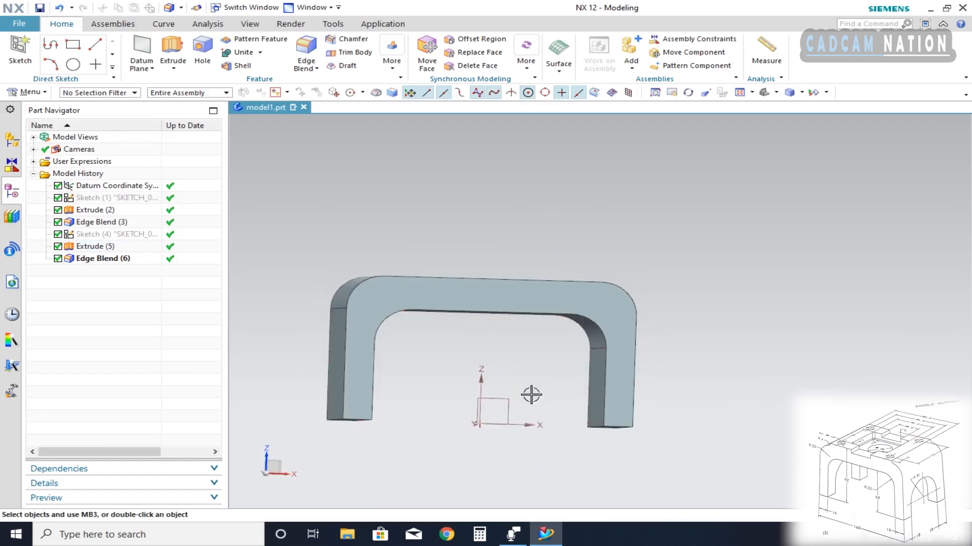
Create a sketch on the flat outer face of the leg at the block's end
middle_click_drag(448, 369, 536, 368)
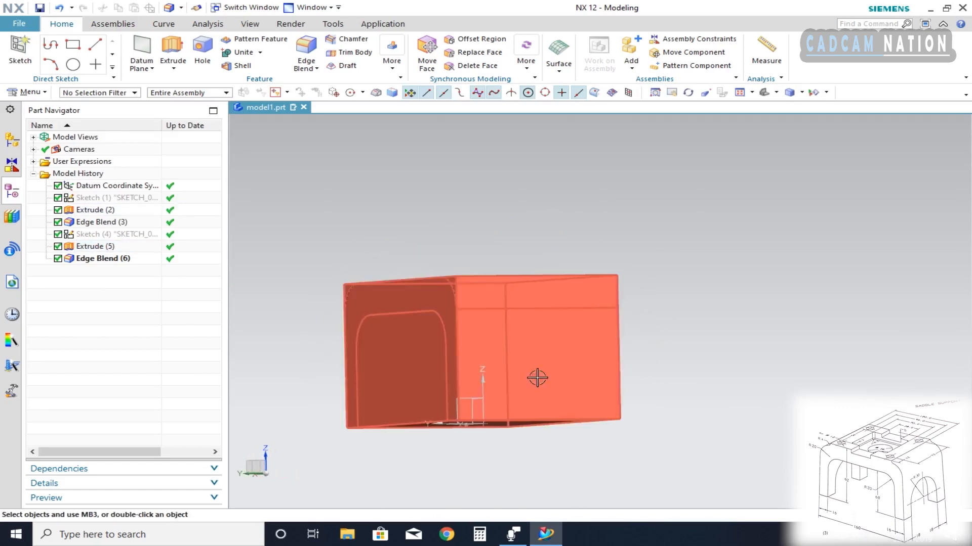
left_click(543, 399)
key("Escape")
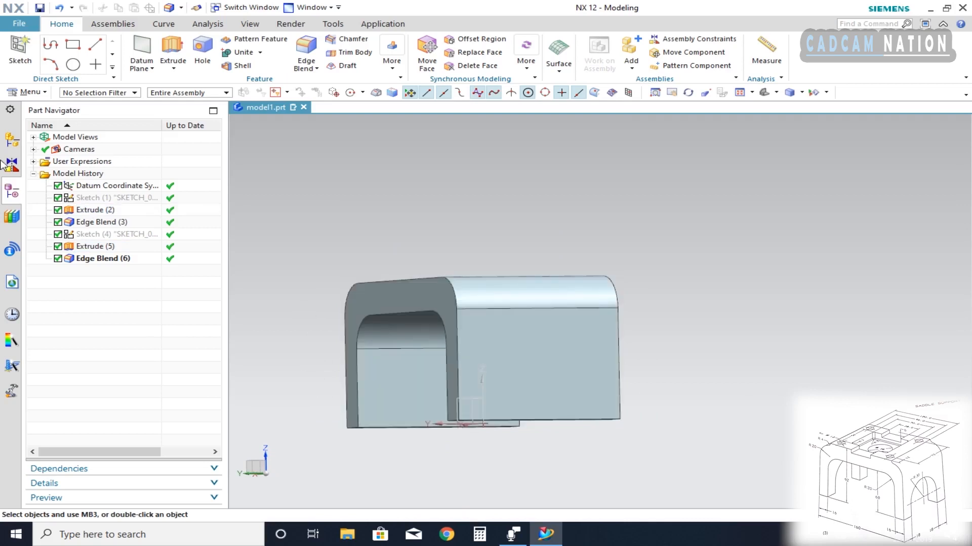
left_click(19, 51)
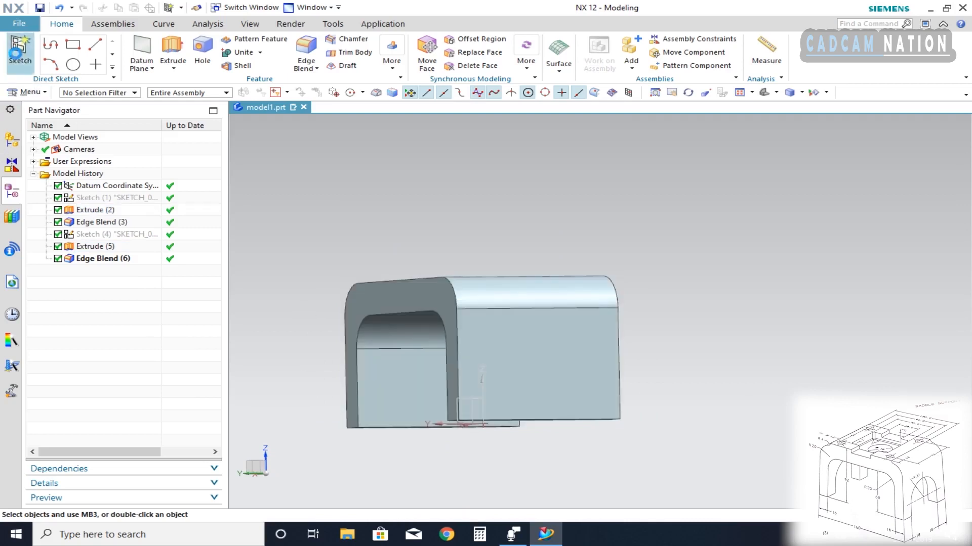
left_click(536, 377)
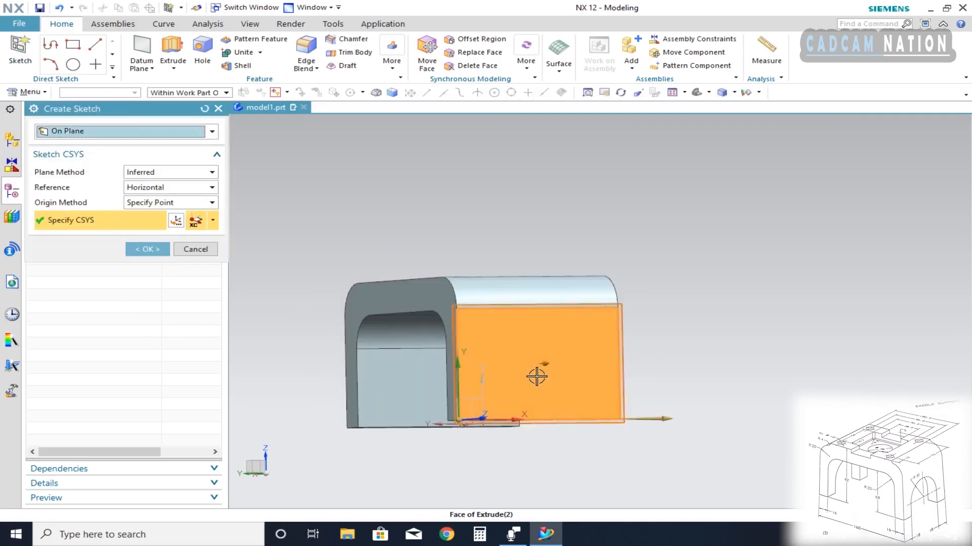
left_click(137, 253)
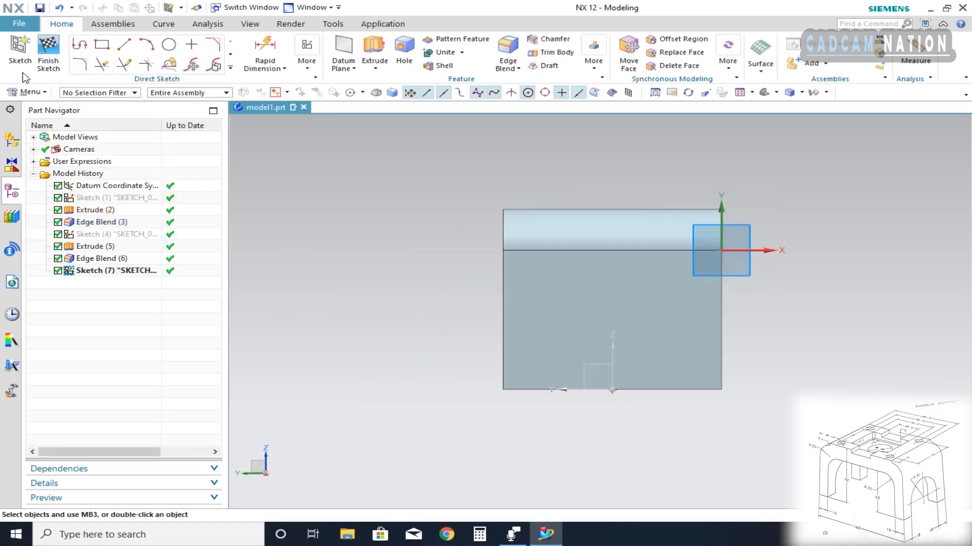
Draw a vertical line from the midpoint of the face's bottom edge to the top edge and convert it to a reference line
left_click(125, 46)
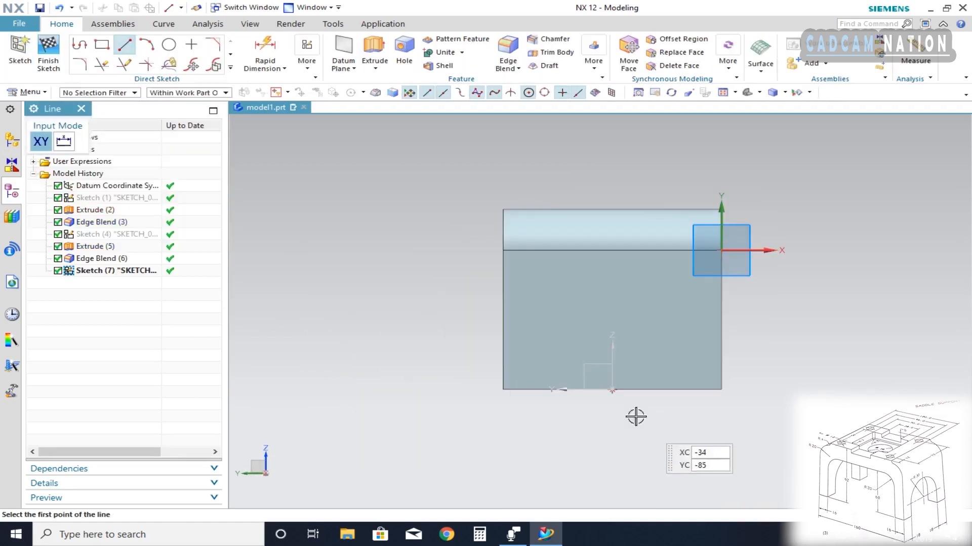
left_click(612, 390)
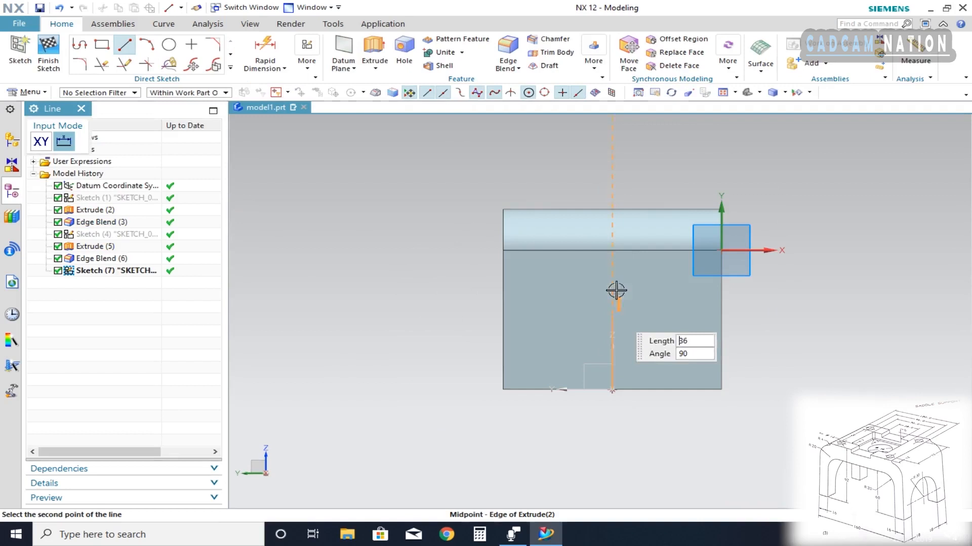
left_click(613, 211)
key("Escape")
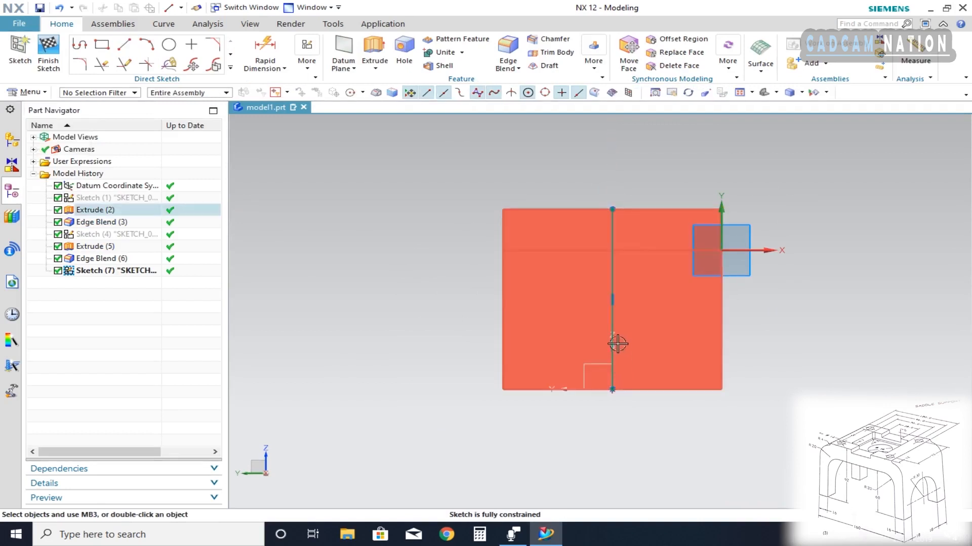
left_click(612, 323)
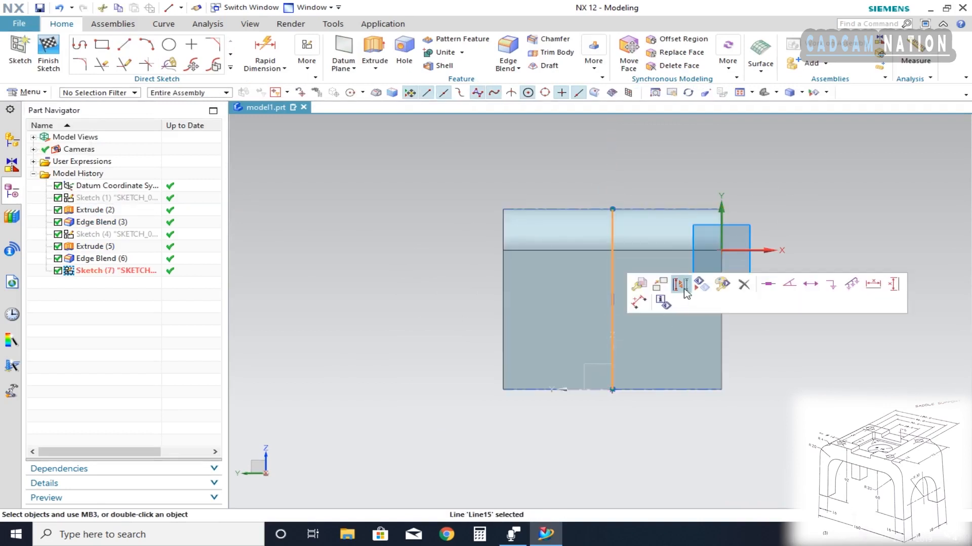
left_click(683, 287)
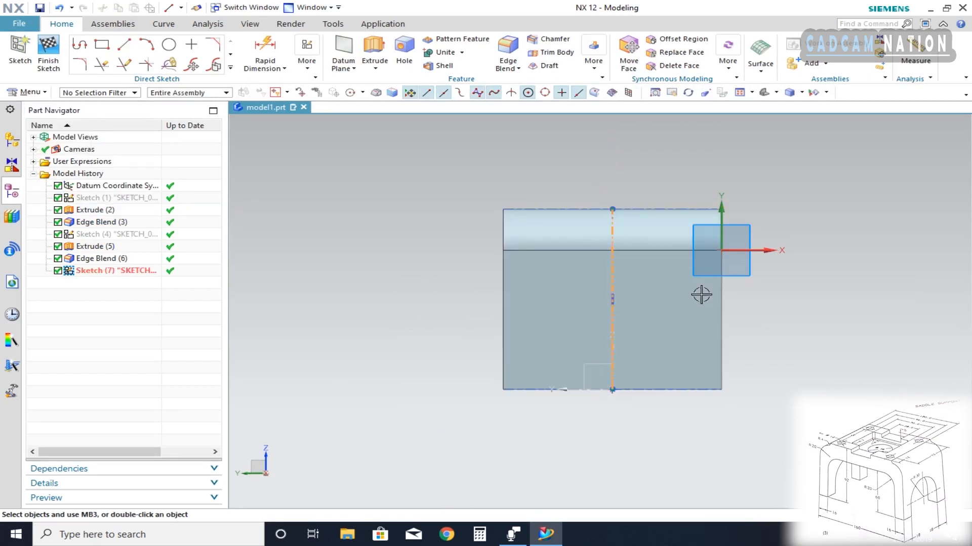
Draw a circle centred on the vertical reference line and set its diameter to 60 mm
left_click(169, 45)
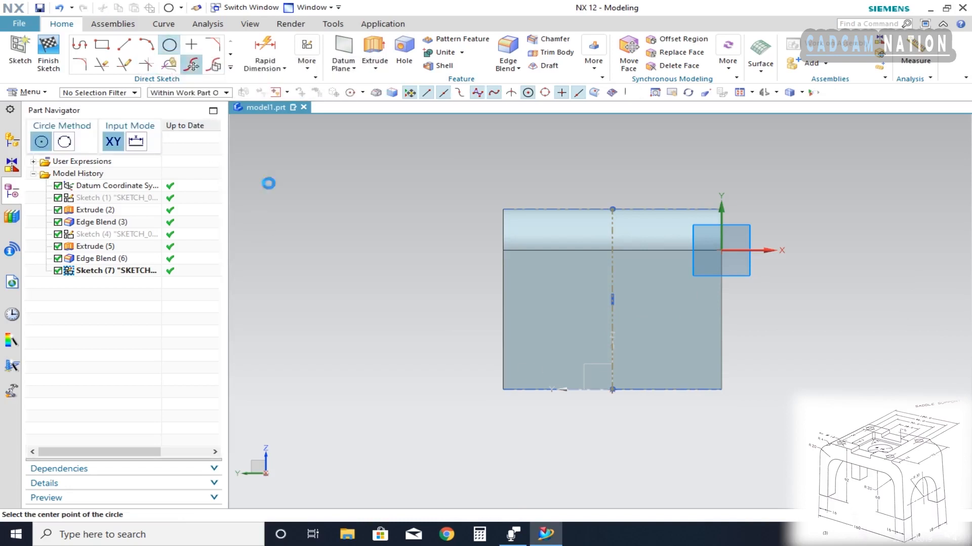
left_click(612, 318)
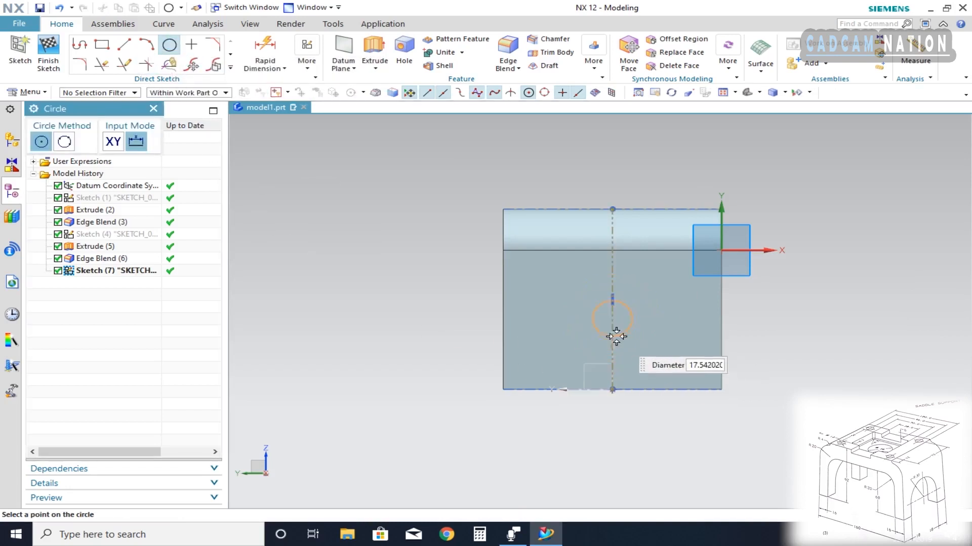
left_click(656, 326)
key("Escape")
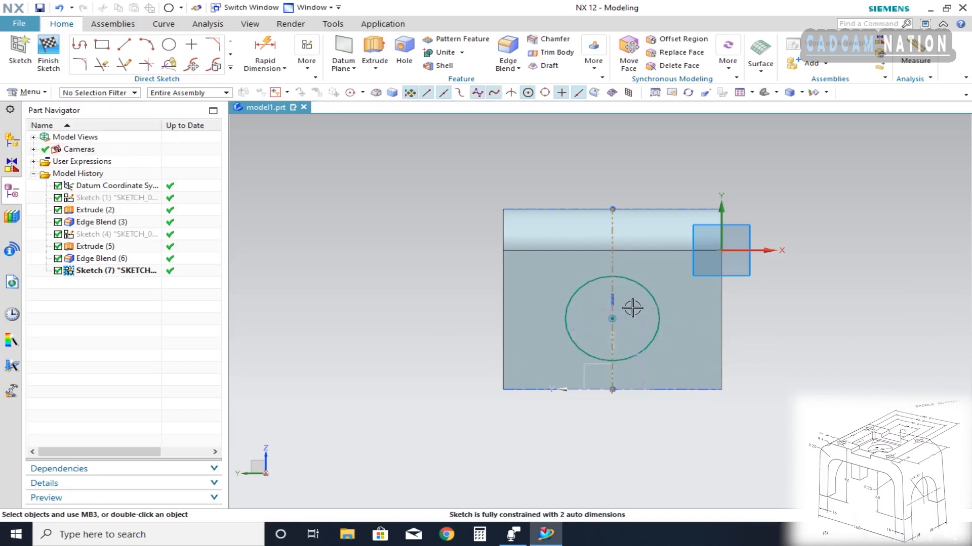
double_click(622, 310)
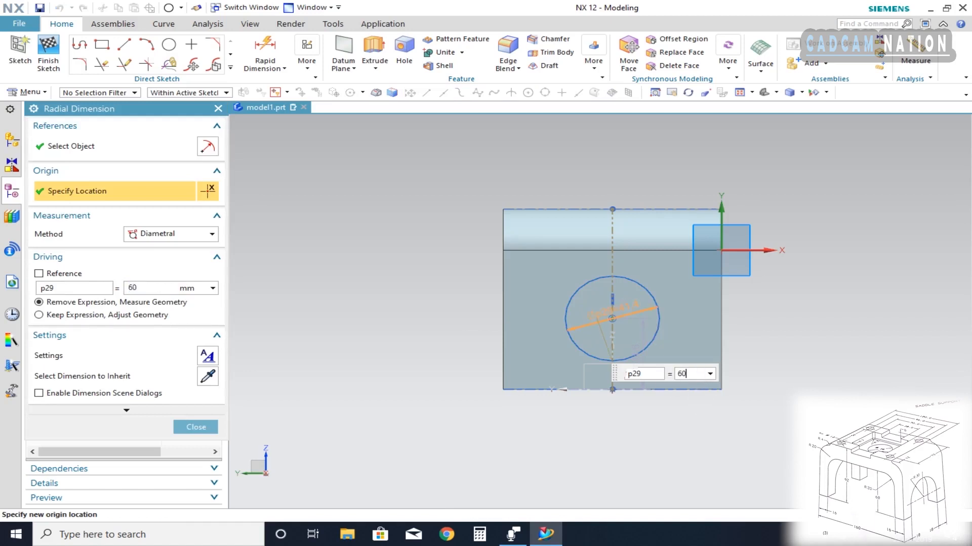
key("Return")
key("Escape")
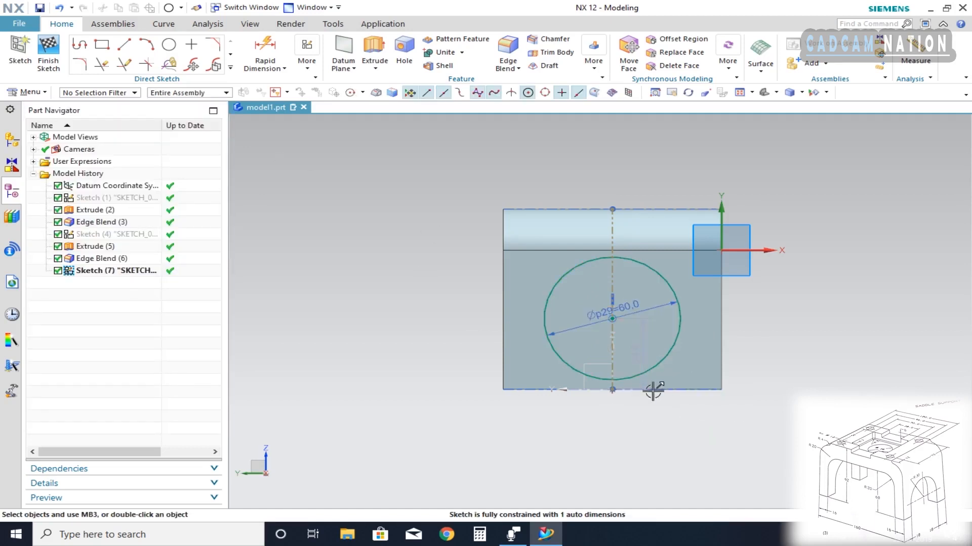
Constrain the circle tangent to the bottom edge of the face
left_click(308, 63)
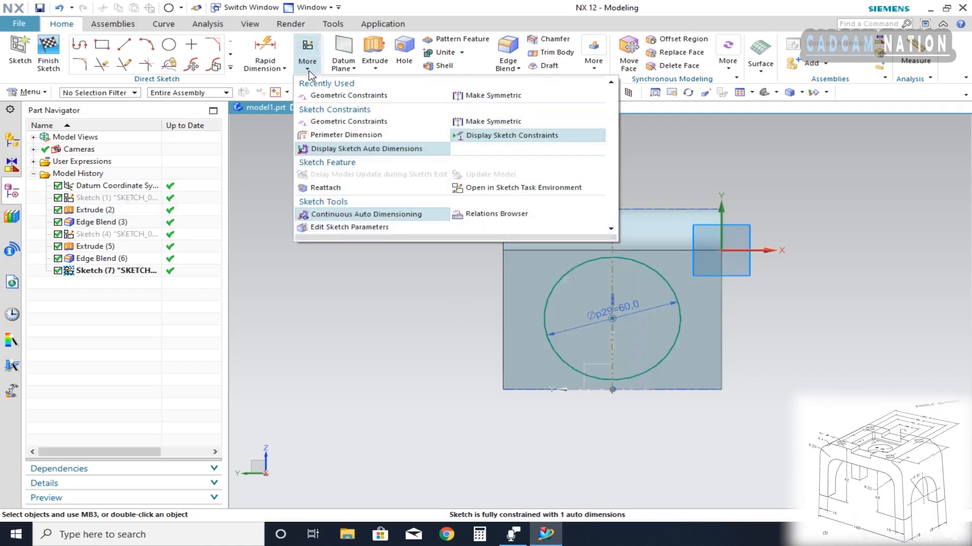
left_click(343, 96)
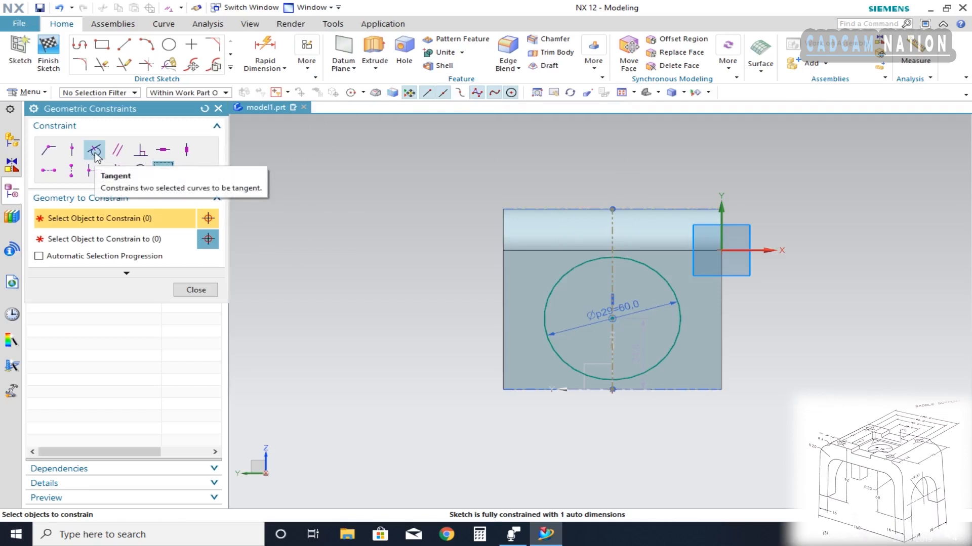
left_click(95, 151)
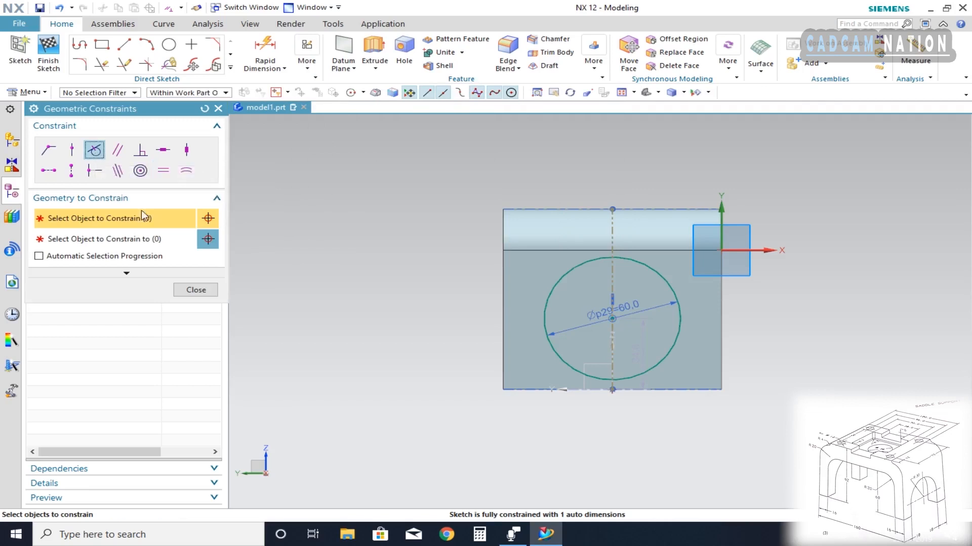
left_click(670, 350)
left_click(96, 241)
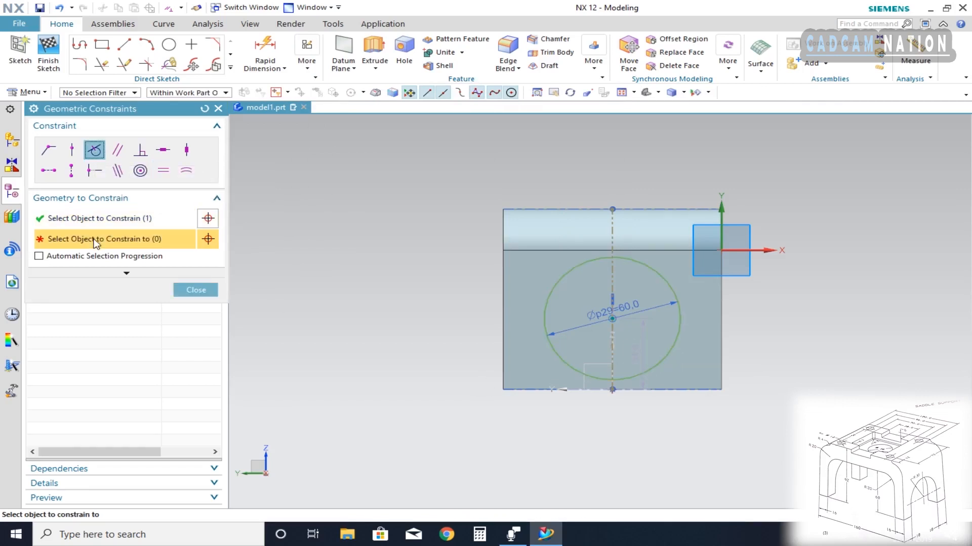
left_click(664, 390)
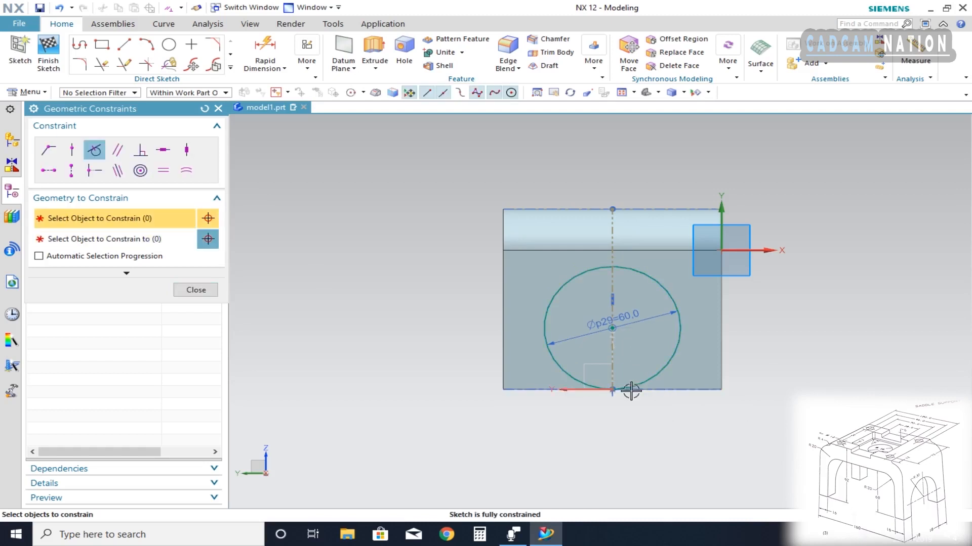
left_click(196, 290)
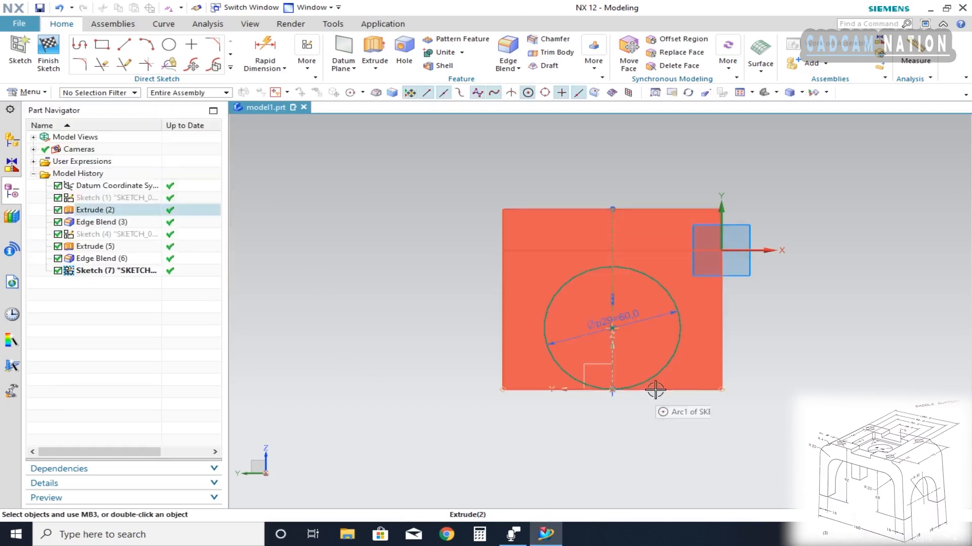
Draw a three-line profile from the circle's left side down to the bottom edge, about 58.7 mm along it, and up to the circle's right side
left_click(81, 46)
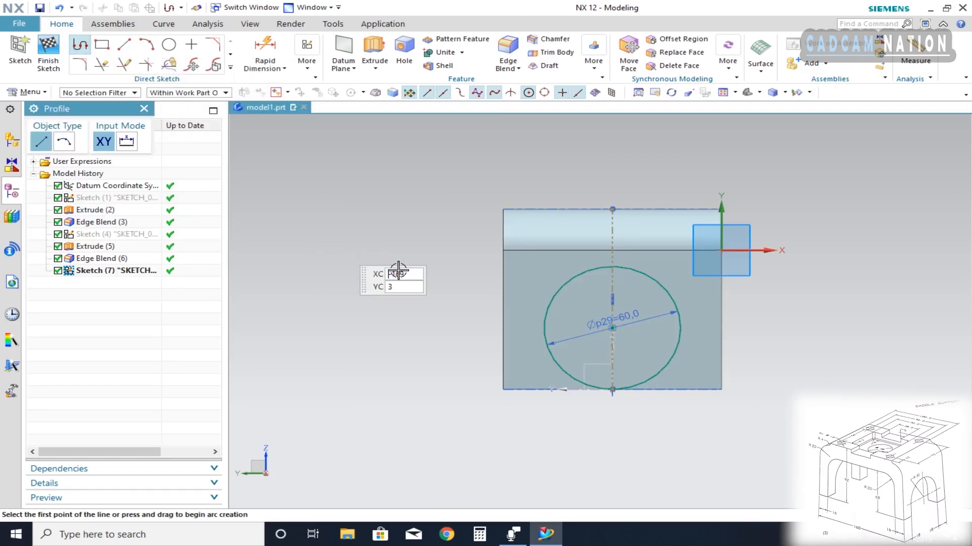
left_click(544, 337)
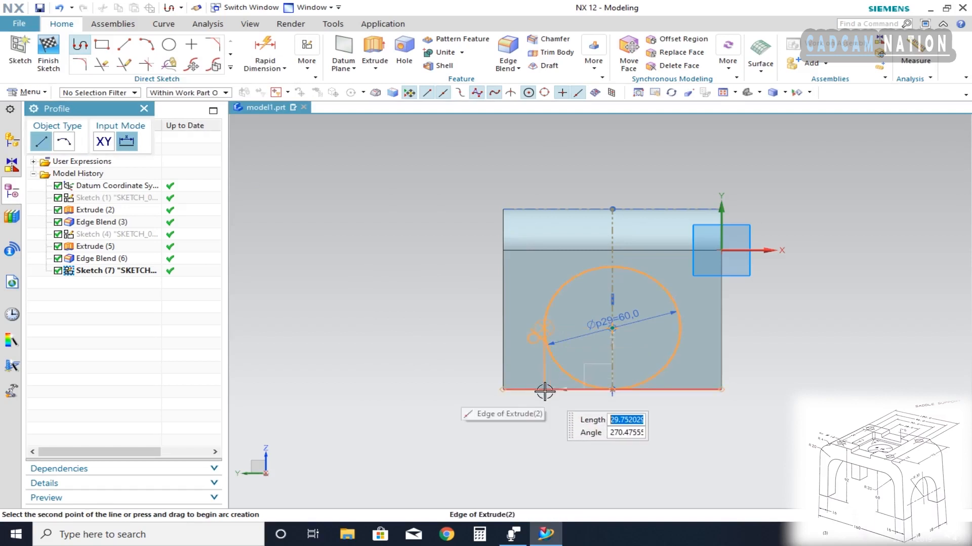
left_click(544, 389)
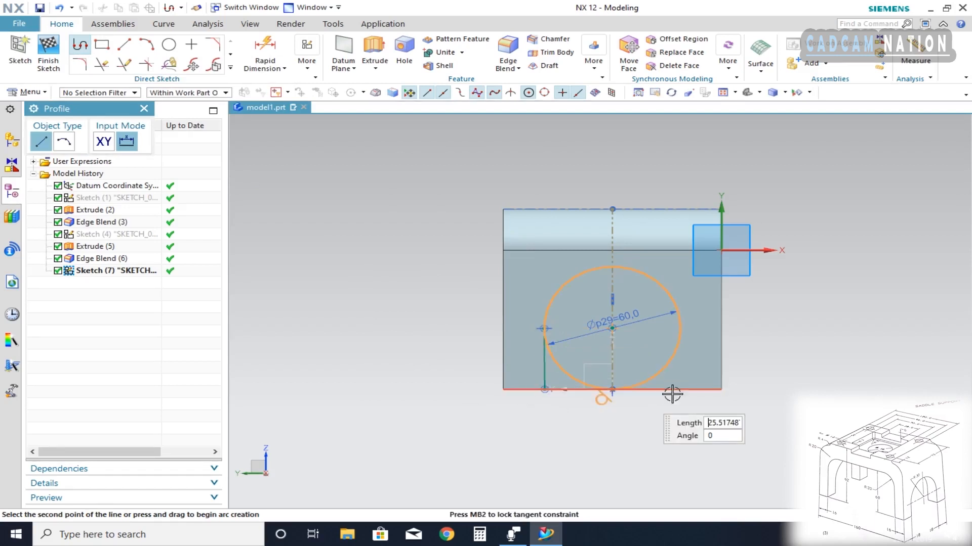
left_click(678, 389)
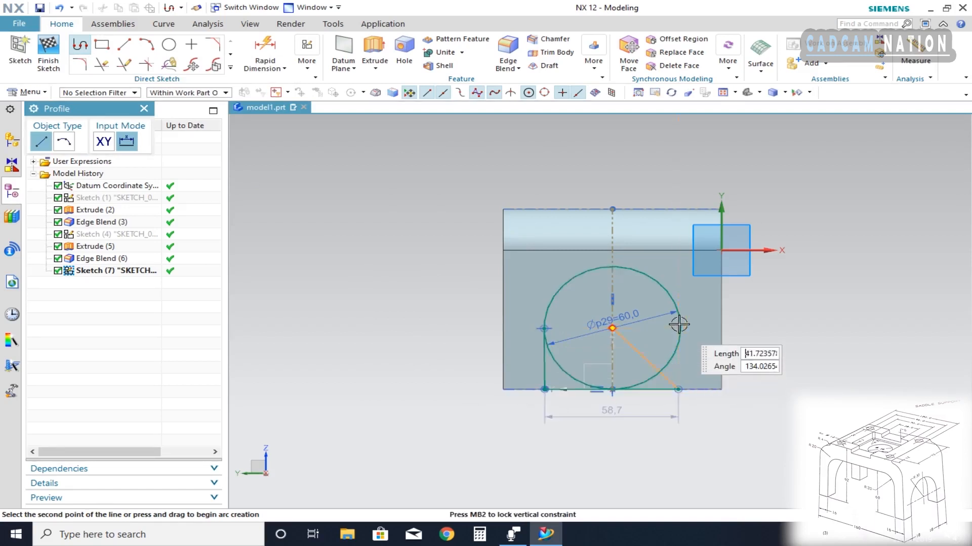
left_click(680, 326)
key("Escape")
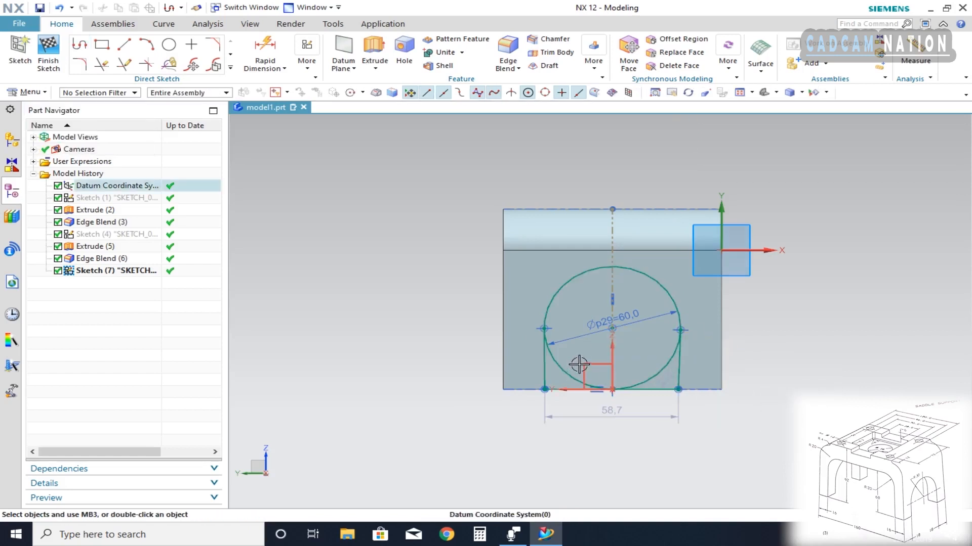
left_click(307, 57)
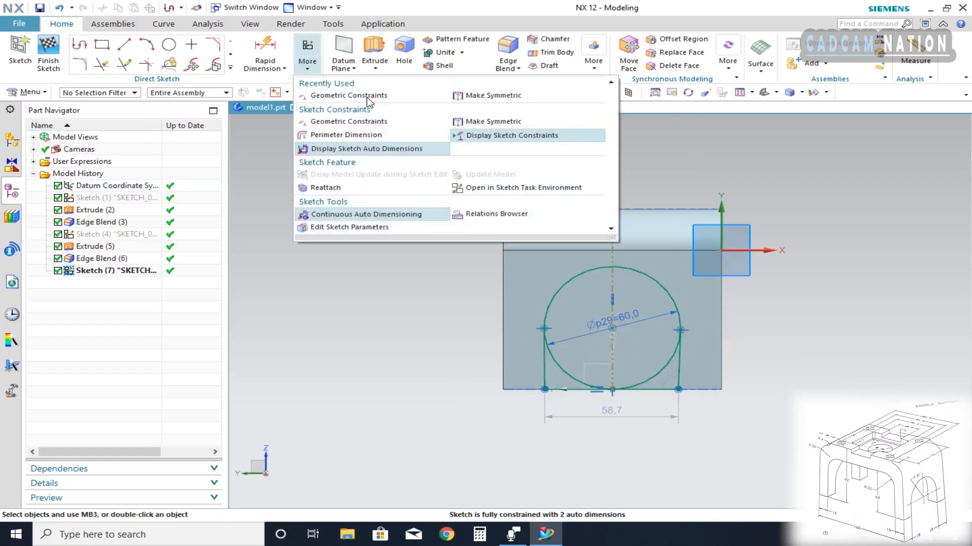
left_click(368, 96)
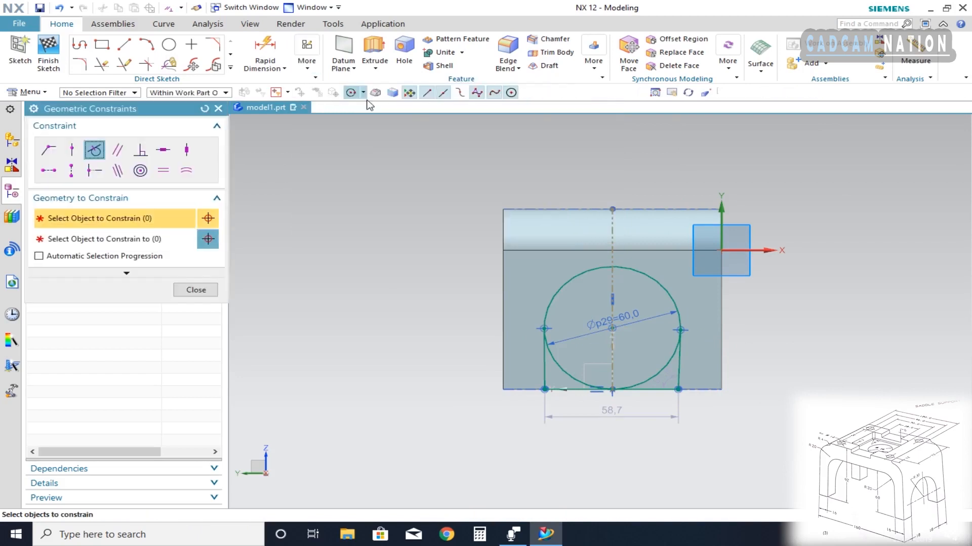
left_click(554, 360)
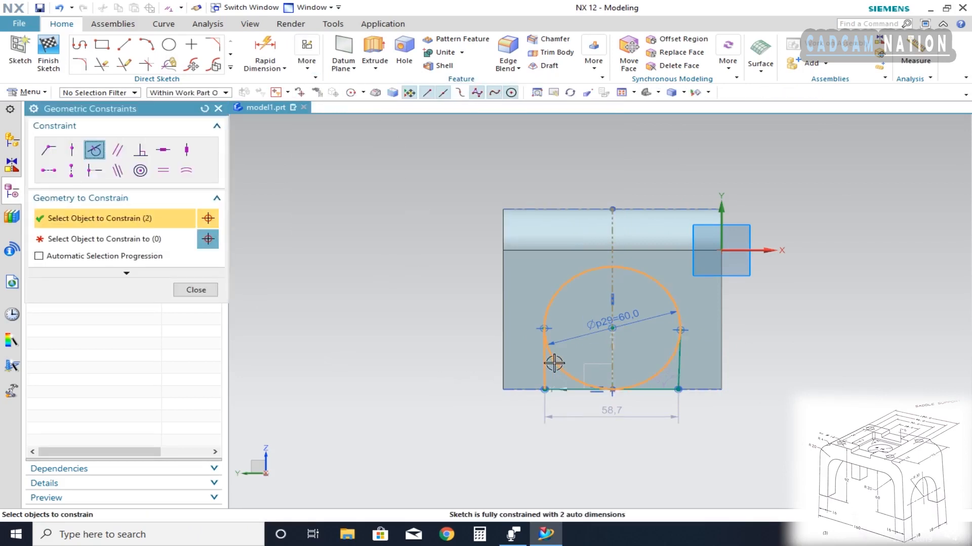
left_click(195, 289)
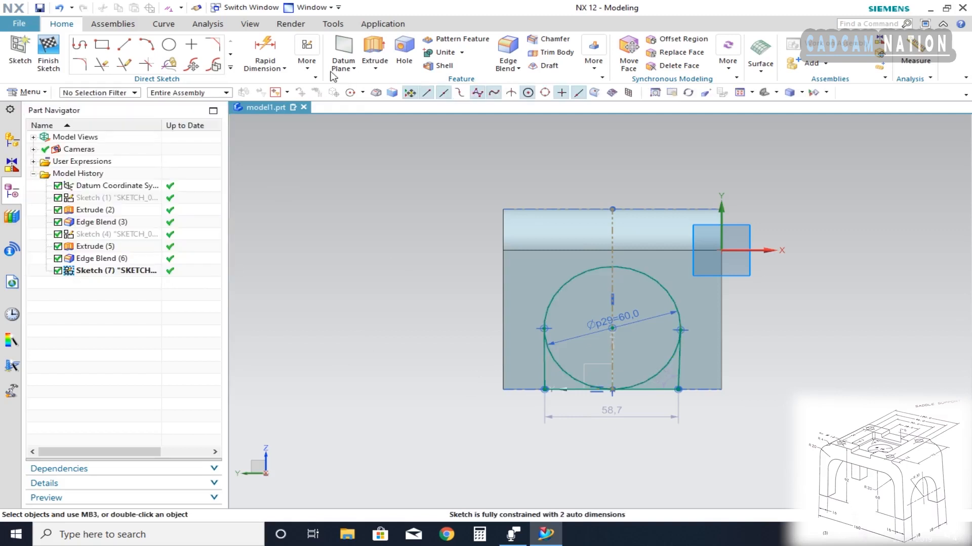
Try to constrain the profile's left line tangent to the 60 mm circle
left_click(314, 75)
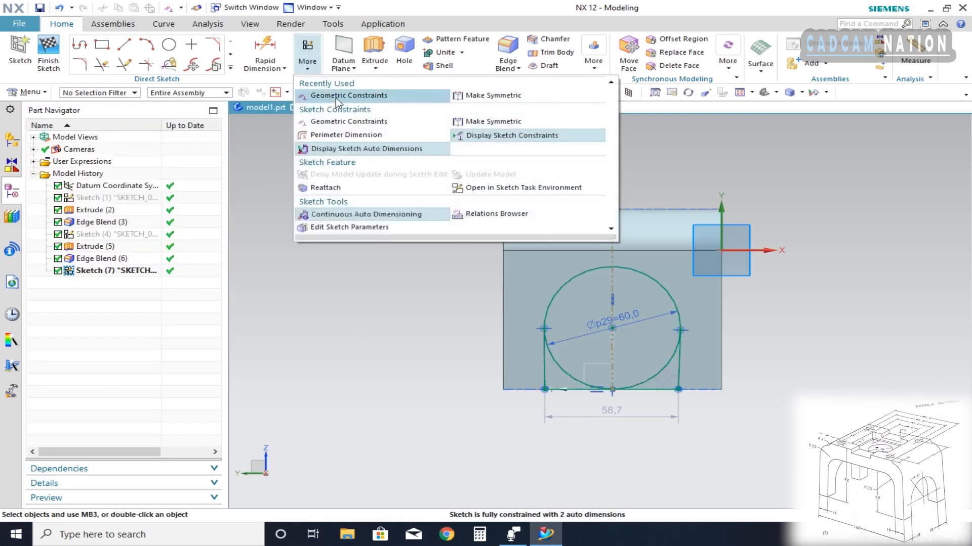
left_click(344, 95)
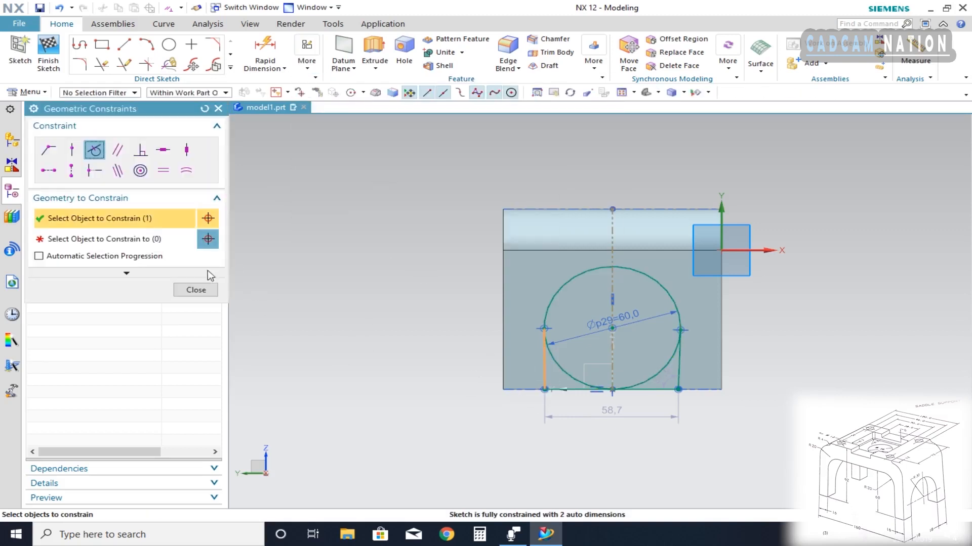
left_click(544, 363)
left_click(555, 363)
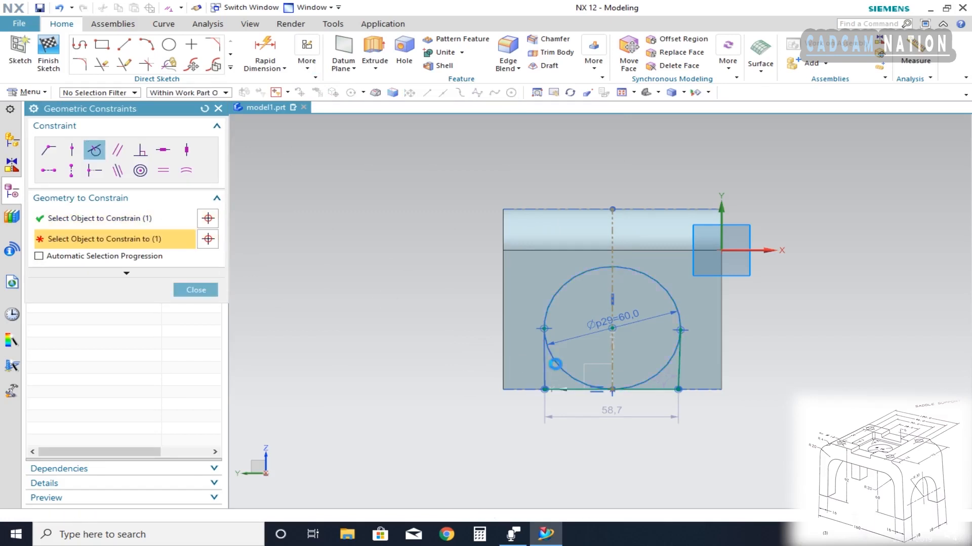
left_click(473, 281)
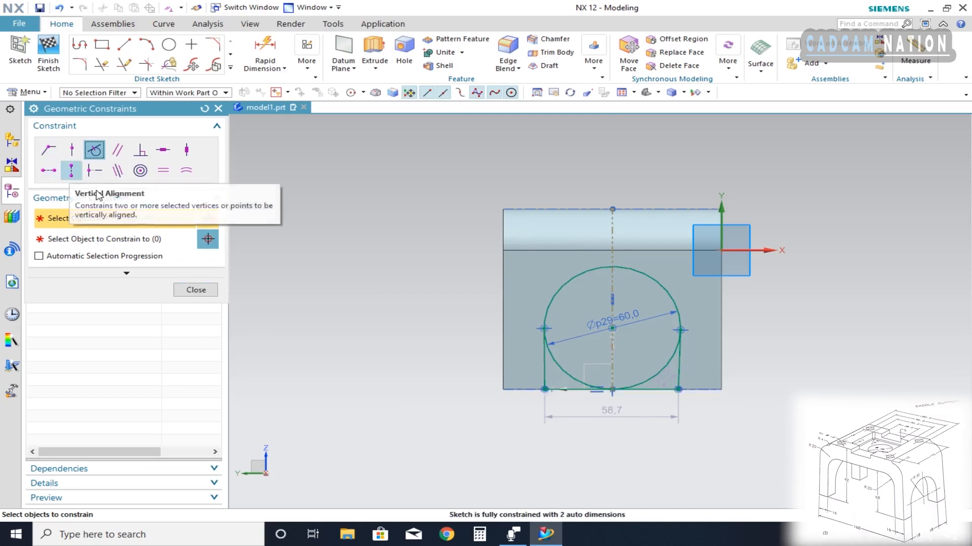
left_click(71, 171)
left_click(545, 389)
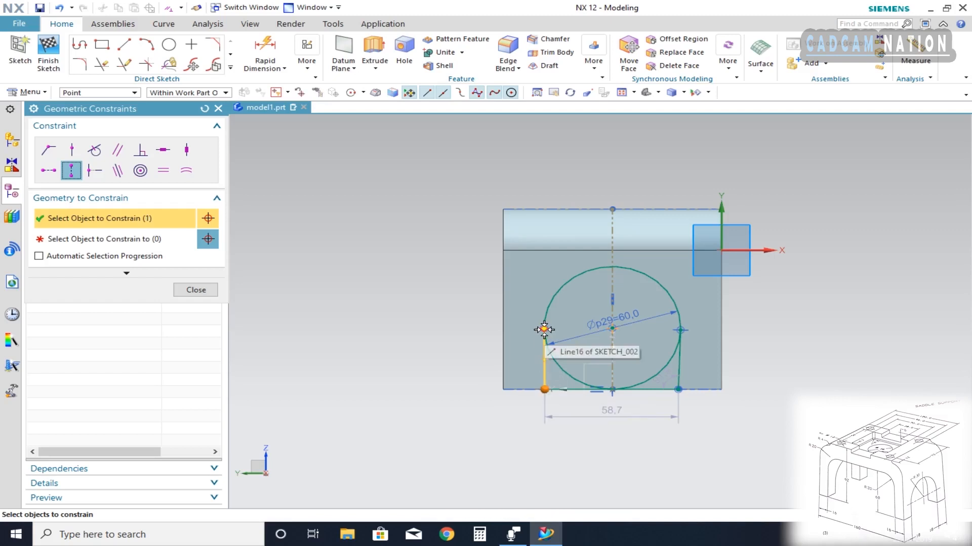
left_click(543, 329)
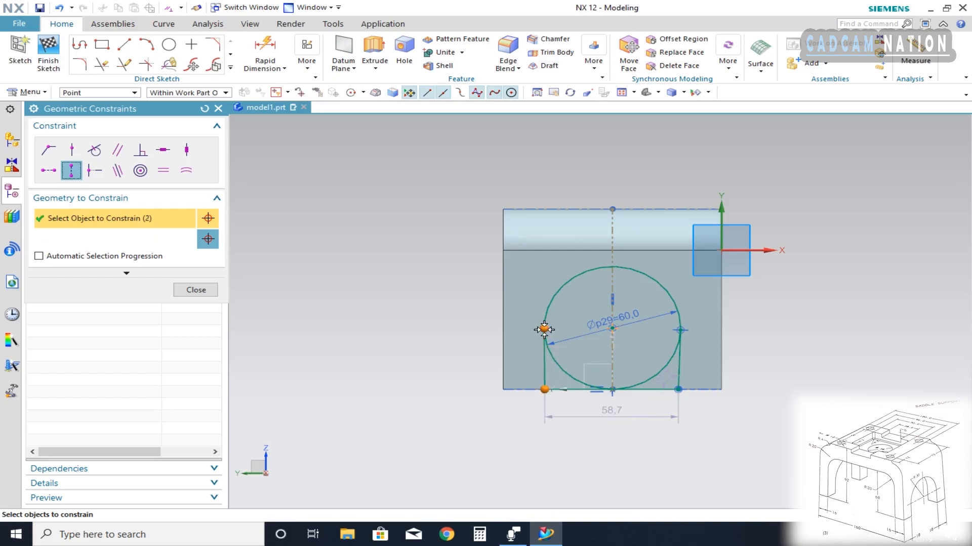
left_click(197, 290)
Apply a vertical alignment constraint between the lower and upper endpoints of the profile's left line
left_click(307, 56)
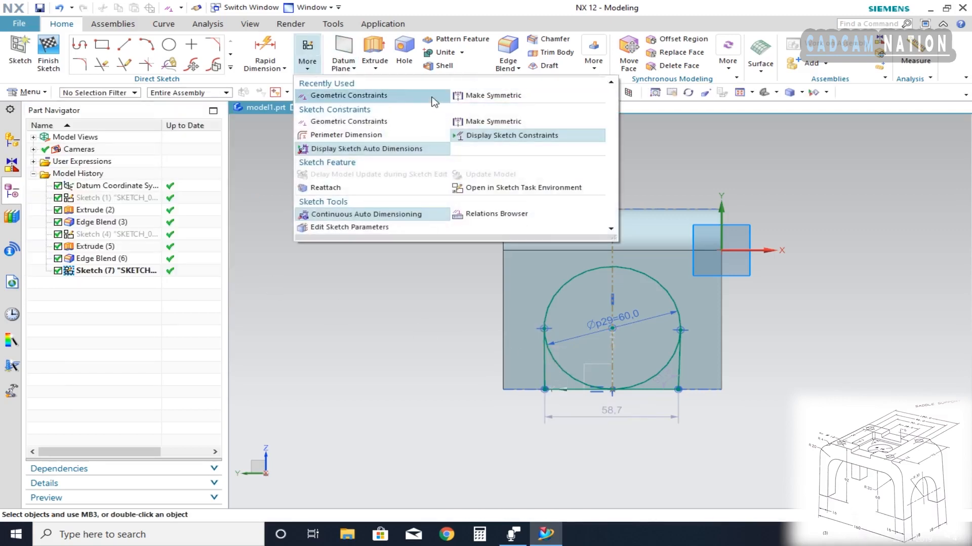
left_click(357, 96)
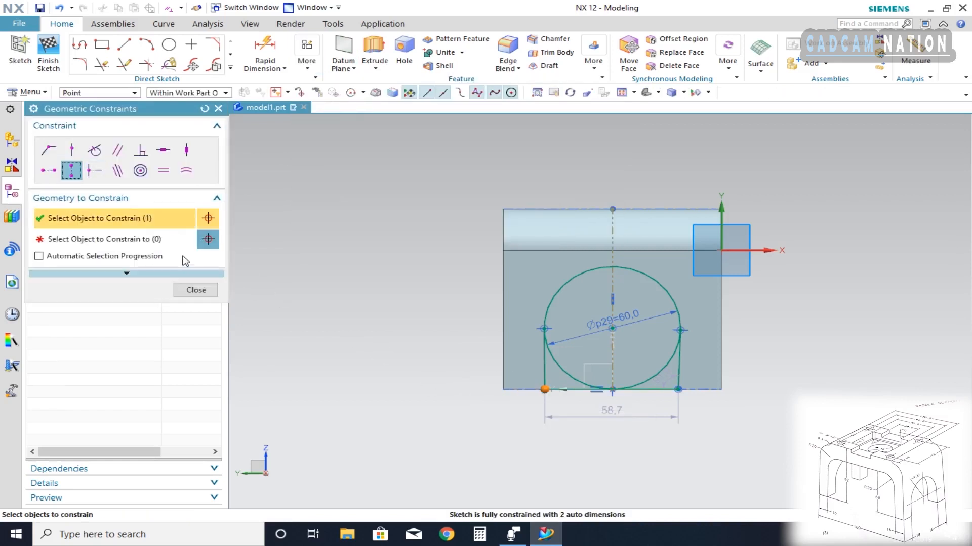
left_click(543, 390)
left_click(543, 329)
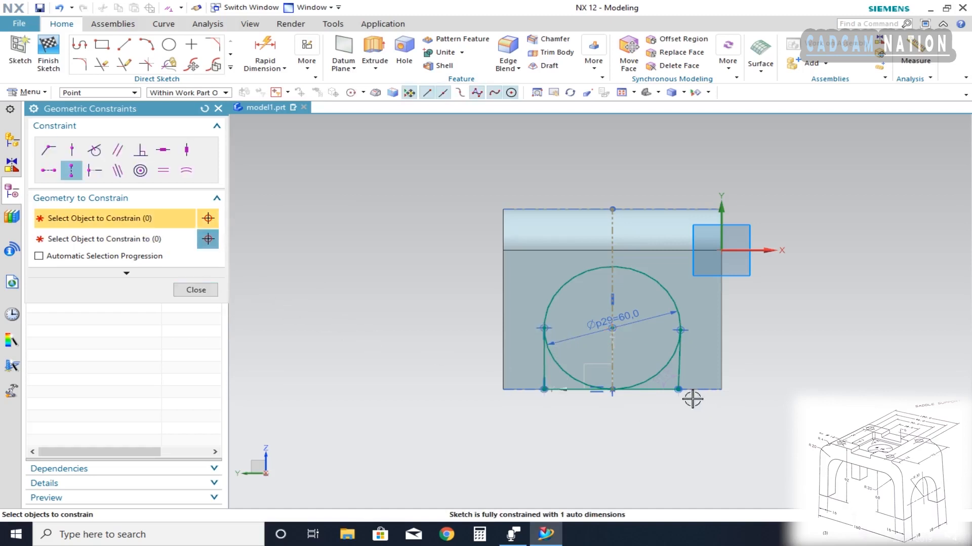
Vertically align the upper endpoint of the profile's right line with its lower endpoint
left_click(678, 390)
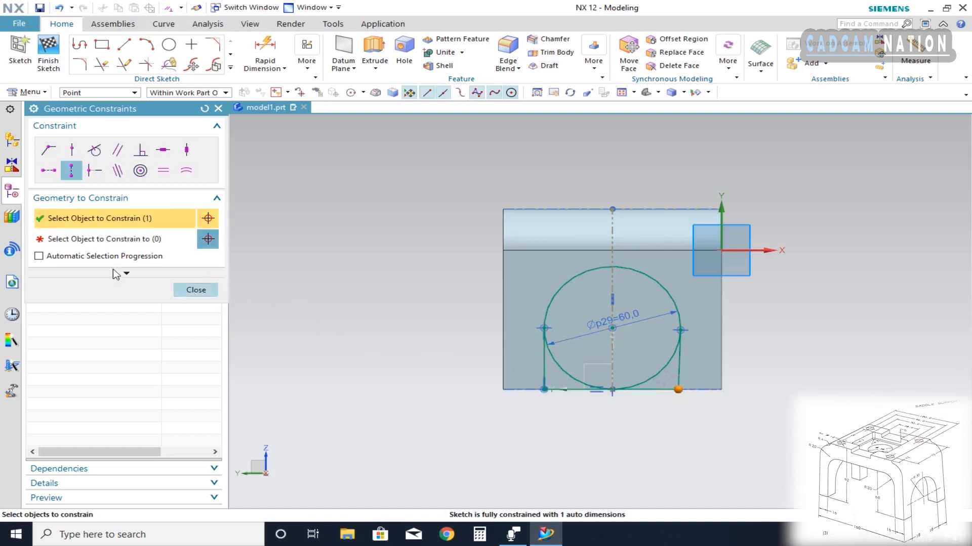
left_click(83, 240)
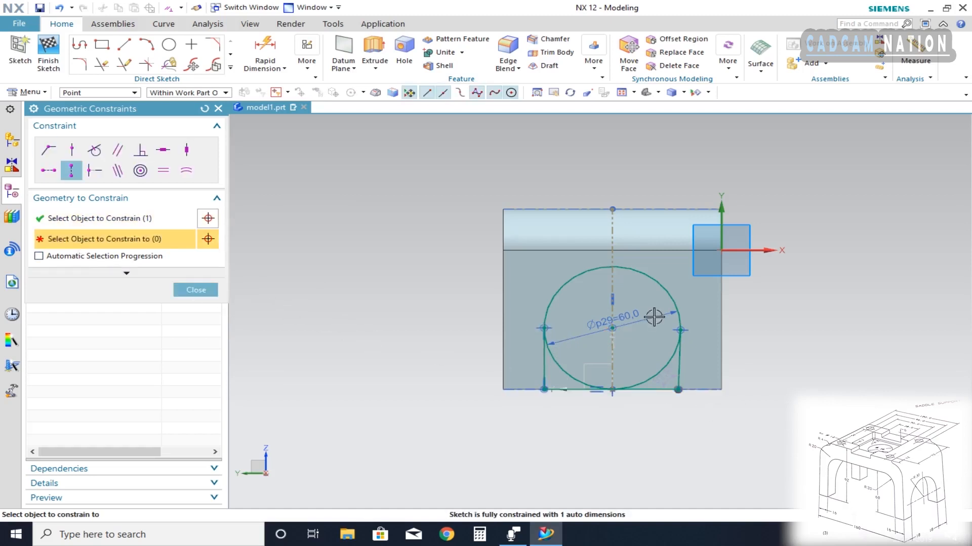
left_click(683, 331)
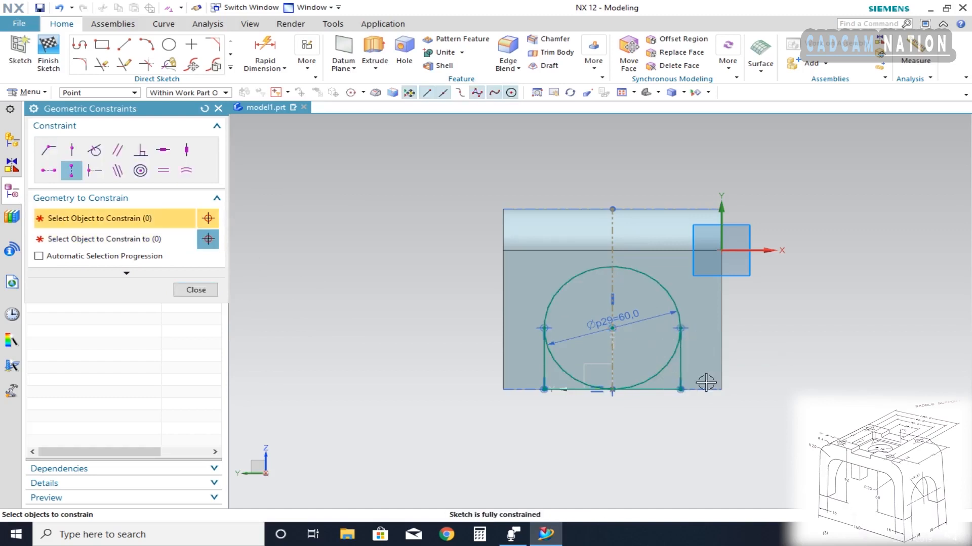
left_click(195, 290)
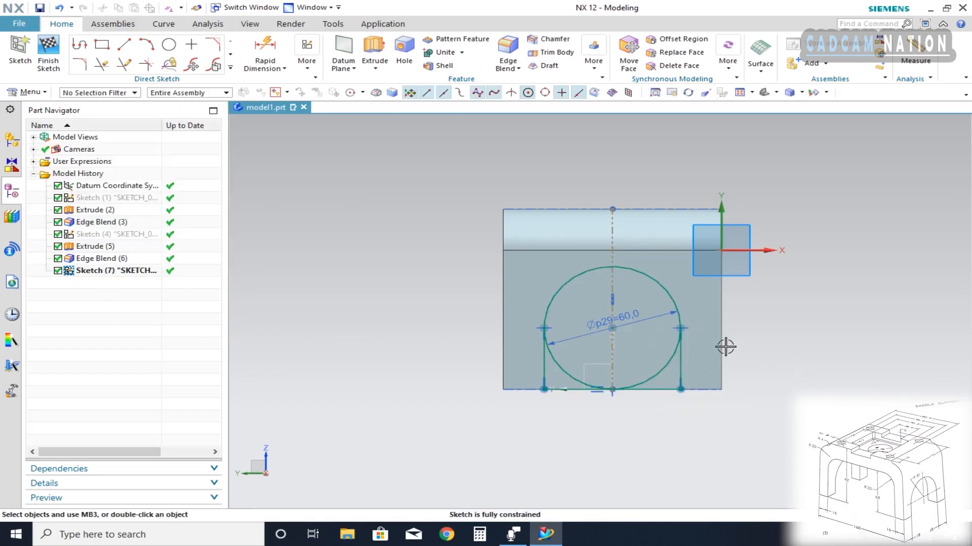
Trim away both lower quarters of the circle so only the upper arc and the three lines form the arch profile
left_click(104, 67)
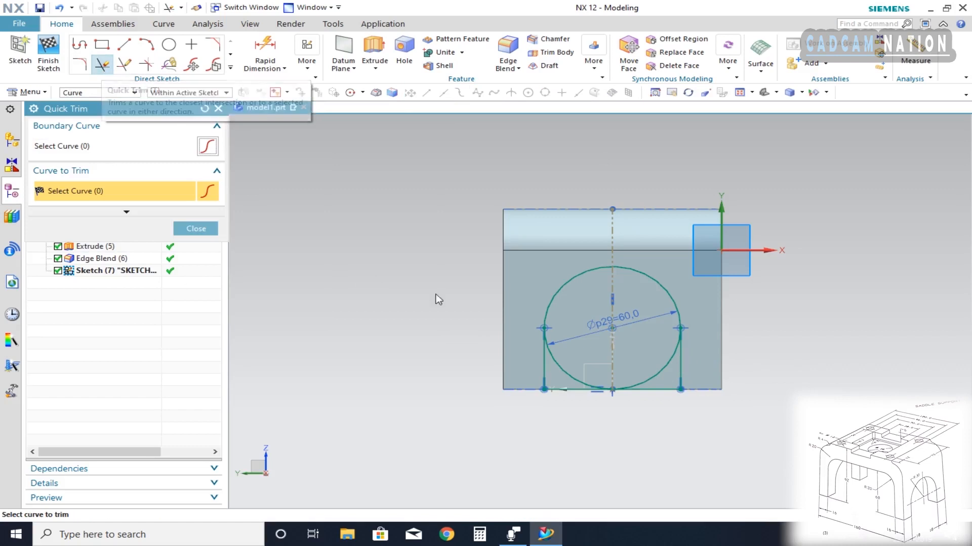
left_click(570, 373)
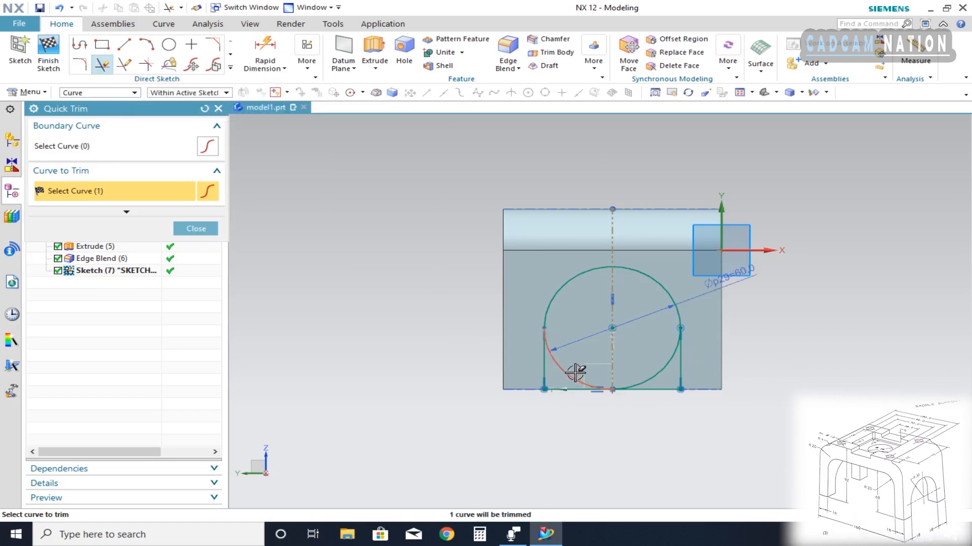
left_click(663, 376)
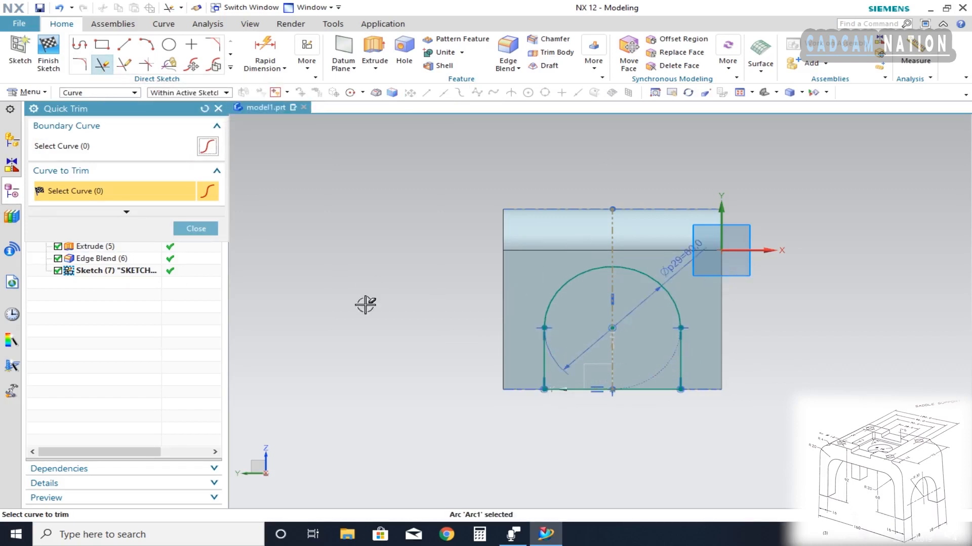
left_click(208, 232)
Extrude the arch profile inward as a subtraction until the selected outer face of the opposite leg, cutting both end legs
middle_click_drag(794, 369, 734, 381)
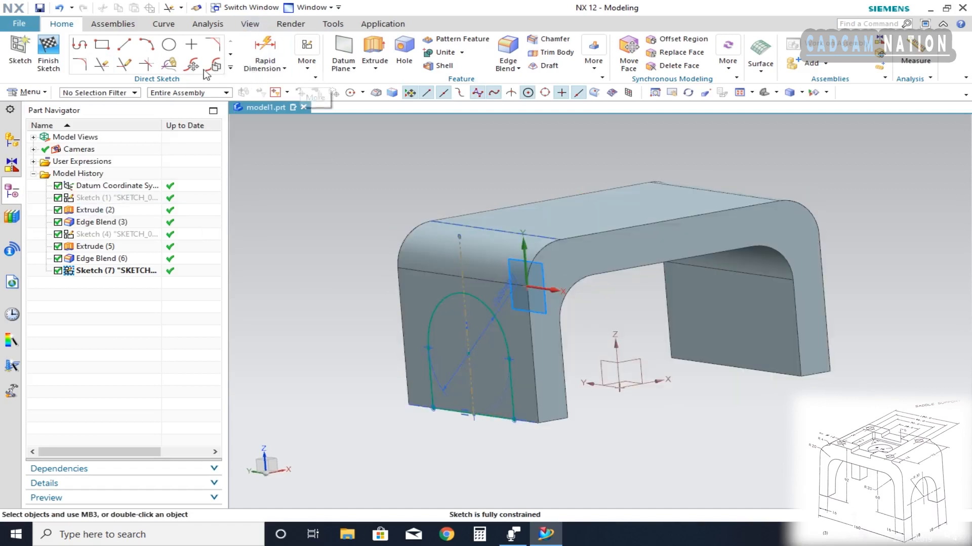
left_click(377, 48)
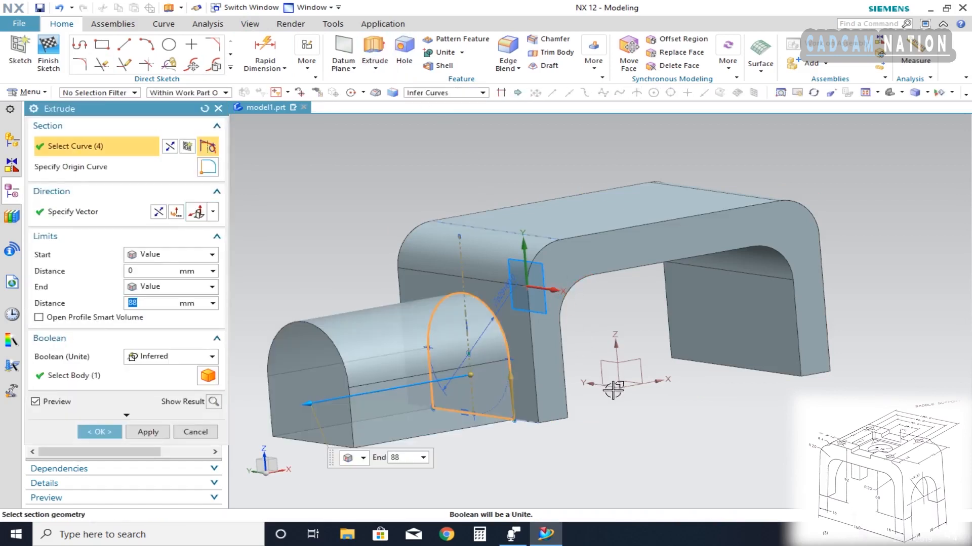
middle_click_drag(612, 391, 576, 398)
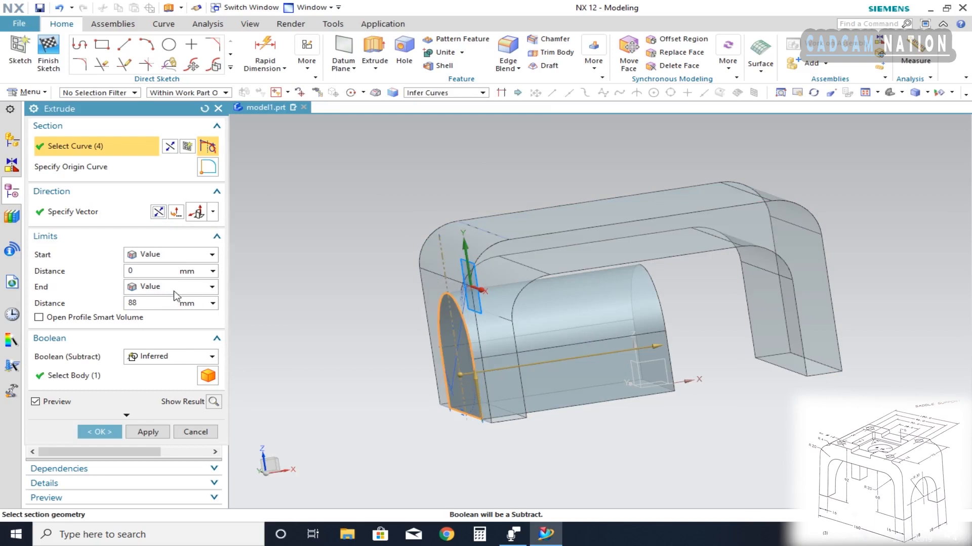
left_click(191, 288)
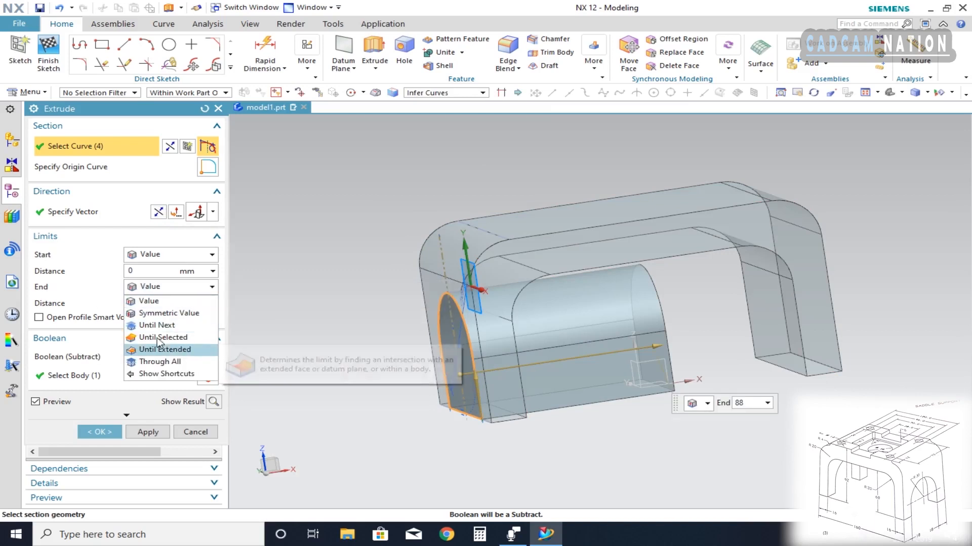
left_click(183, 338)
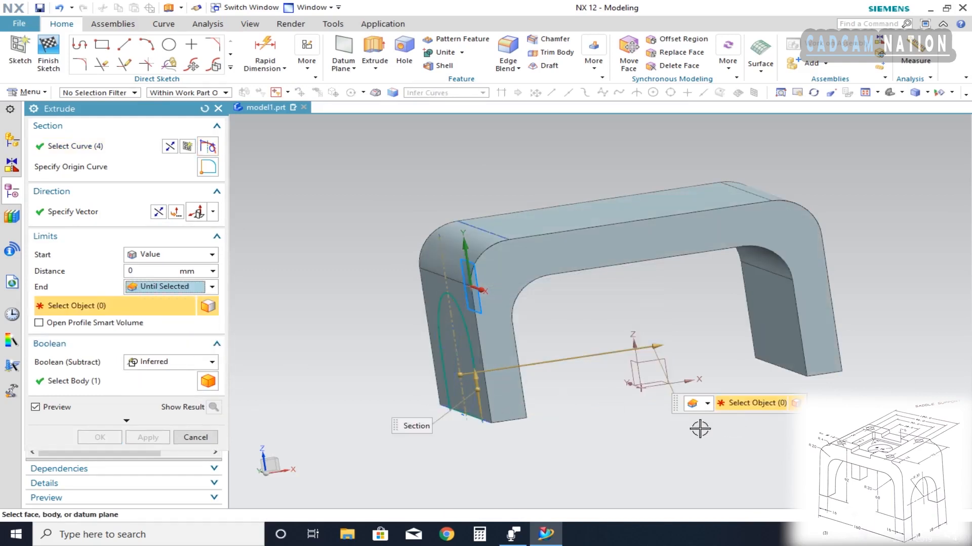
middle_click_drag(700, 429, 802, 297)
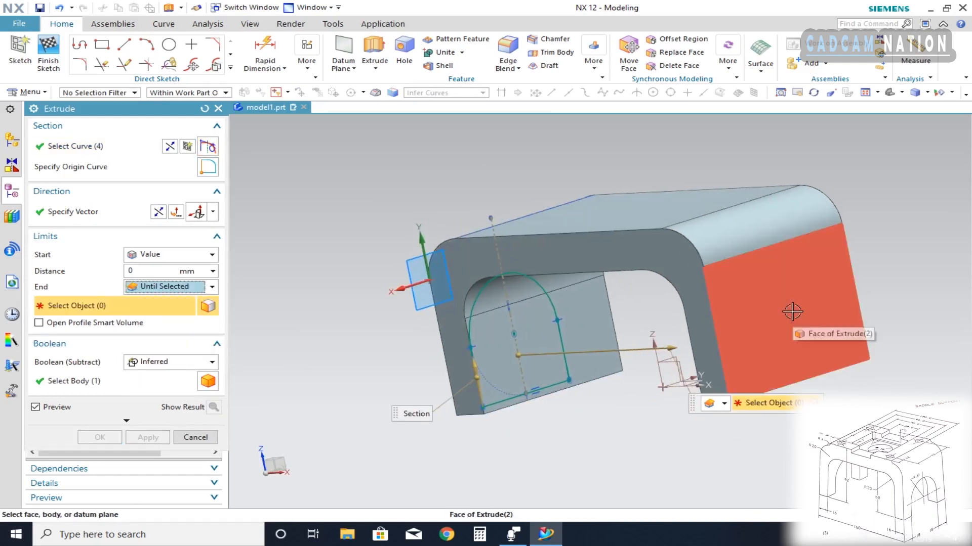
left_click(792, 311)
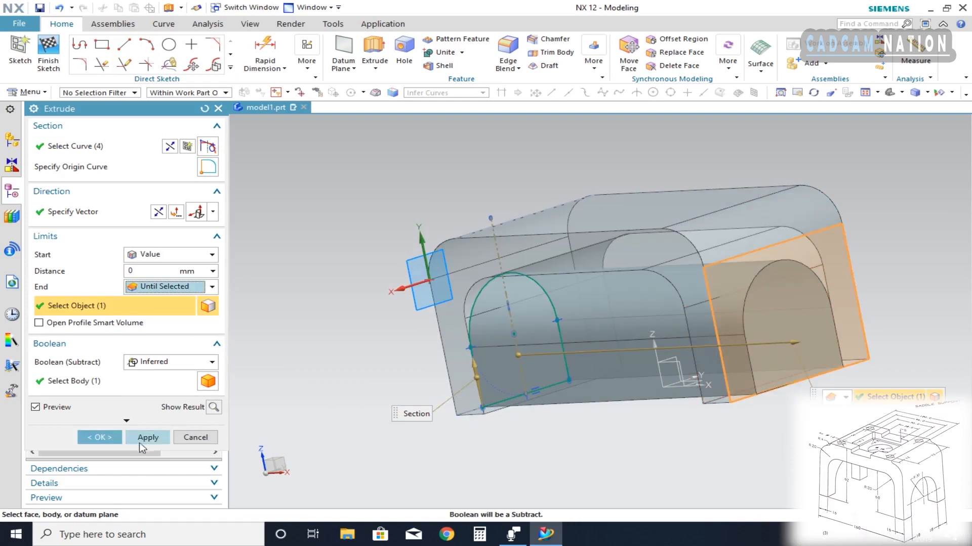
left_click(100, 437)
Hide the arch sketch on the end leg
middle_click_drag(518, 411, 694, 428)
left_click(698, 421)
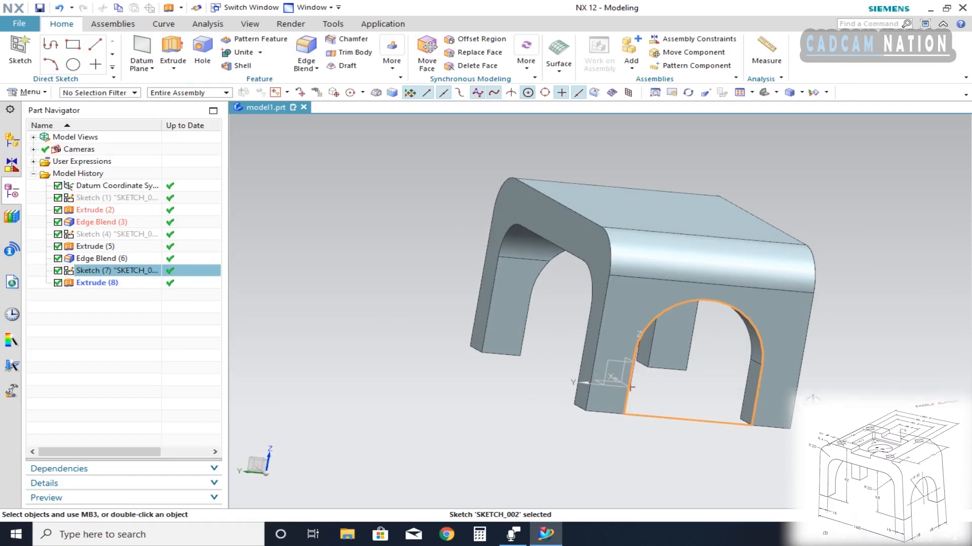
left_click(714, 437)
Create a new sketch on the flat top face of the block
mouse_move(771, 410)
middle_mouse_down()
mouse_move(736, 394)
mouse_move(679, 405)
mouse_move(663, 454)
mouse_move(662, 395)
middle_mouse_up()
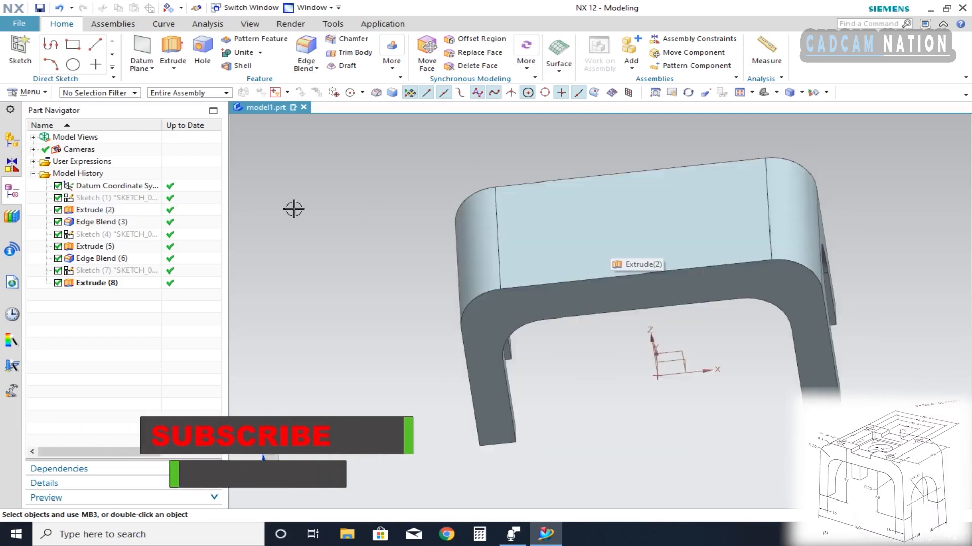
left_click(21, 50)
left_click(619, 214)
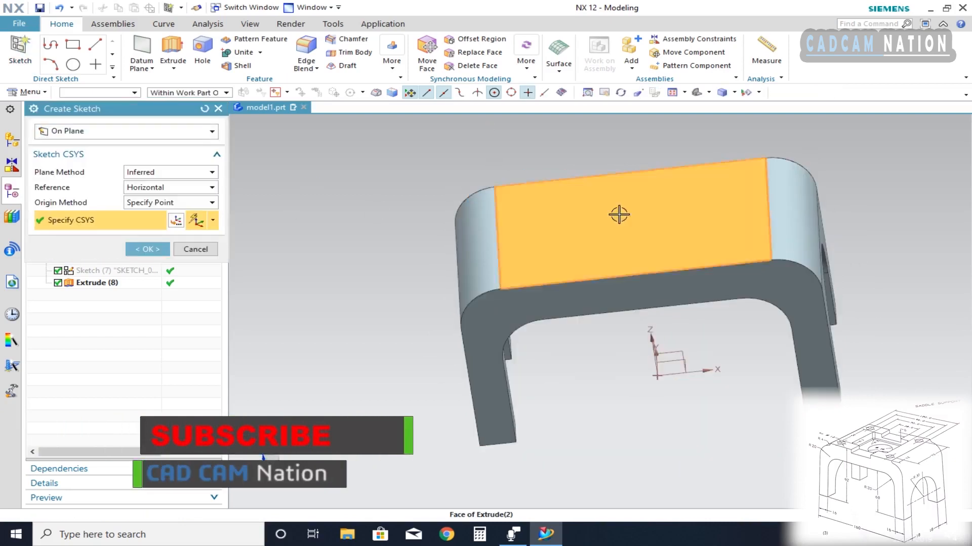
left_click(148, 249)
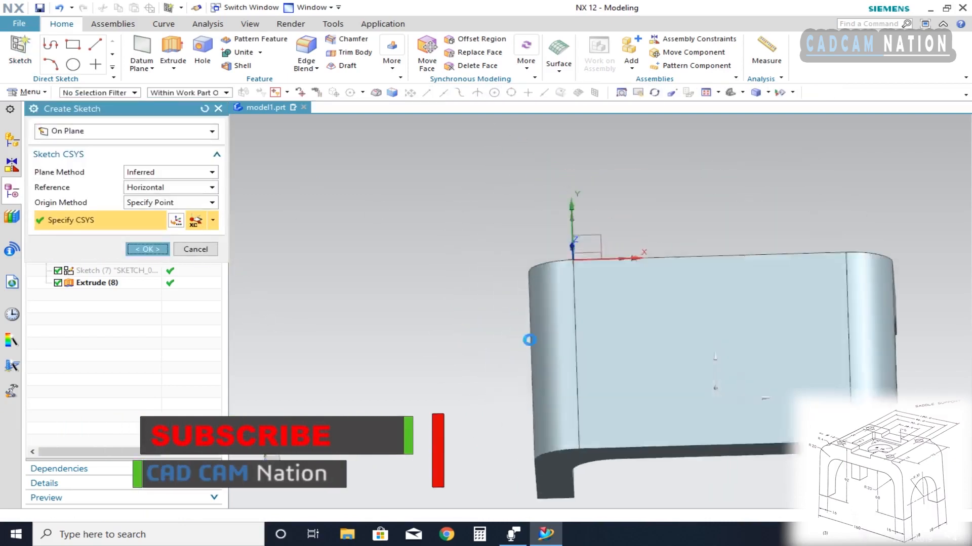
Draw a horizontal line joining the midpoints of the top face's two short side edges
left_click(124, 45)
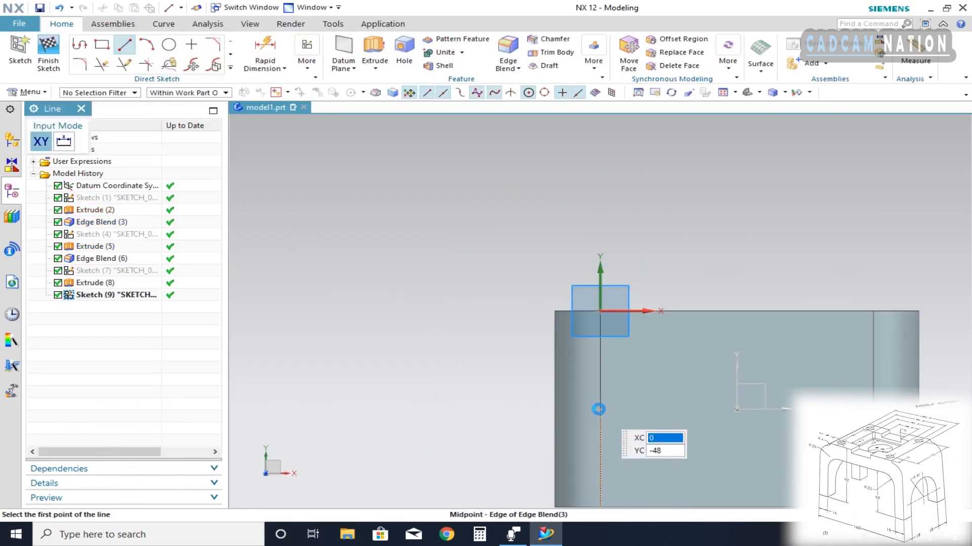
left_click(599, 410)
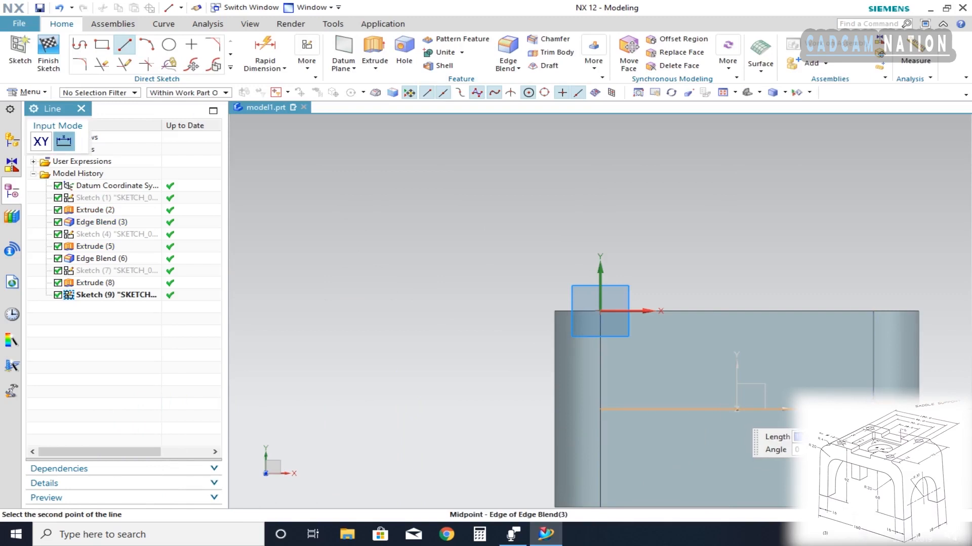
left_click(872, 409)
scroll(532, 353, "down", 3)
scroll(811, 413, "up", 2)
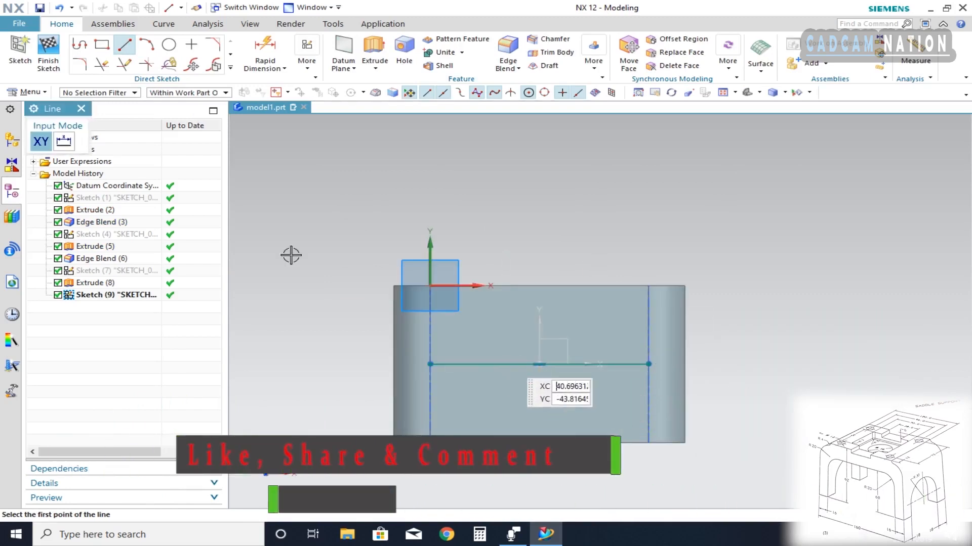
Draw a rectangle from its center at the horizontal line's midpoint, about 85.3 mm wide and 96 mm high up to the face's long edge
left_click(102, 46)
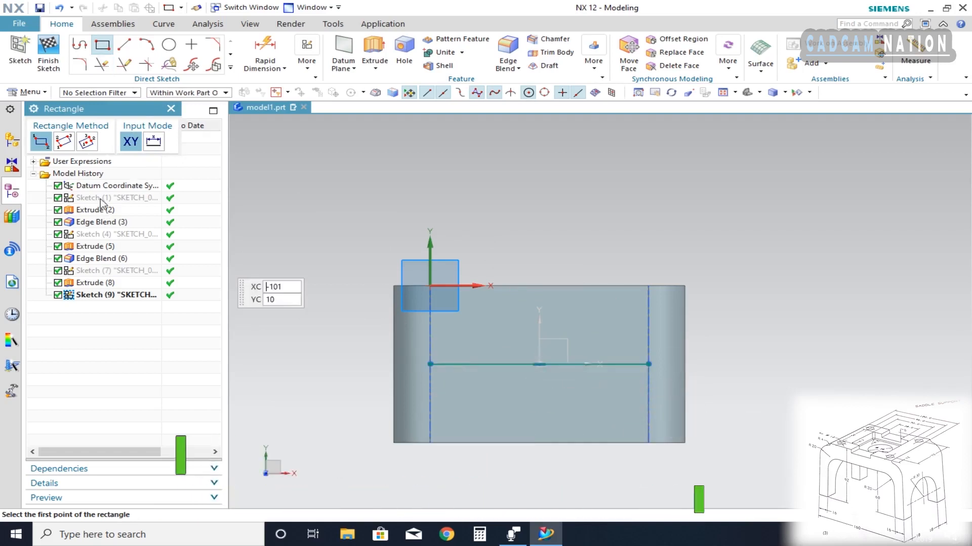
left_click(87, 143)
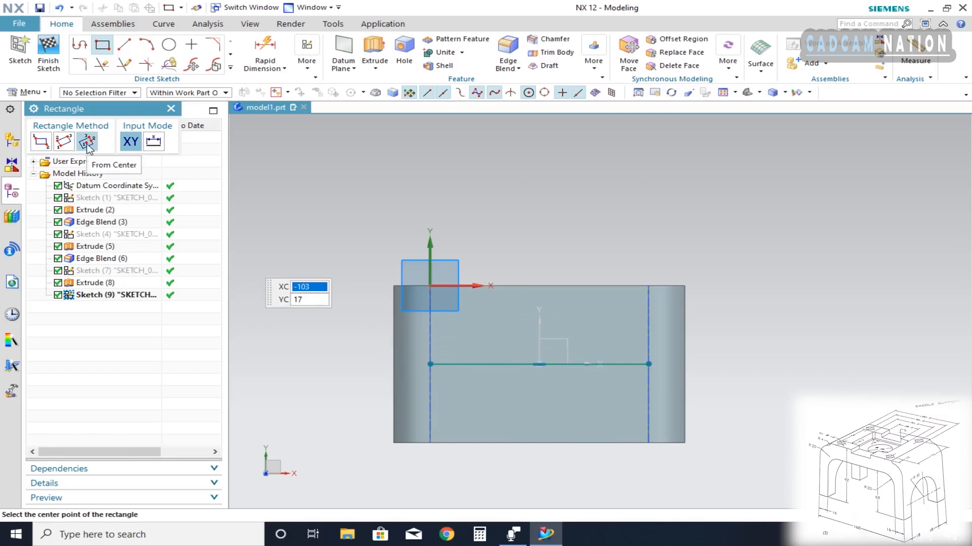
left_click(539, 365)
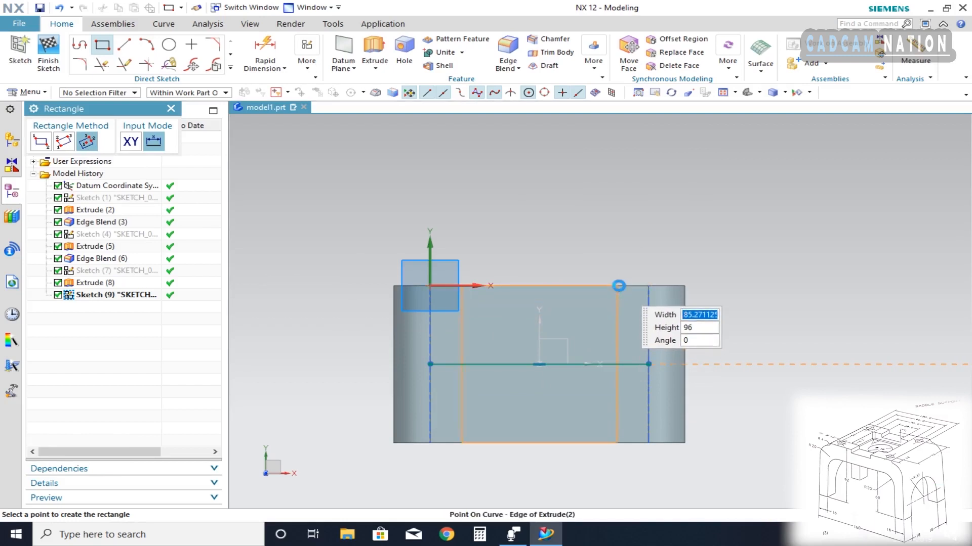
left_click(619, 286)
key("Escape")
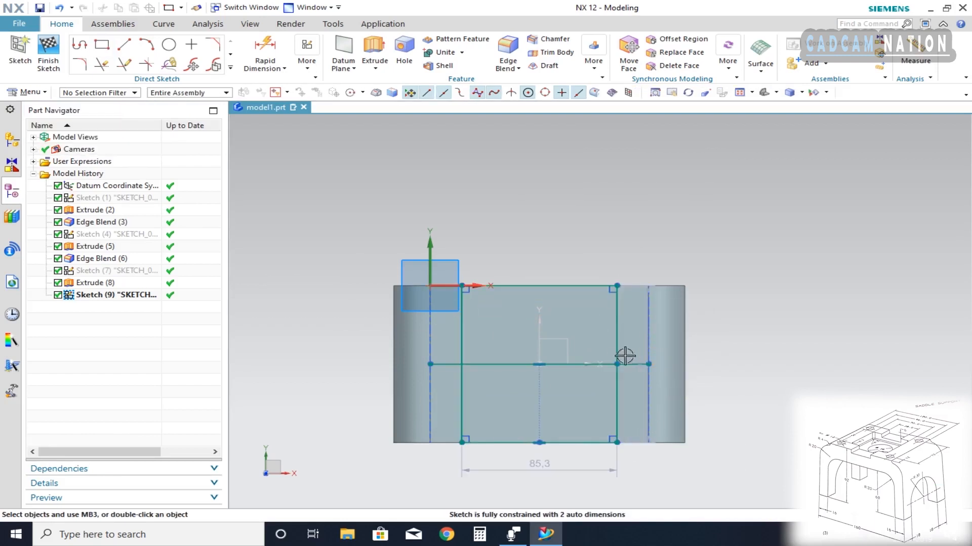
Set the width of the rectangle on the block's top face to 120 mm
double_click(541, 464)
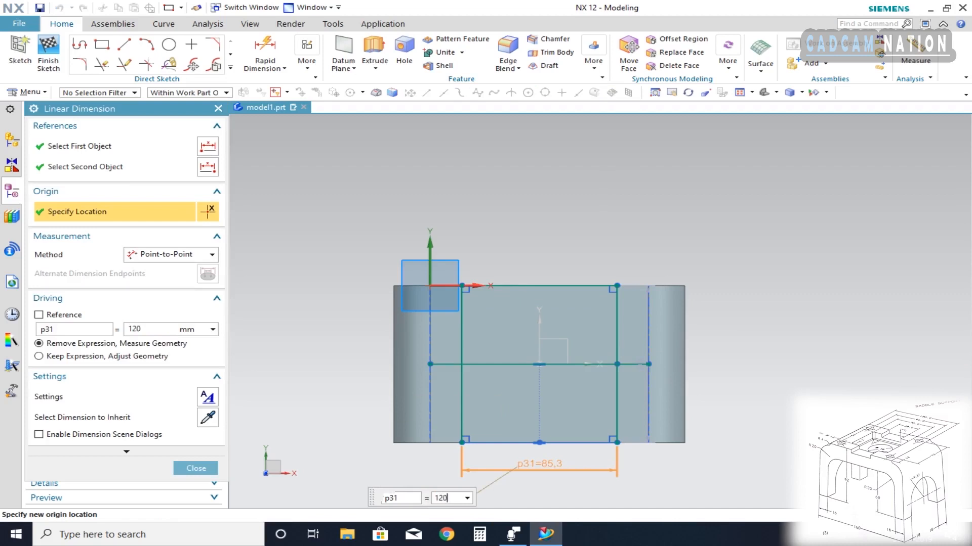
type("120")
key("Return")
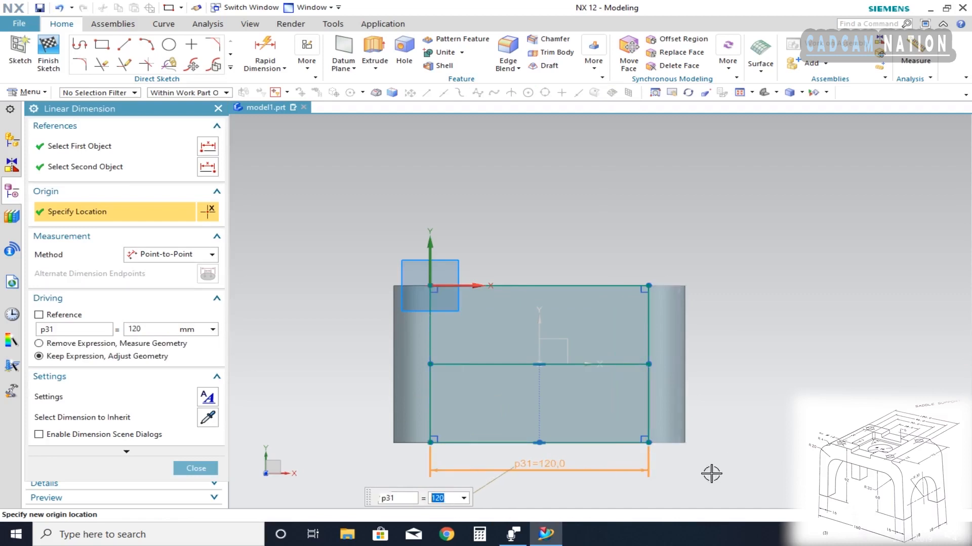
left_click(194, 470)
Delete the horizontal helper line through the middle of the rectangle
left_click(656, 363)
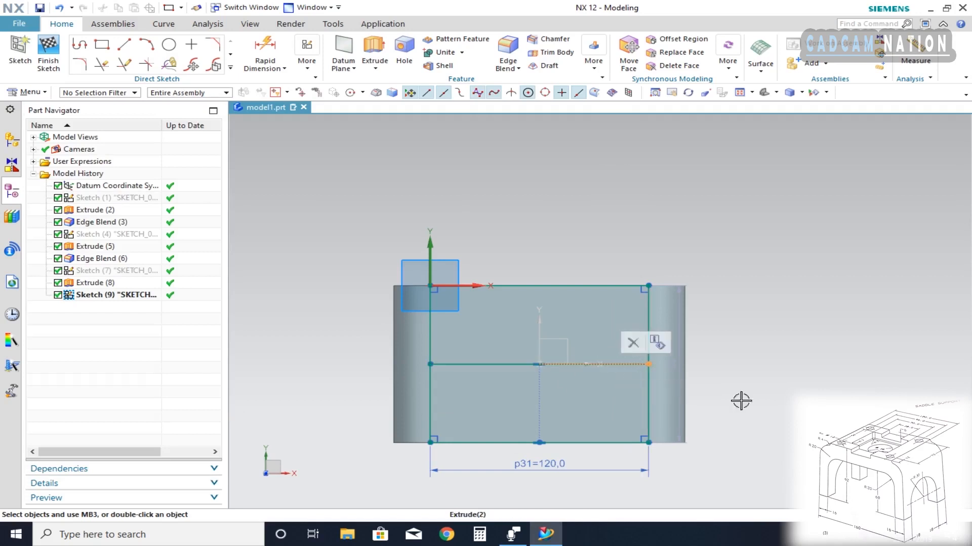
key("Escape")
left_click(627, 364)
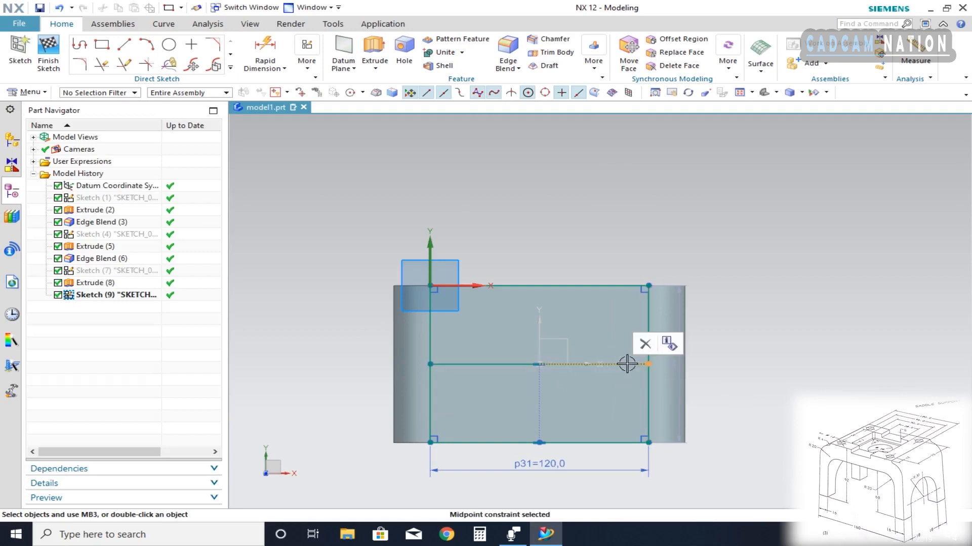
left_click(504, 364)
key("Delete")
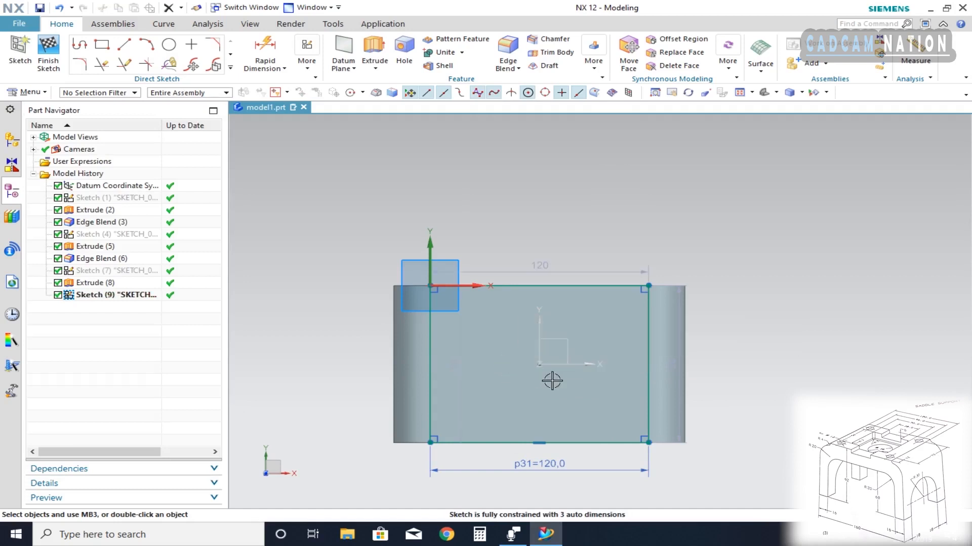
Extrude the rectangle 4 mm upward, united with the block, and hide its sketch
mouse_move(610, 403)
middle_mouse_down()
mouse_move(623, 354)
mouse_move(644, 349)
mouse_move(625, 360)
middle_mouse_up()
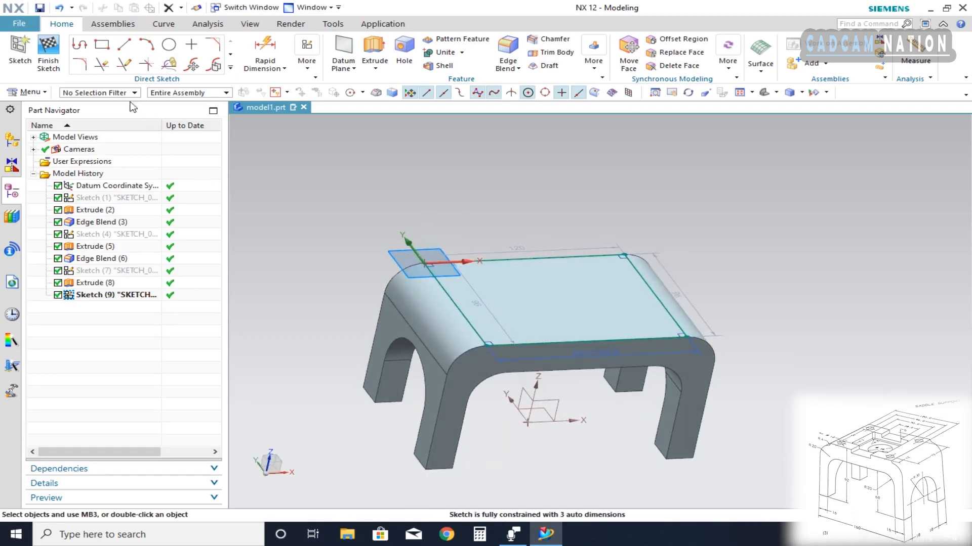
left_click(374, 53)
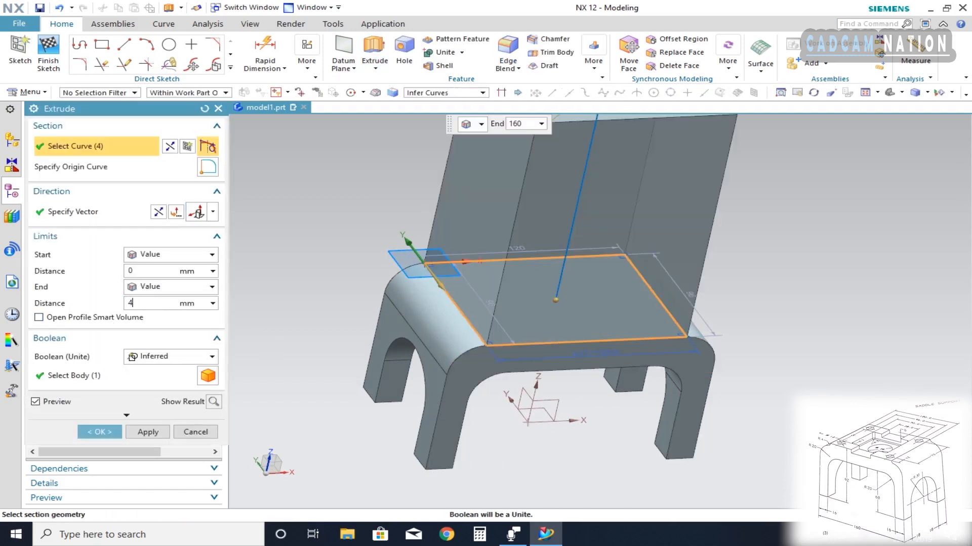
key("Return")
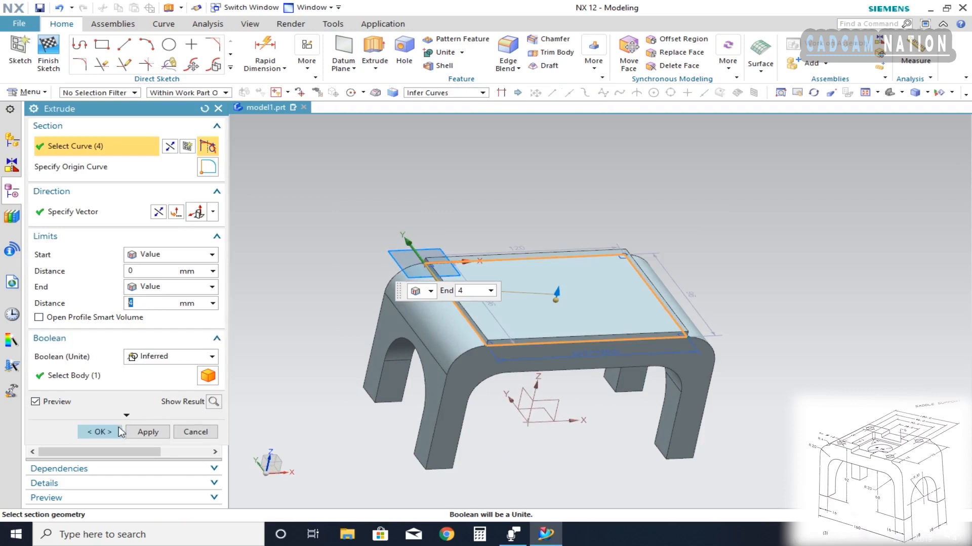
left_click(99, 432)
left_click(622, 338)
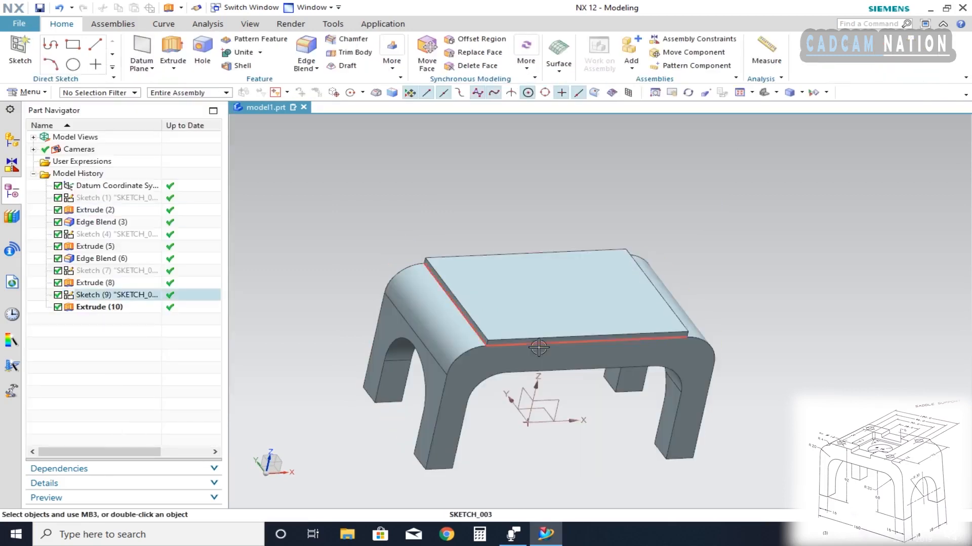
Create a new sketch on the top face of the raised rectangular pad
mouse_move(652, 334)
middle_mouse_down()
mouse_move(629, 353)
mouse_move(647, 407)
mouse_move(640, 449)
mouse_move(640, 434)
middle_mouse_up()
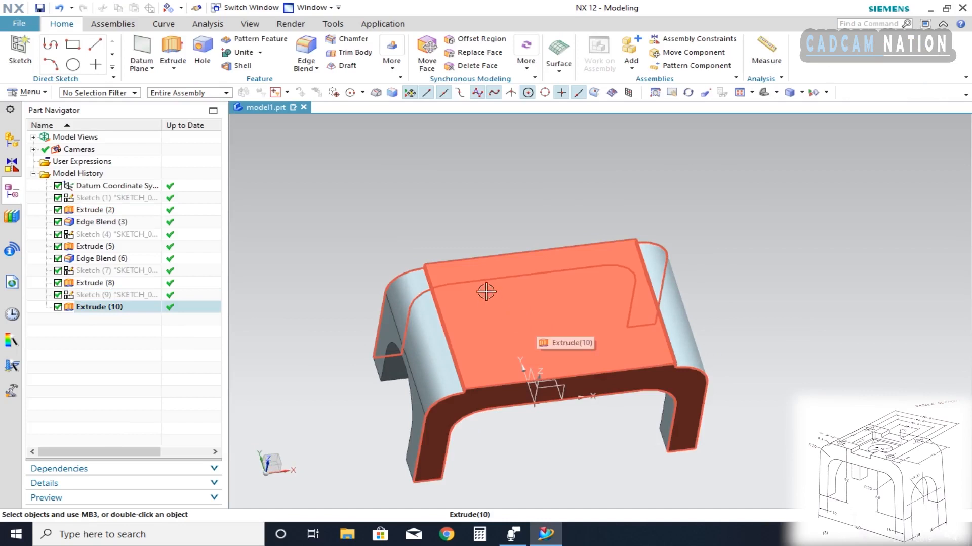
left_click(11, 58)
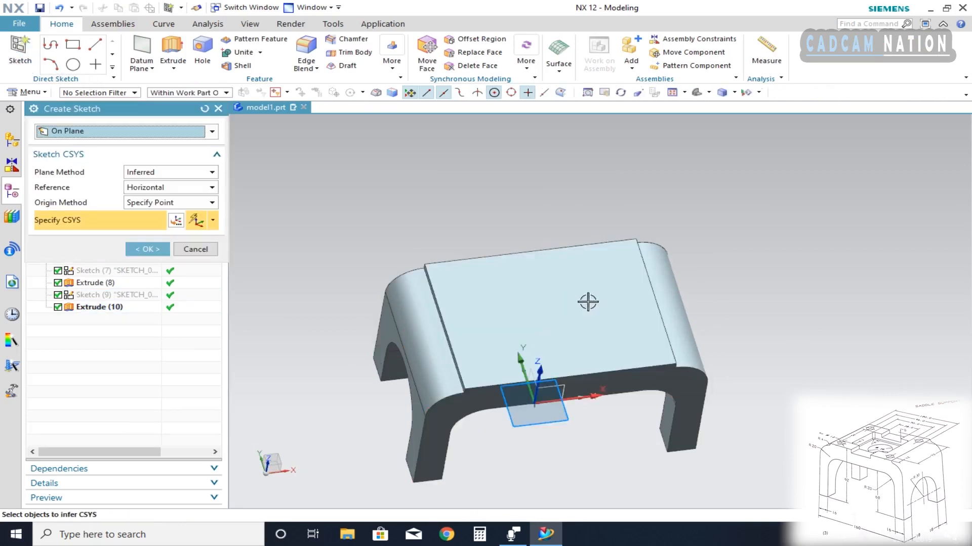
left_click(530, 299)
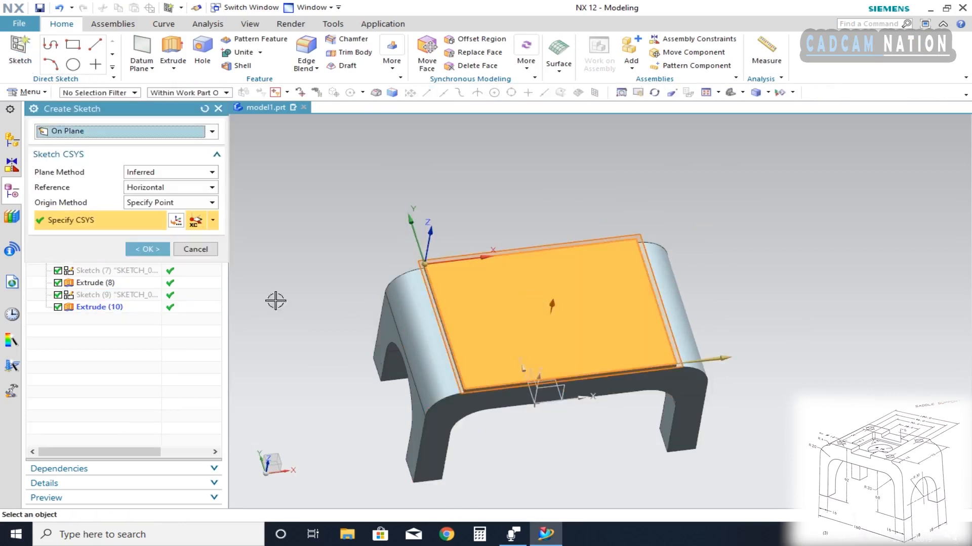
left_click(152, 250)
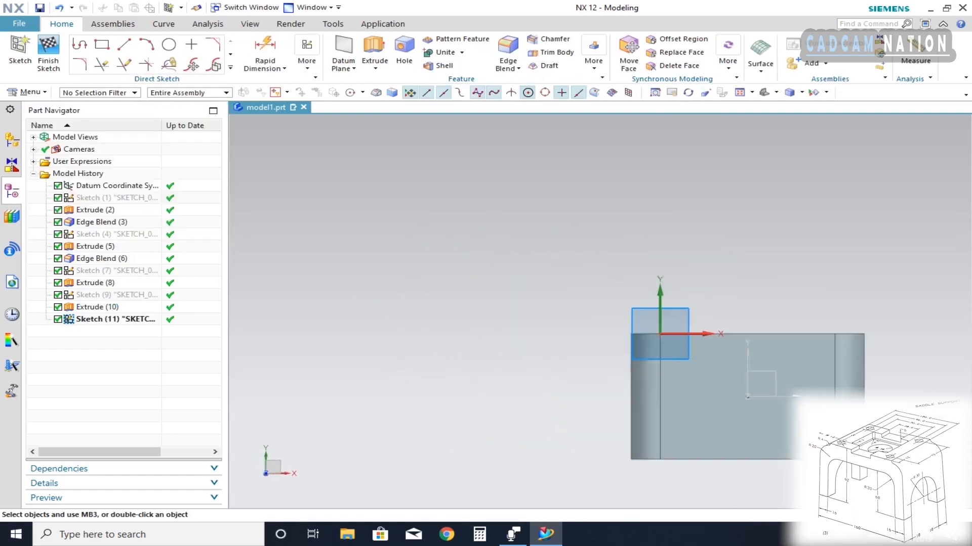
scroll(847, 458, "up", 2)
scroll(847, 458, "down", 1)
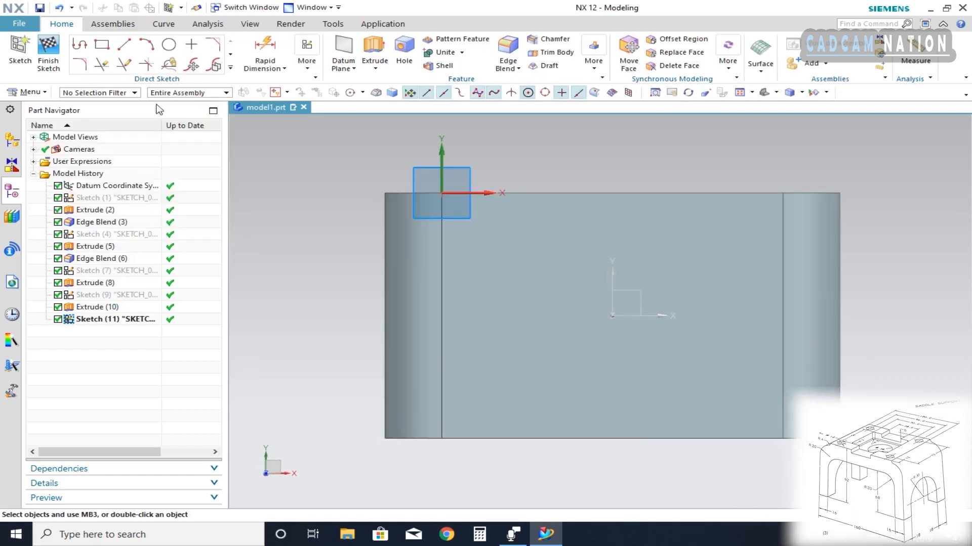
Draw a horizontal line joining the midpoints of the pad's two short edges and convert it to a reference line
left_click(103, 46)
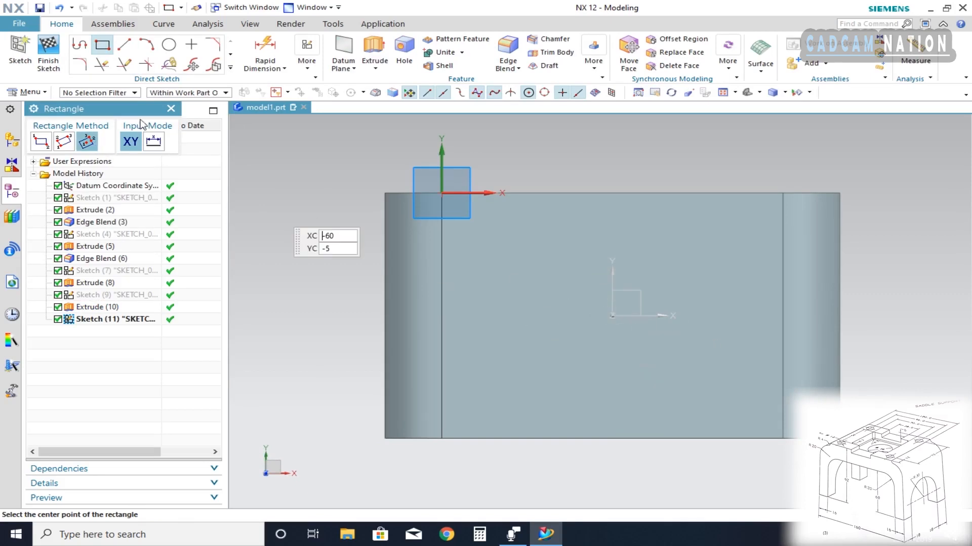
left_click(121, 48)
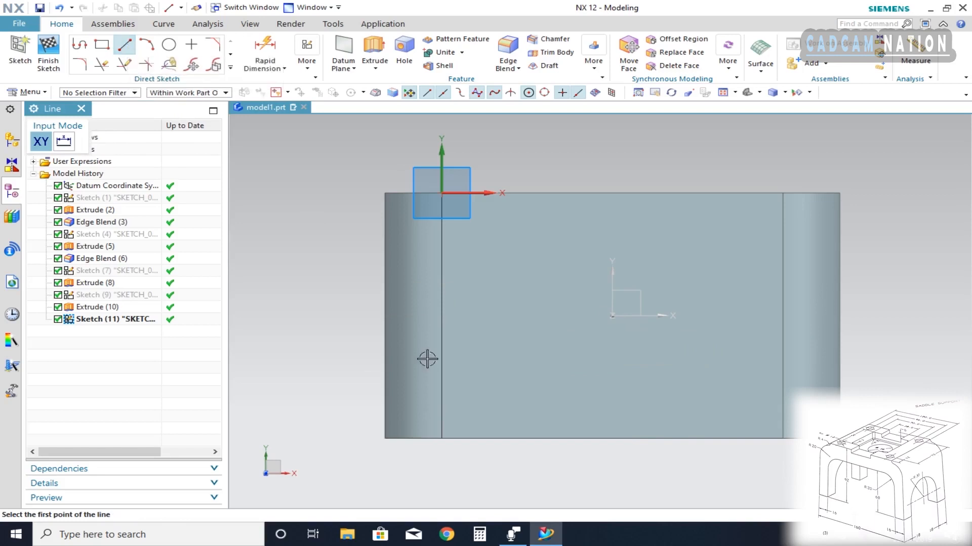
left_click(442, 316)
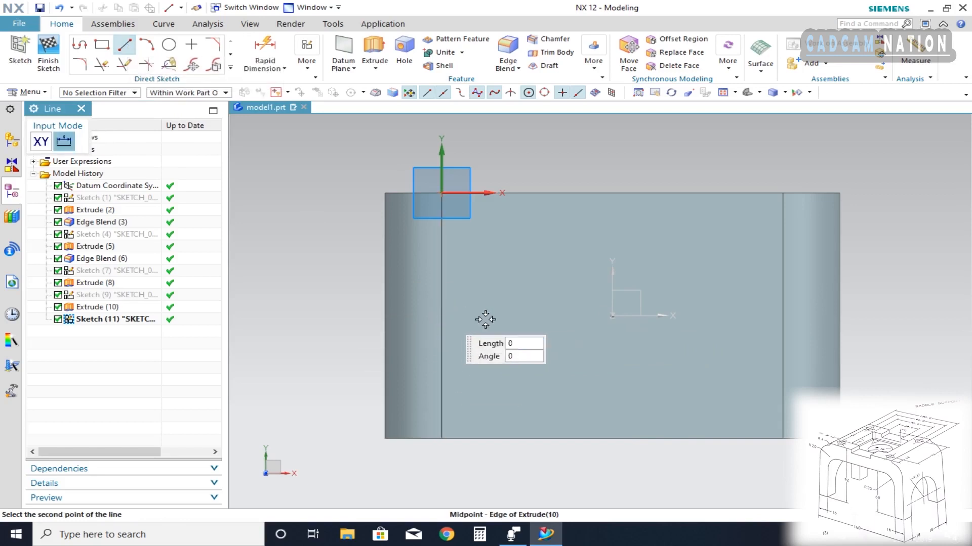
left_click(783, 315)
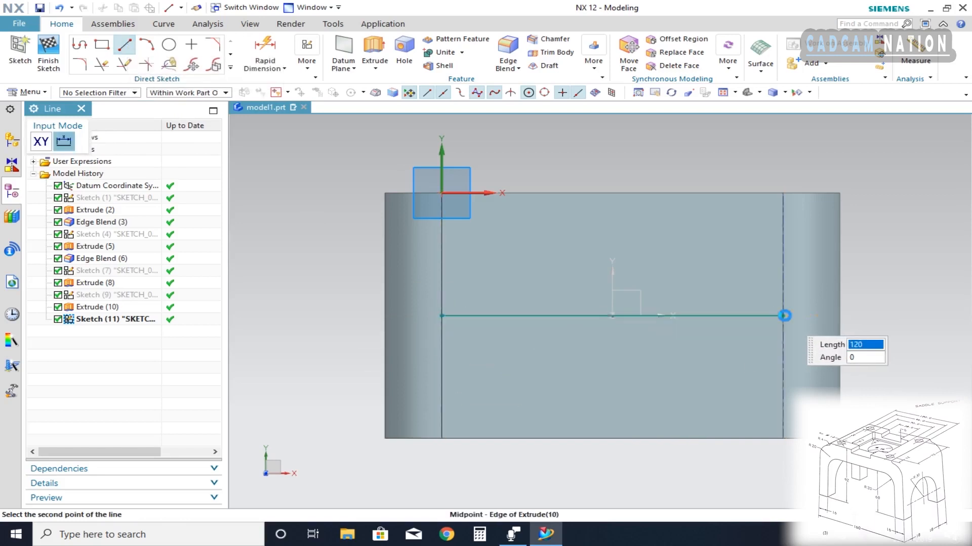
key("Escape")
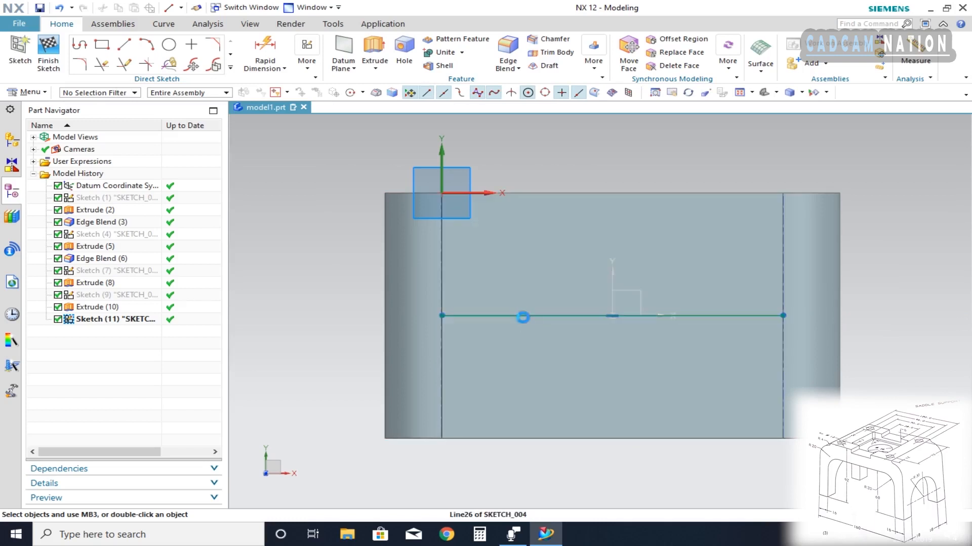
left_click(607, 316)
left_click(596, 285)
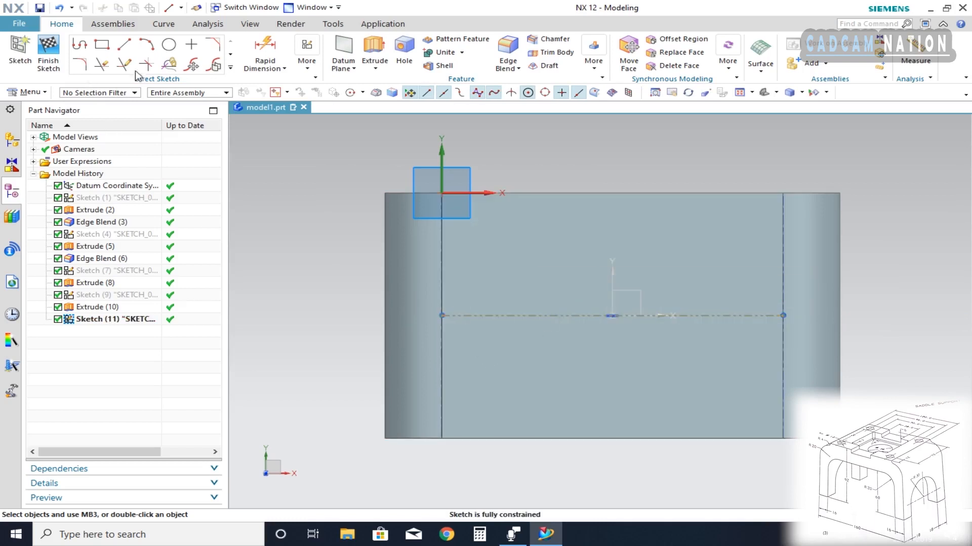
Draw a rectangle from its center at the reference line's midpoint, about 58.5 mm high
left_click(105, 48)
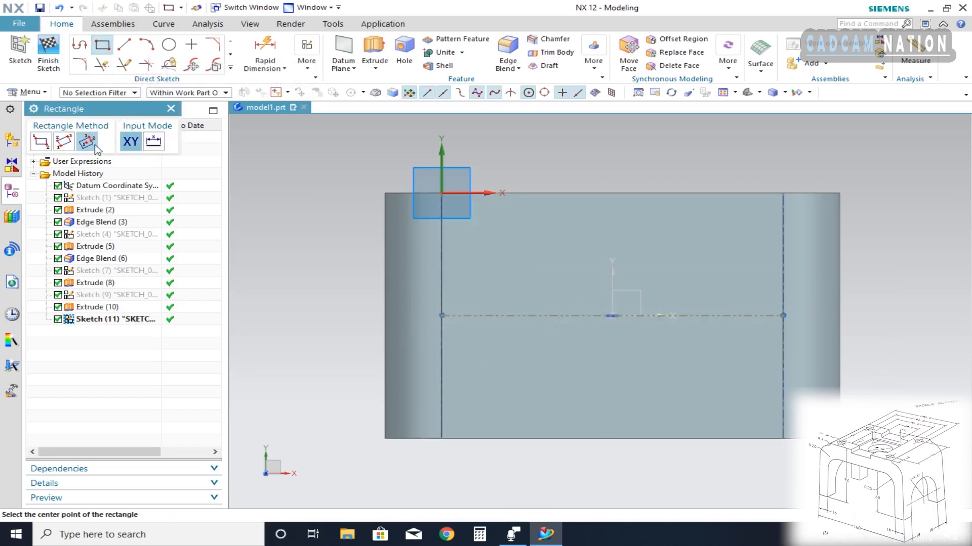
left_click(613, 315)
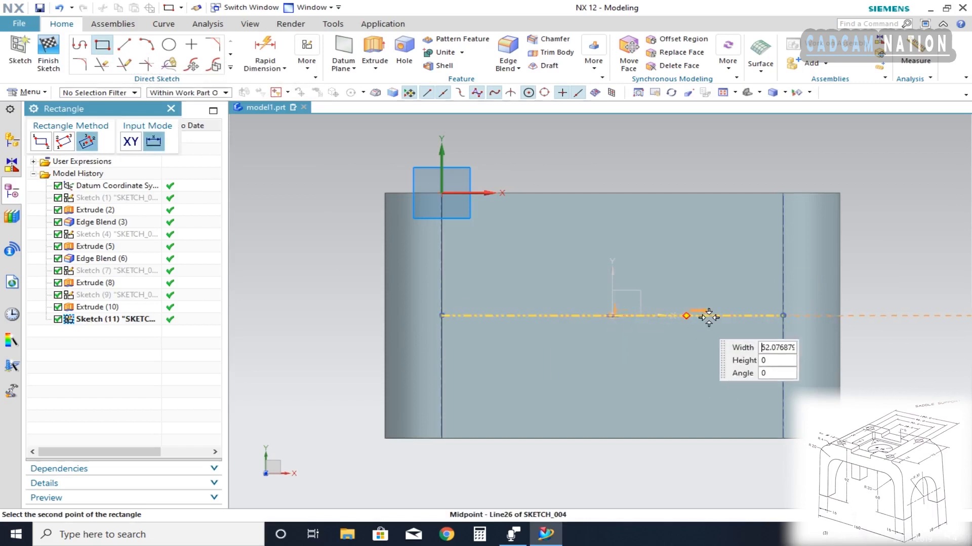
left_click(710, 316)
left_click(716, 276)
middle_click(715, 276)
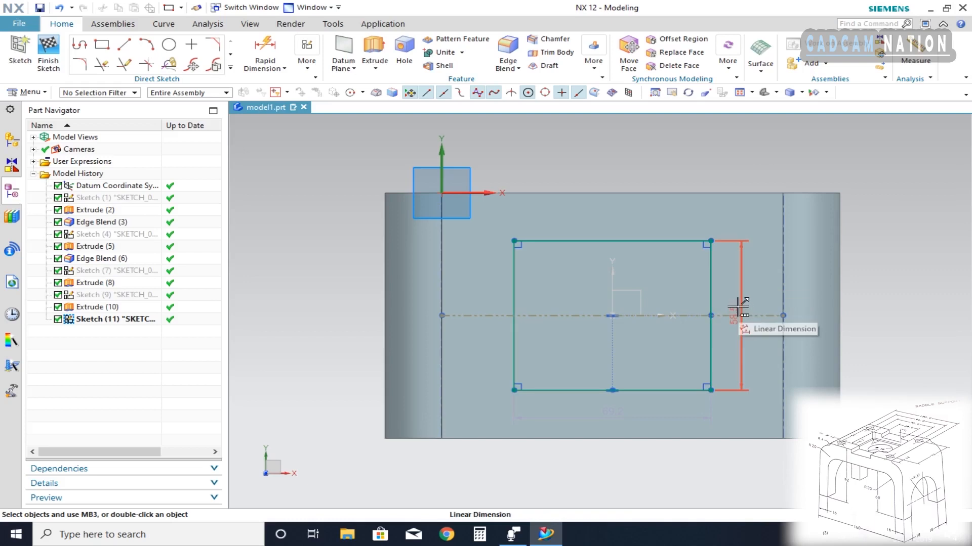
Set the centered rectangle's height to 56 mm and its width to 70 mm
left_click(739, 308)
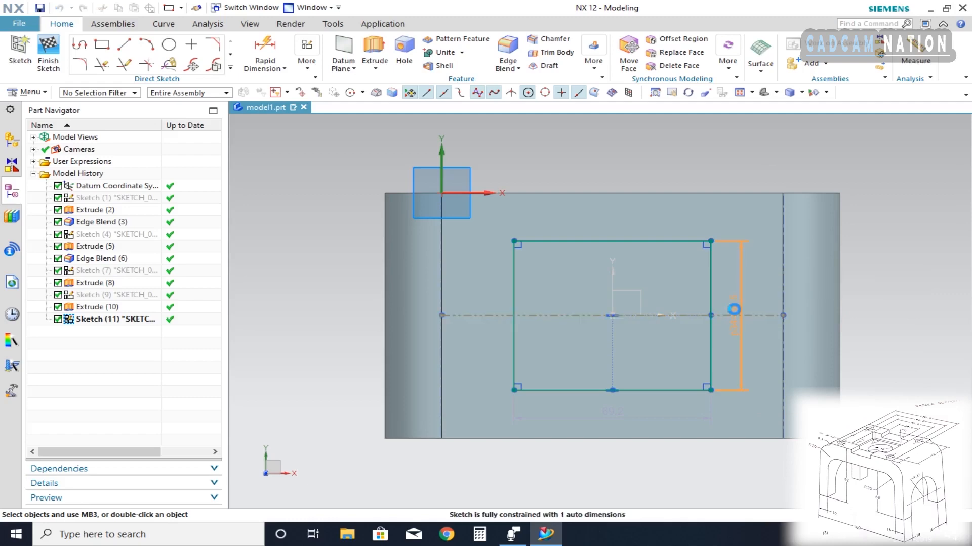
double_click(734, 310)
double_click(890, 367)
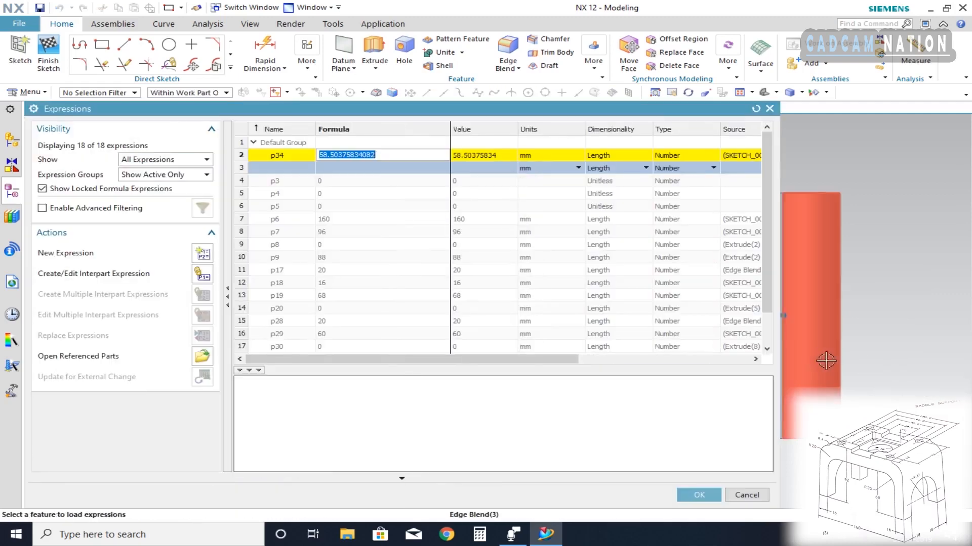
left_click(746, 494)
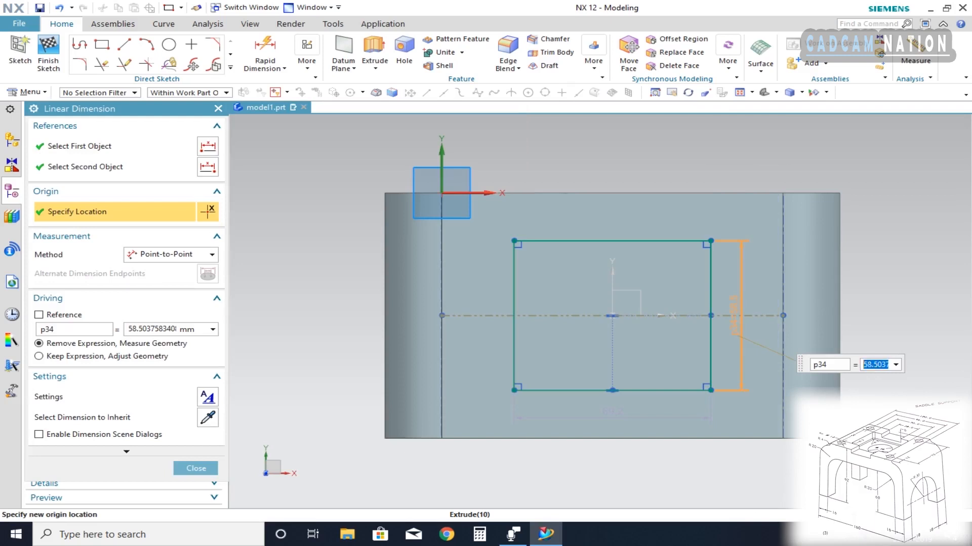
type("56")
key("Return")
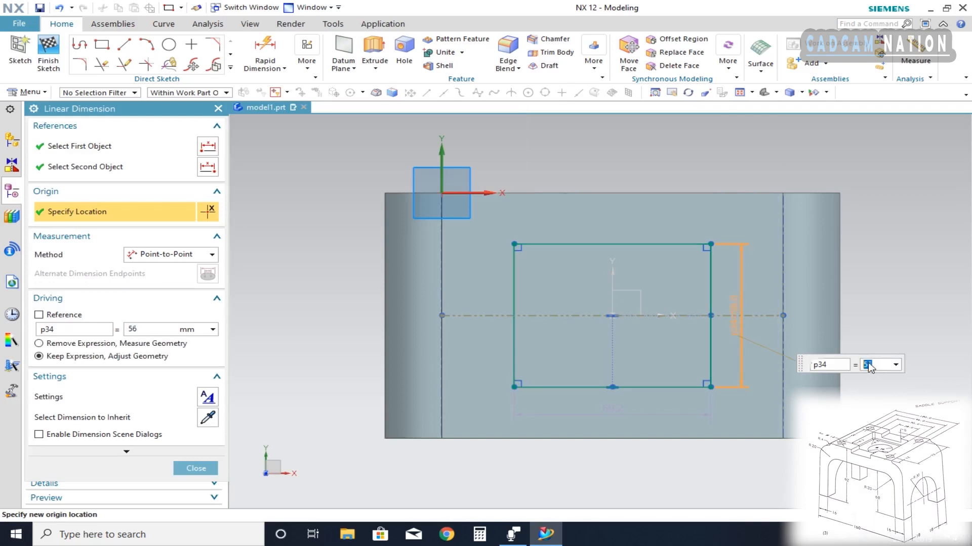
left_click(617, 414)
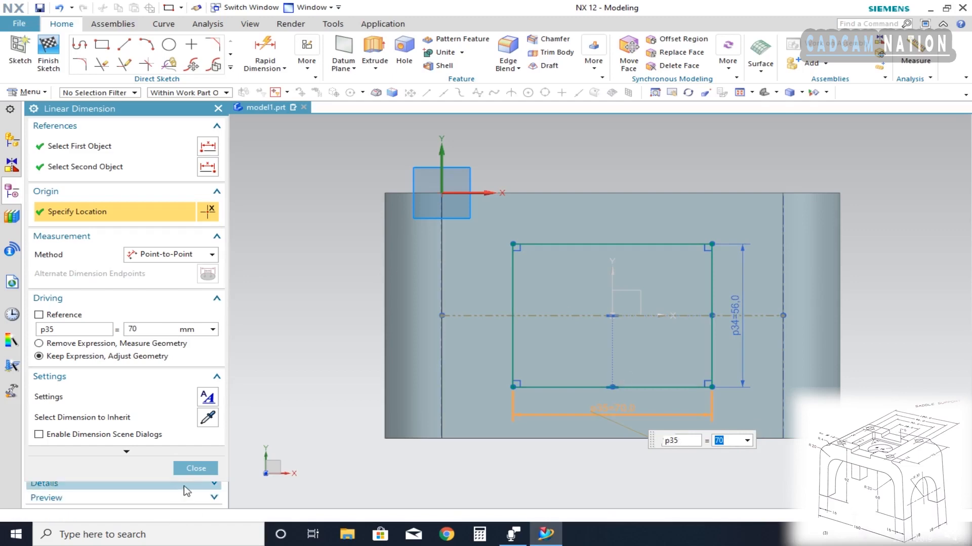
left_click(196, 468)
Extrude the 70 x 56 mm rectangle 10 mm downward as a subtracted pocket and hide its sketch
mouse_move(506, 408)
middle_mouse_down()
mouse_move(548, 372)
mouse_move(499, 330)
middle_mouse_up()
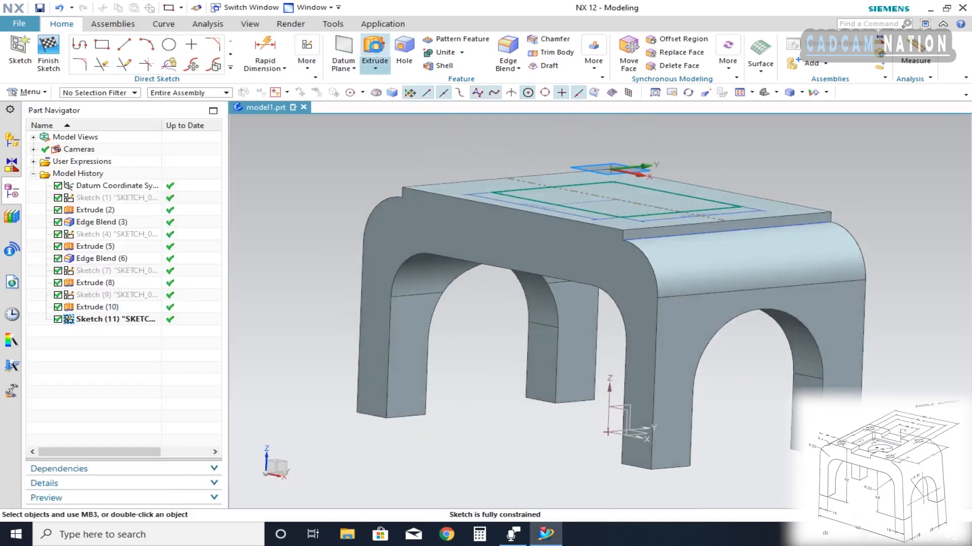
left_click(374, 51)
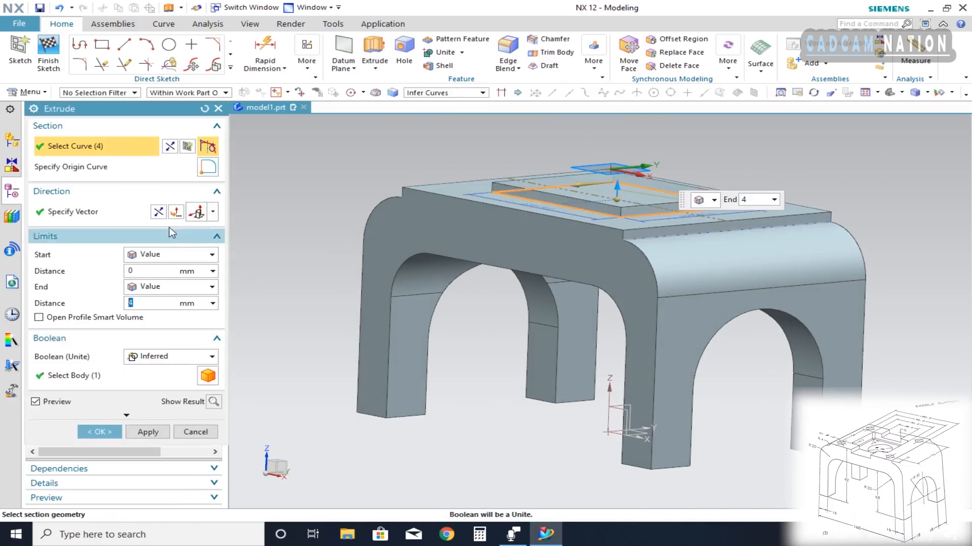
left_click(159, 212)
double_click(152, 302)
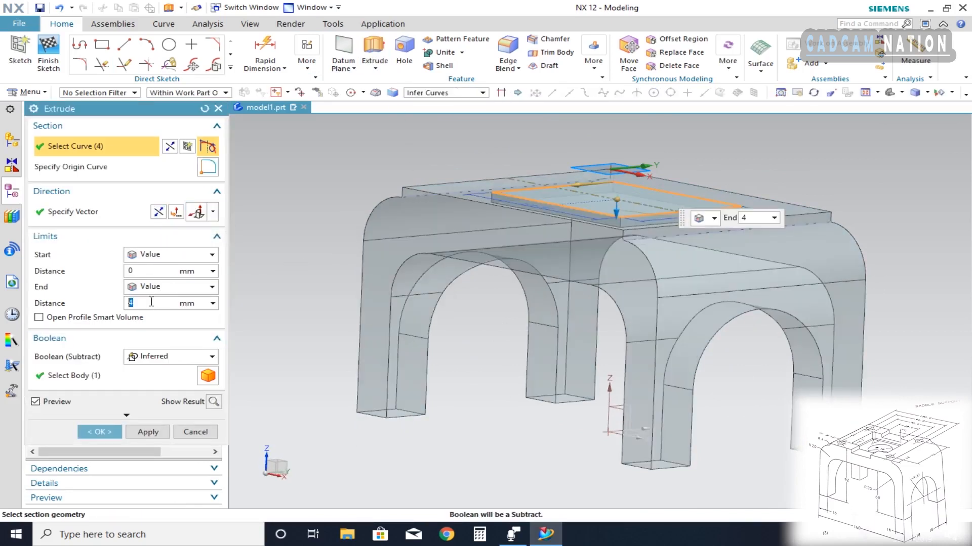
type("10")
key("Return")
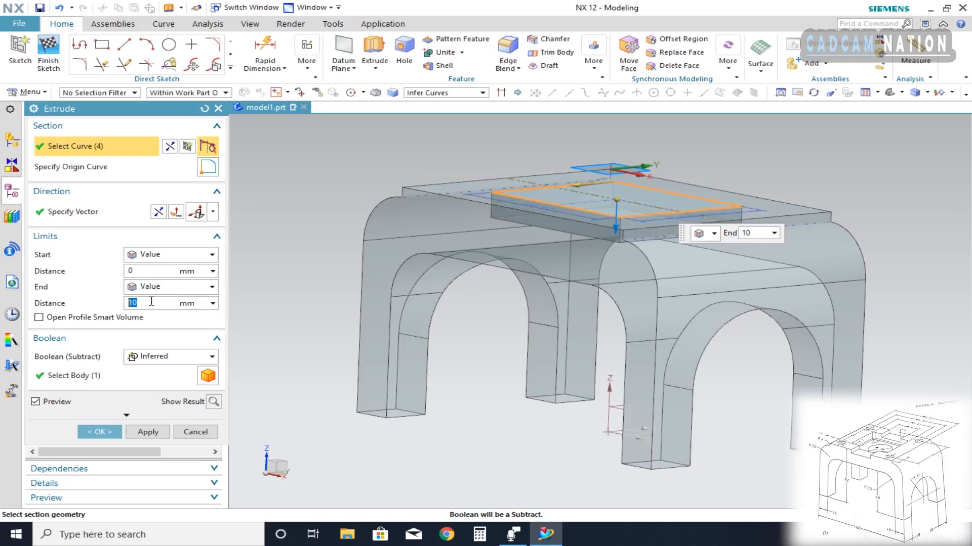
left_click(112, 431)
left_click(662, 198)
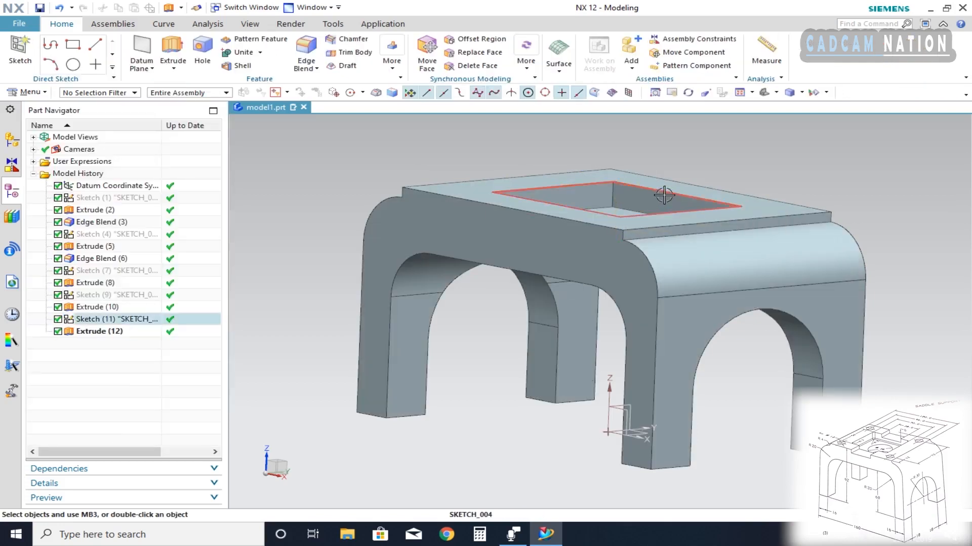
Start a new sketch on the top face of the raised pad around the pocket
mouse_move(768, 169)
middle_mouse_down()
mouse_move(661, 293)
mouse_move(682, 322)
middle_mouse_up()
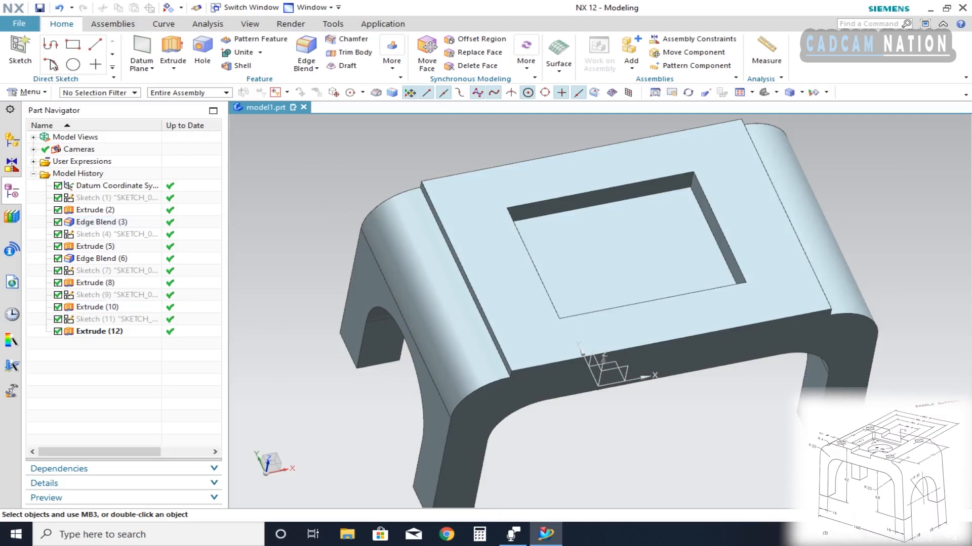
left_click(19, 48)
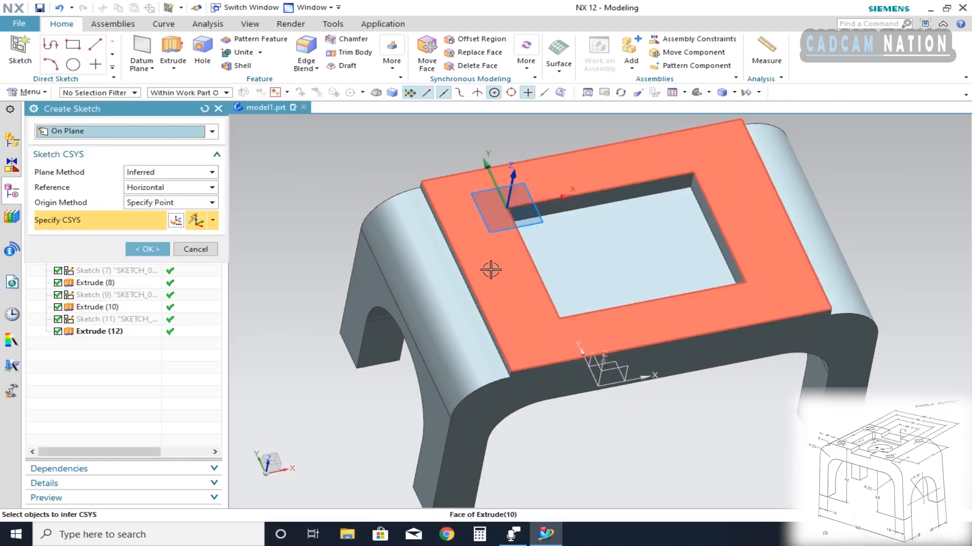
left_click(490, 270)
left_click(149, 249)
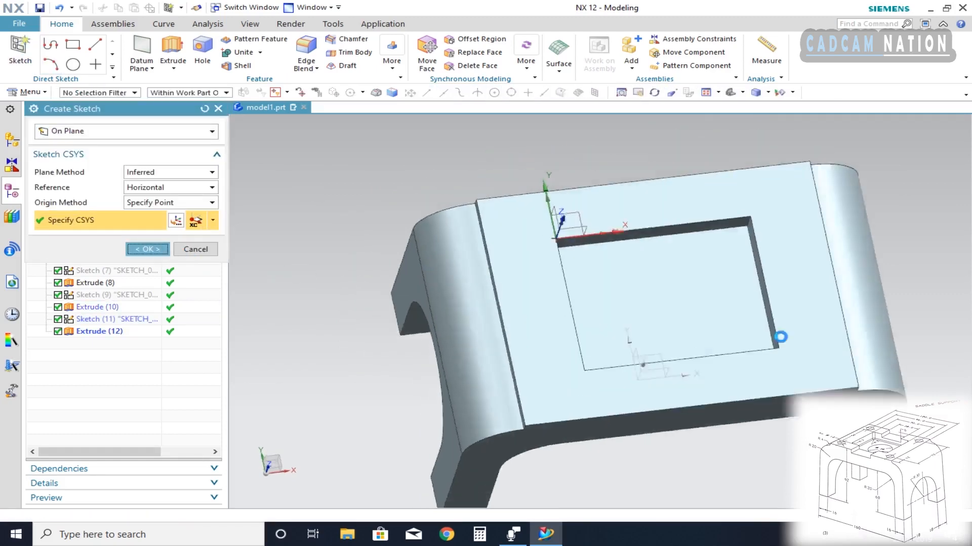
Draw a horizontal line across the pad between its two short edges and convert it to a reference line
left_click(124, 44)
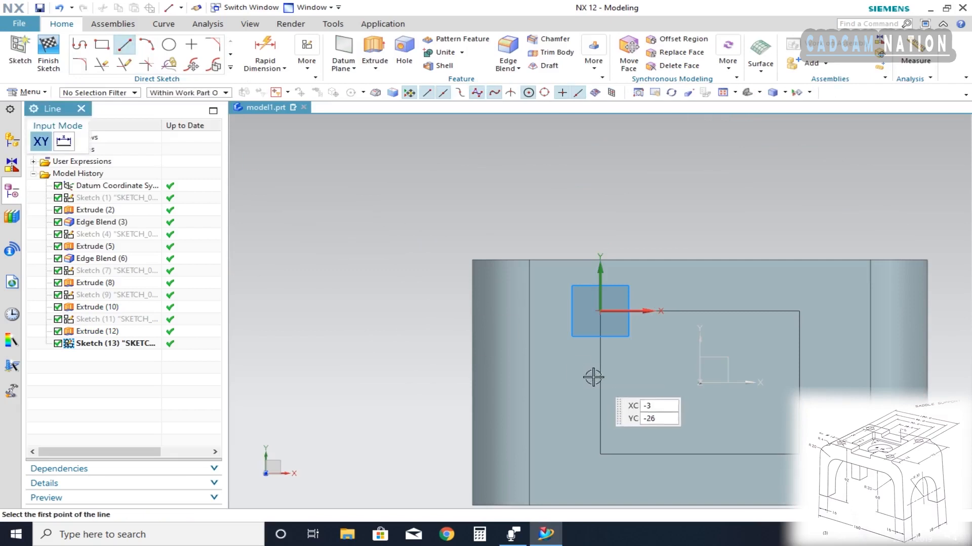
left_click(529, 394)
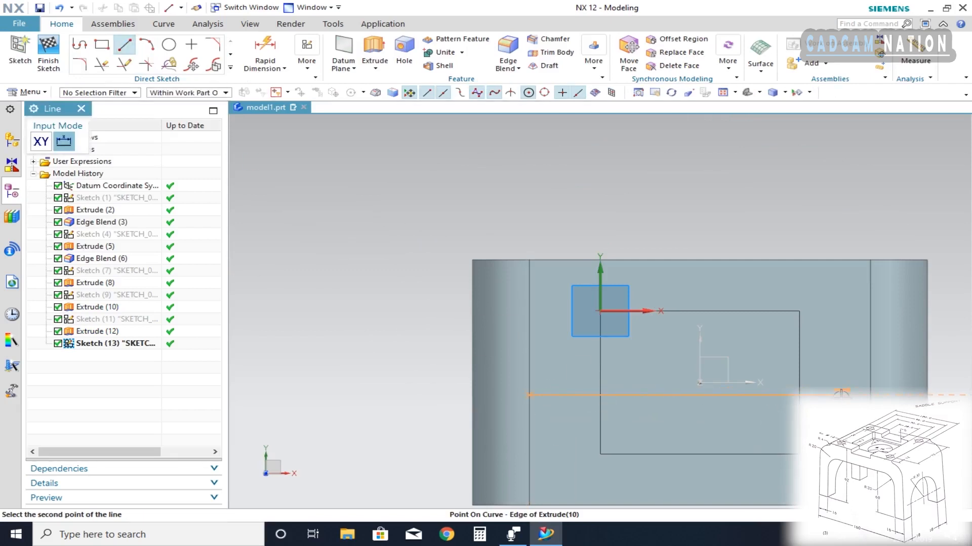
left_click(780, 396)
key("Escape")
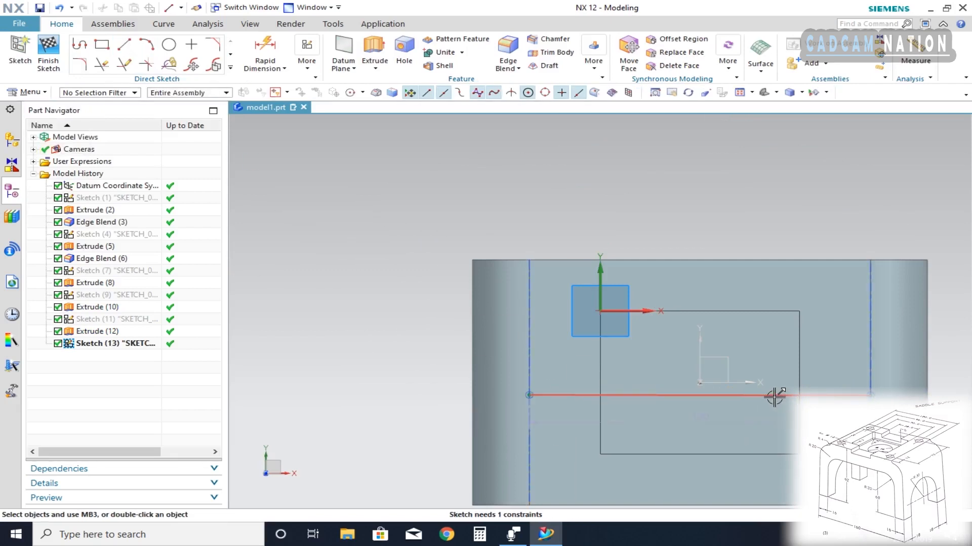
left_click(774, 396)
left_click(760, 359)
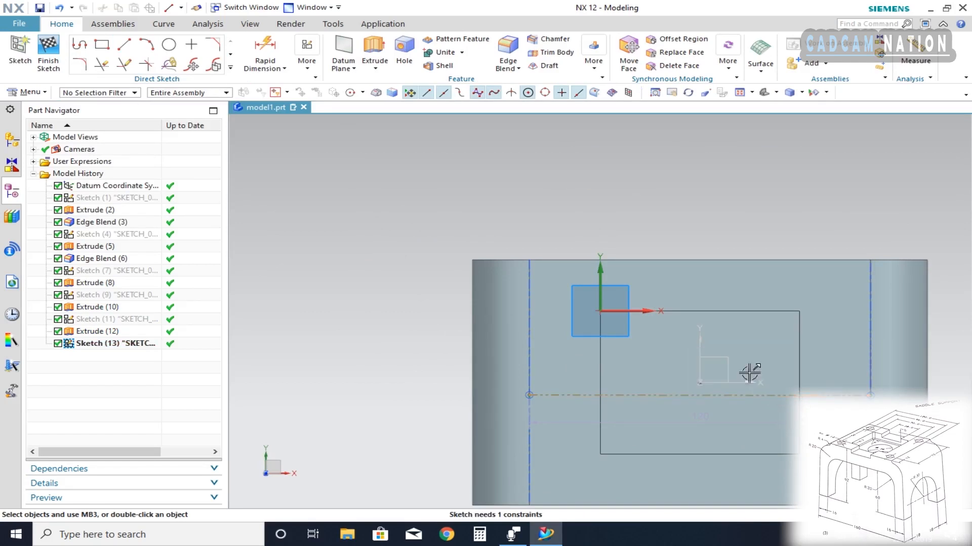
Draw a vertical line joining the midpoints of the pad's two long edges and convert it to a reference line
left_click(123, 45)
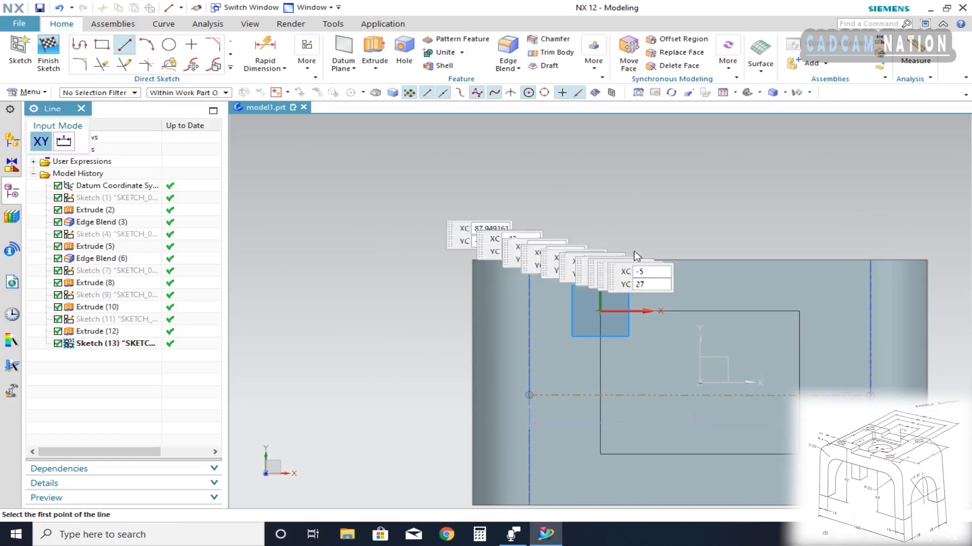
left_click(699, 260)
scroll(722, 310, "up", 2)
scroll(689, 264, "down", 3)
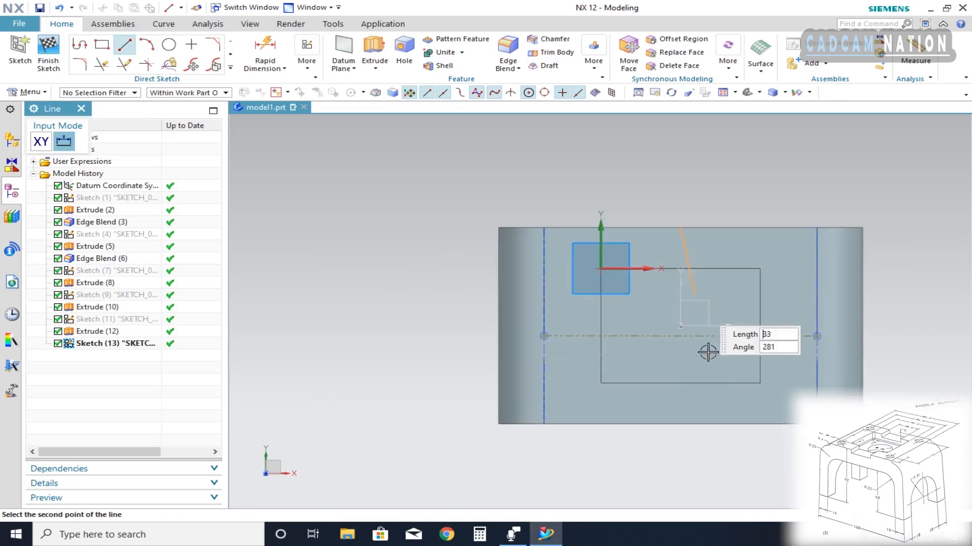
left_click(683, 423)
key("Escape")
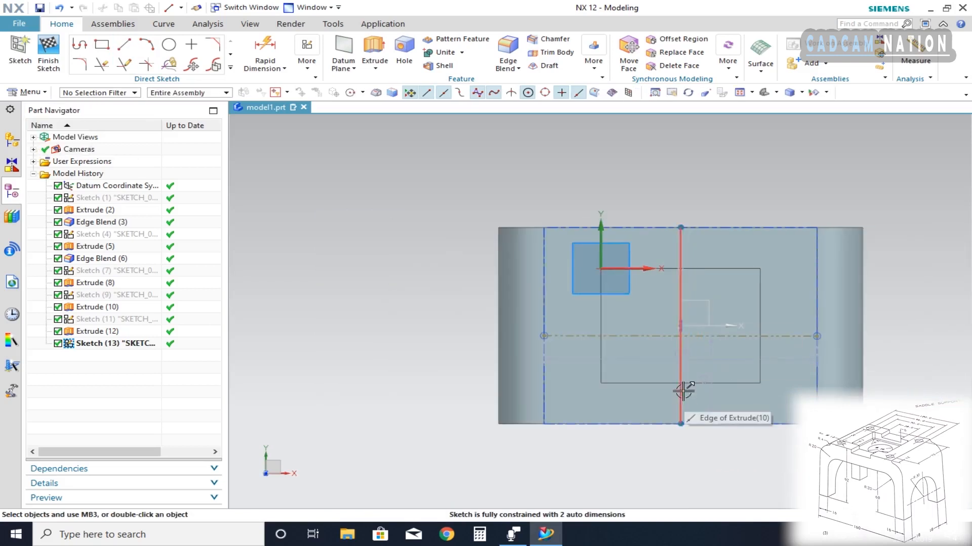
left_click(682, 392)
left_click(748, 352)
Draw four circles, one near each corner of the pad, about 11 to 14 mm in diameter
scroll(874, 337, "down", 2)
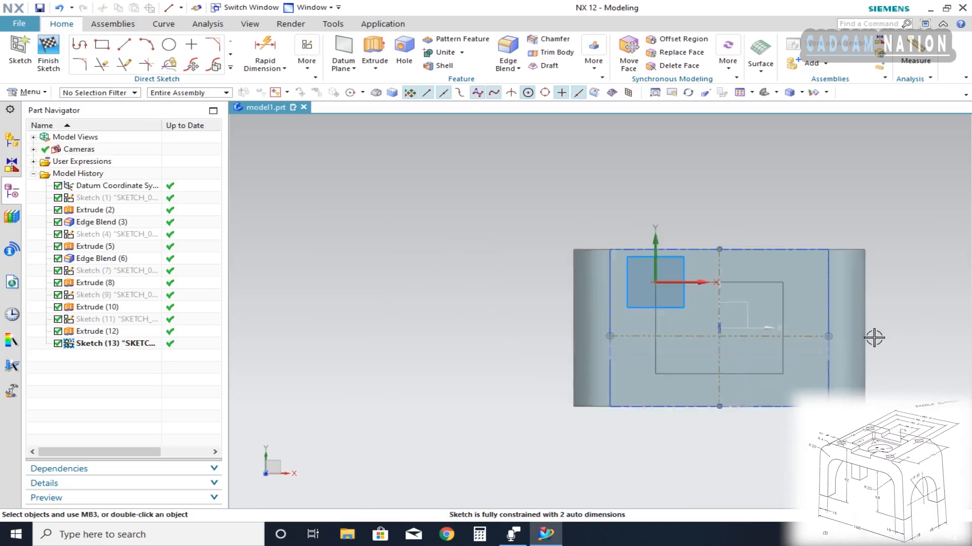
scroll(880, 340, "up", 3)
left_click(170, 46)
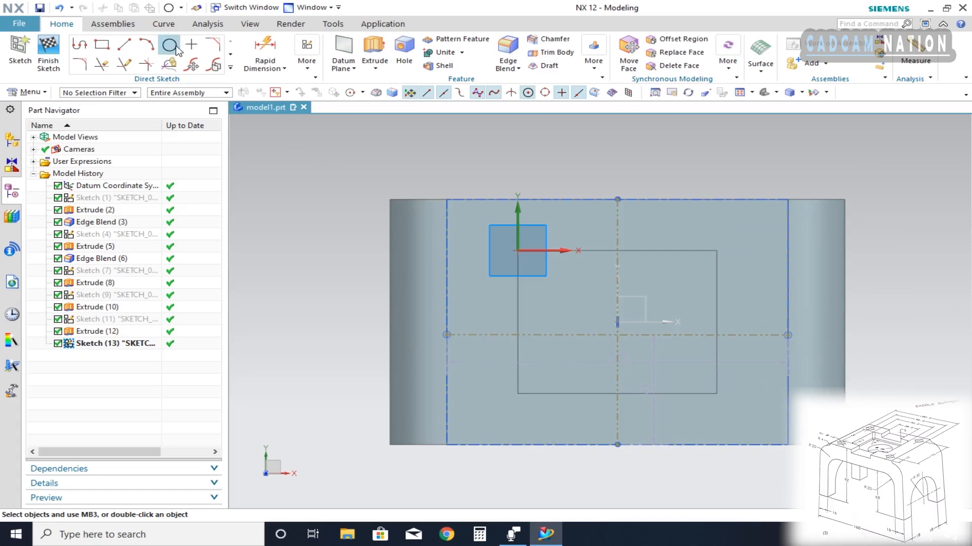
left_click(477, 227)
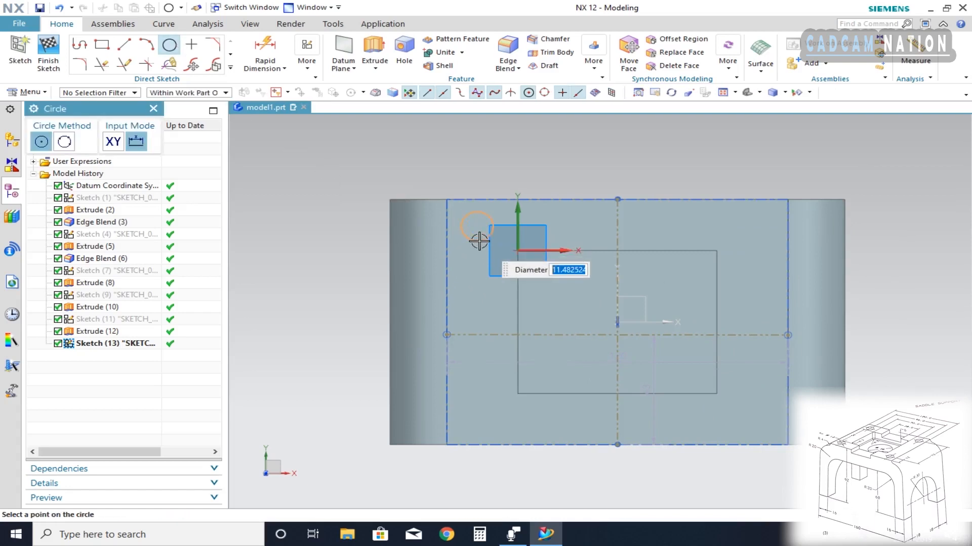
left_click(476, 243)
left_click(481, 412)
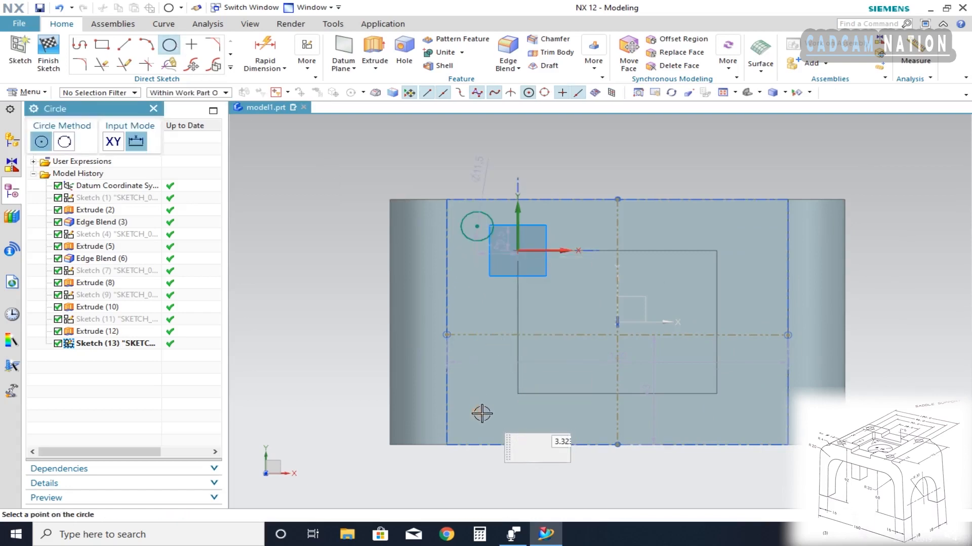
left_click(484, 423)
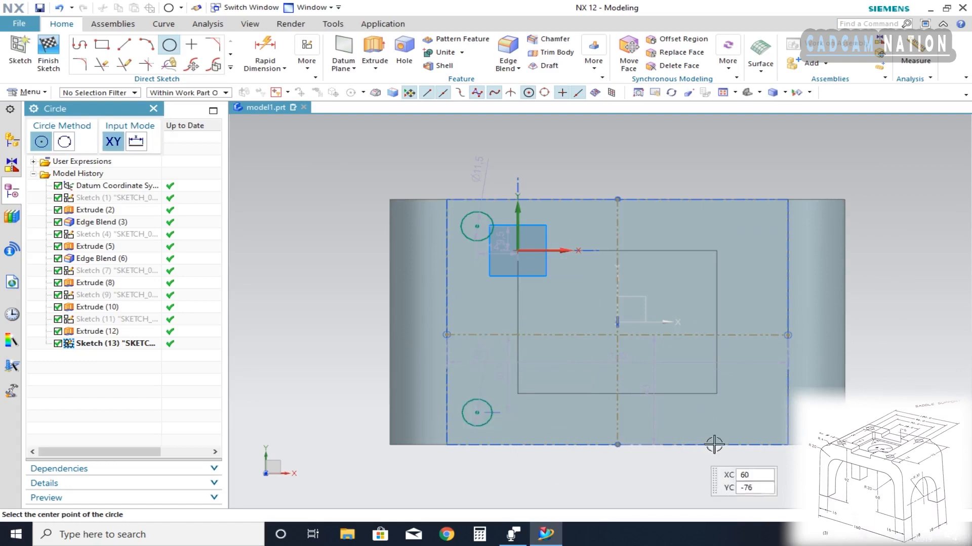
left_click(757, 418)
left_click(758, 430)
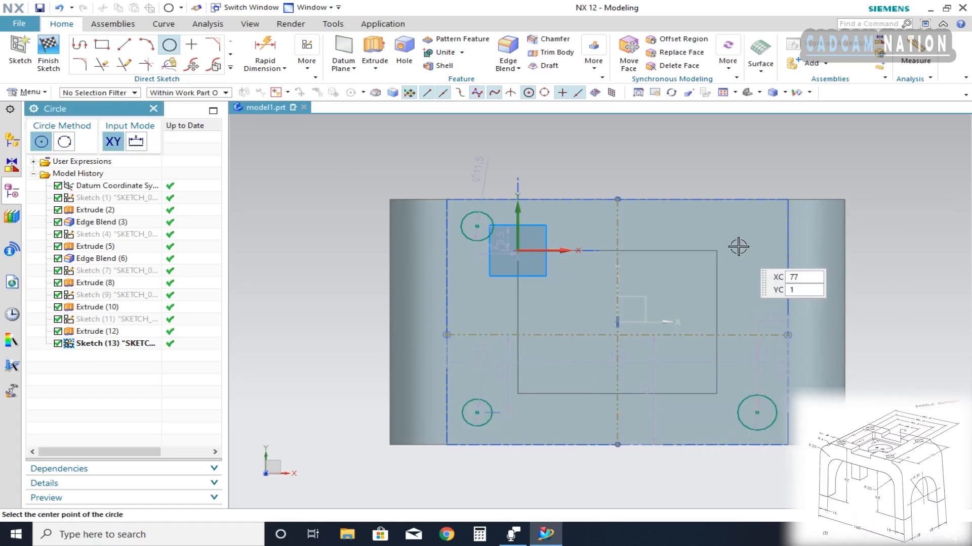
left_click(756, 227)
left_click(761, 244)
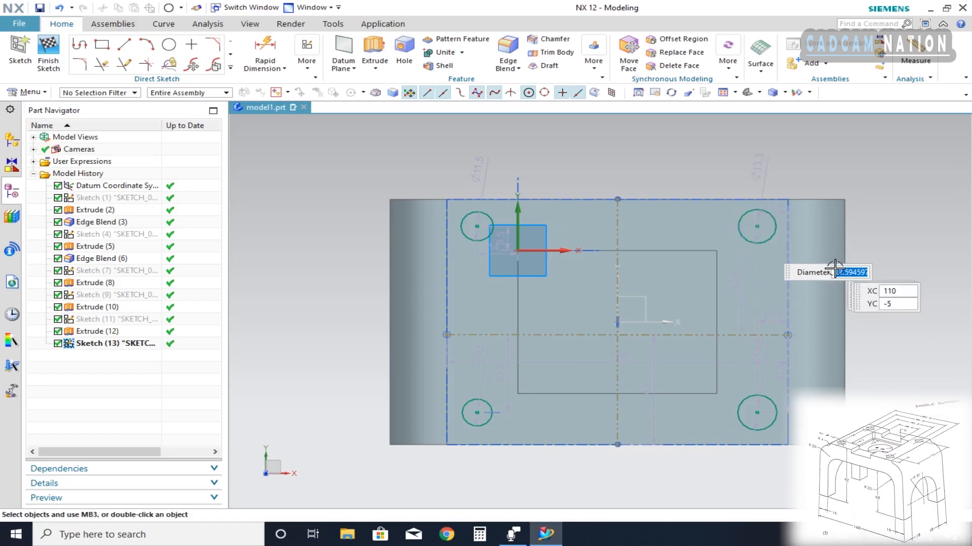
key("Escape")
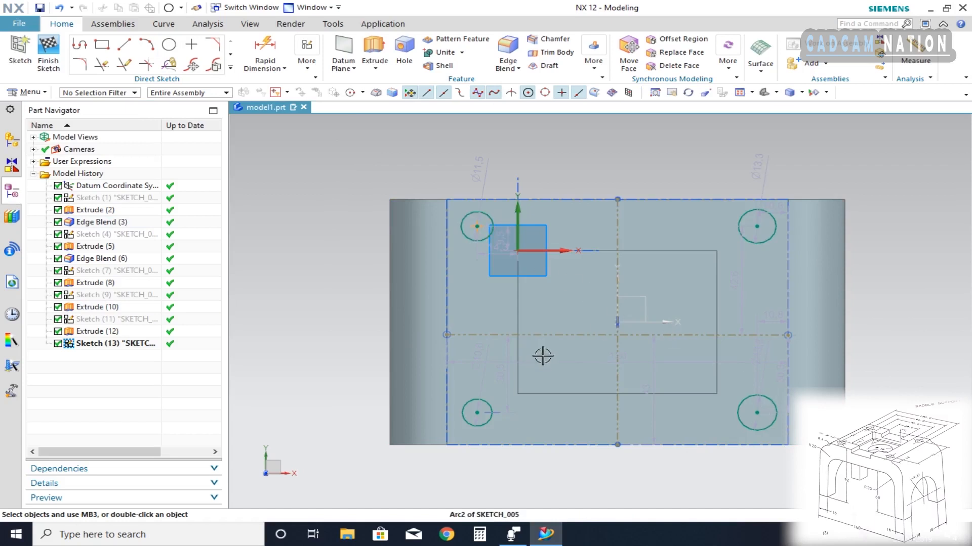
left_click(501, 381)
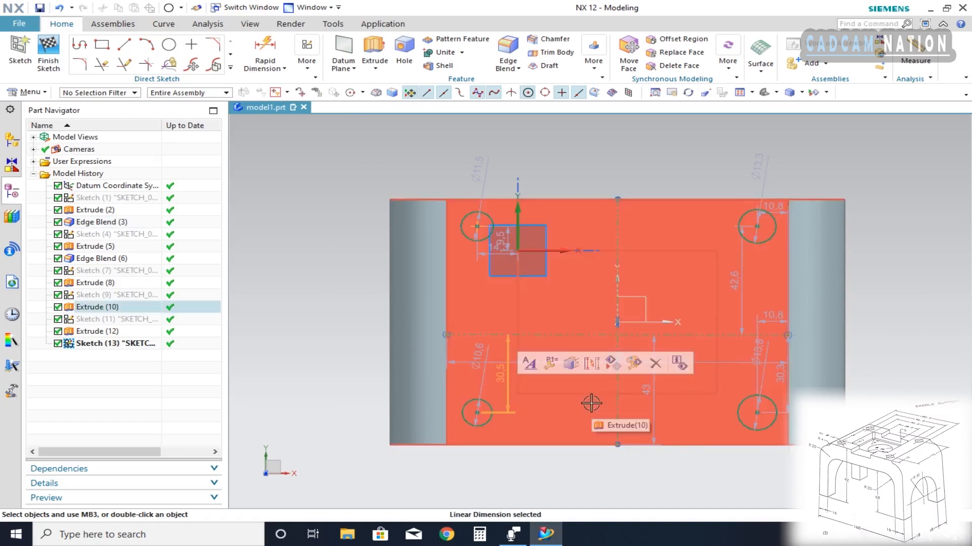
key("Delete")
left_click(480, 290)
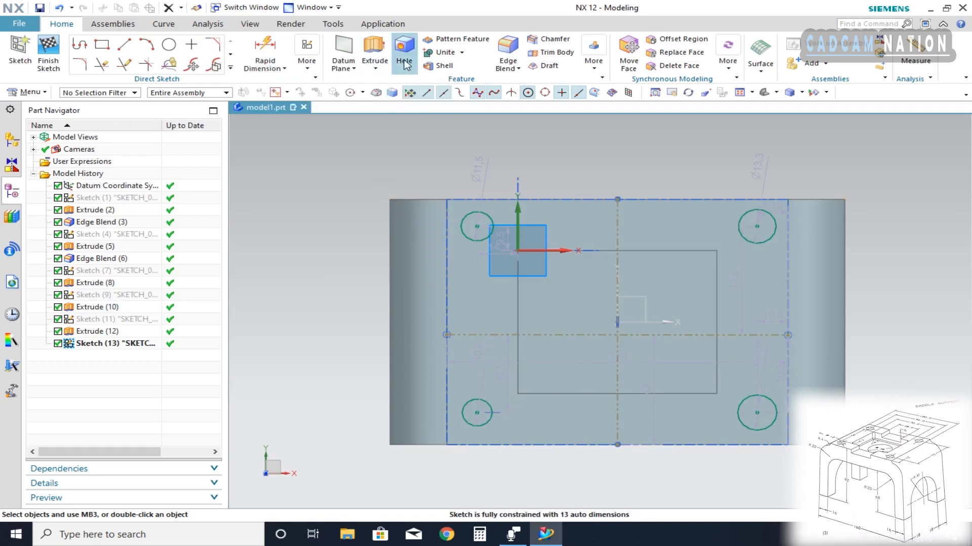
left_click(261, 48)
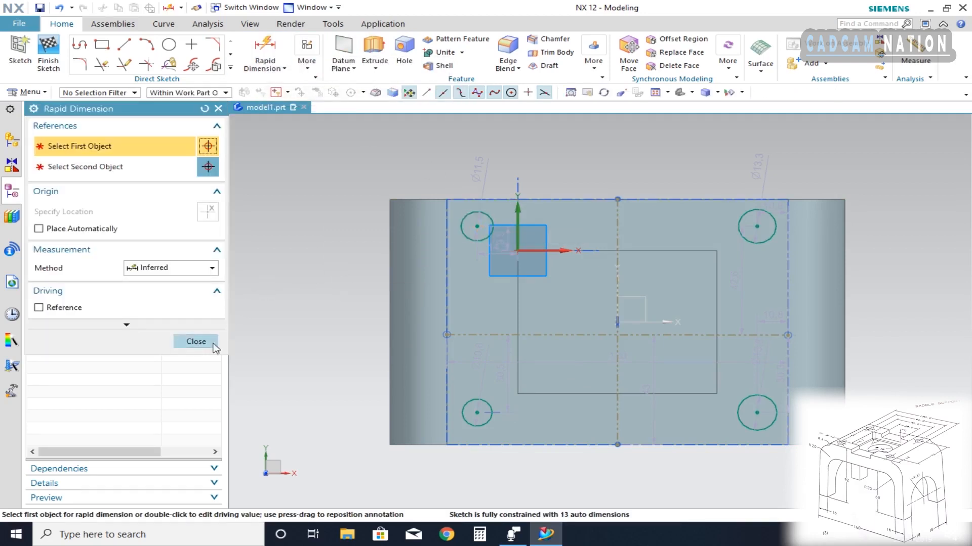
left_click(196, 341)
Make the centers of the upper and lower circle pairs symmetric about the vertical reference line
left_click(304, 73)
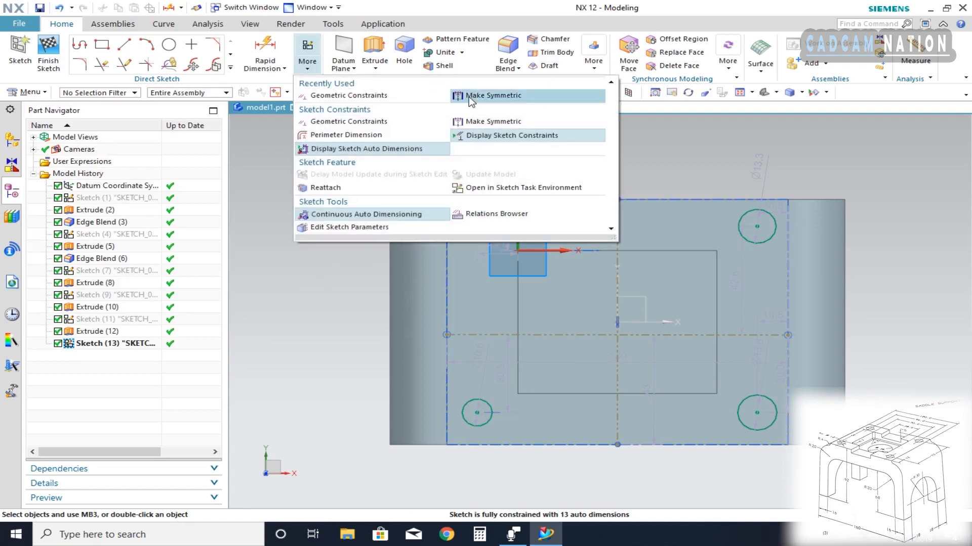
left_click(494, 94)
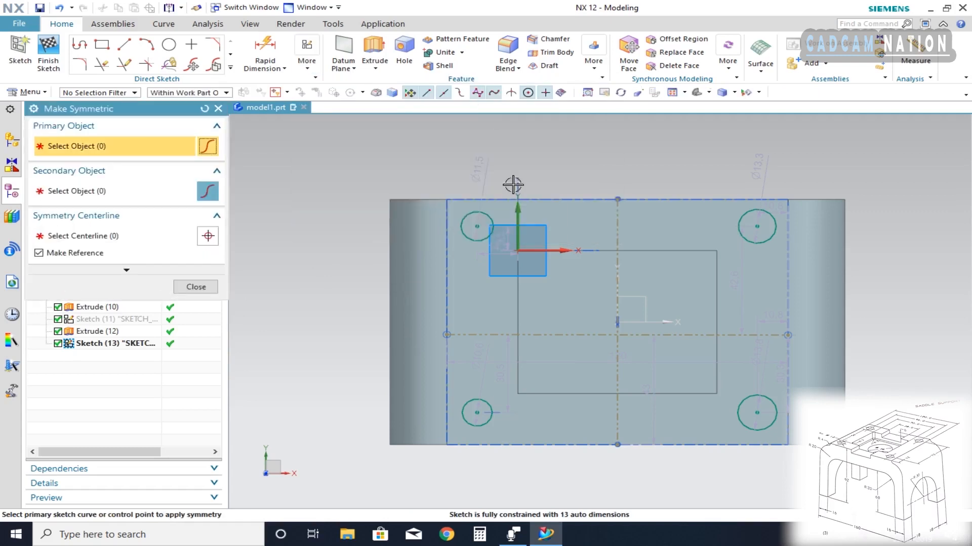
left_click(475, 228)
left_click(758, 229)
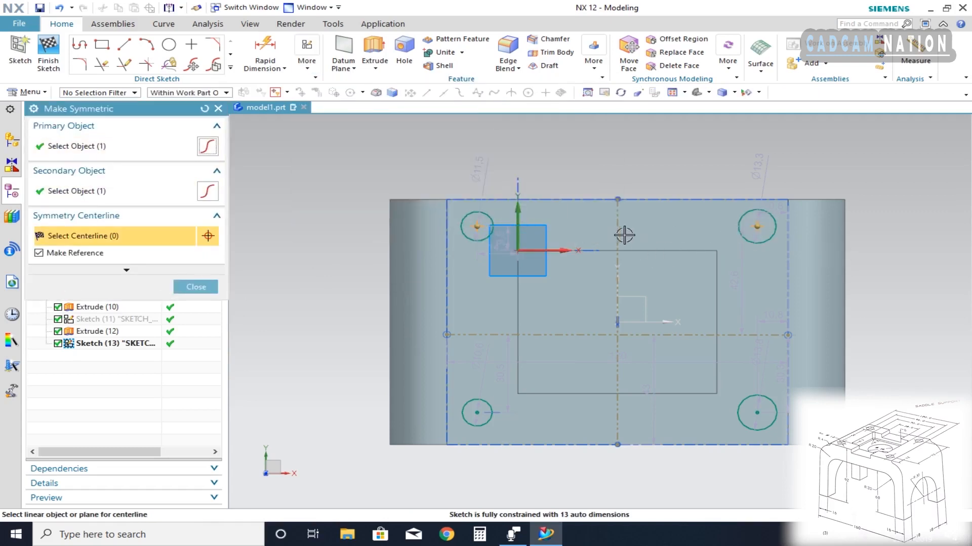
left_click(617, 230)
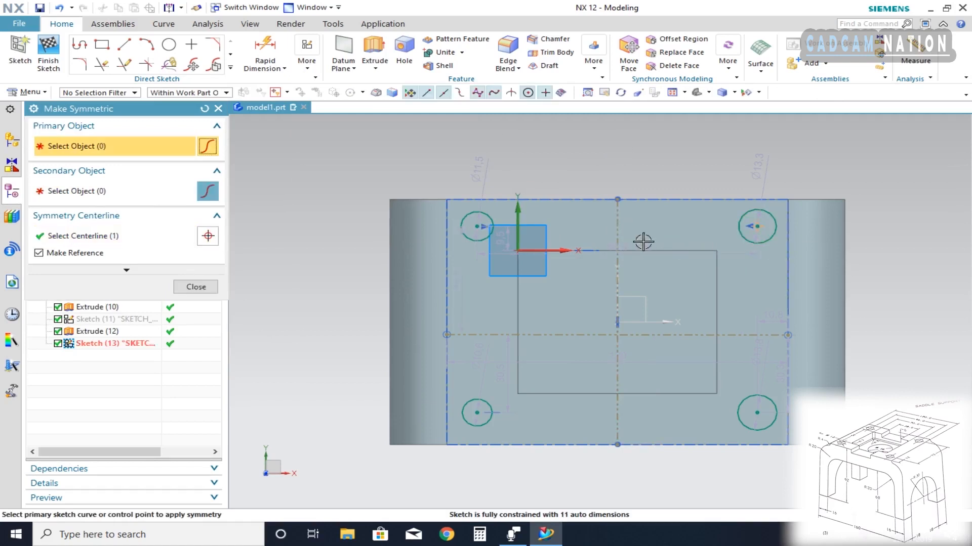
left_click(477, 413)
left_click(757, 414)
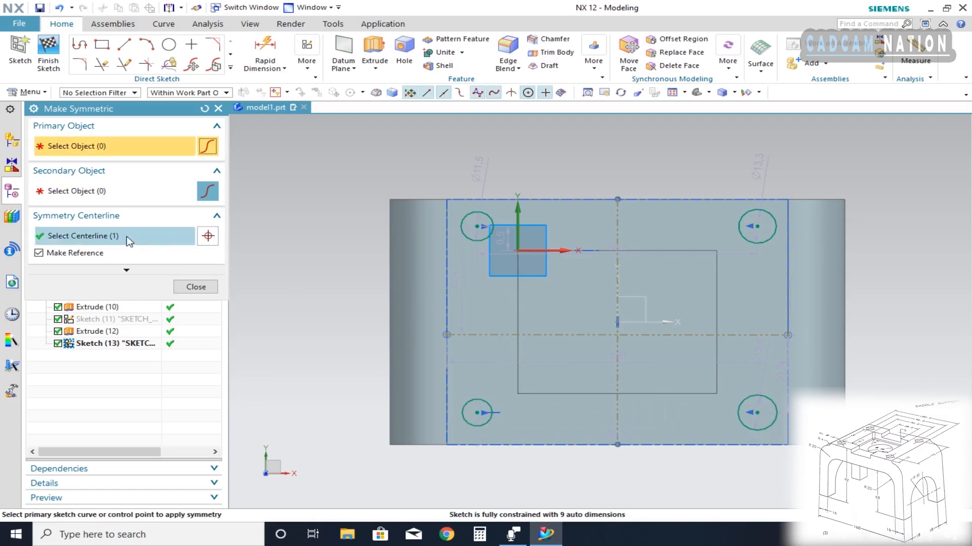
Make the centers of the left and right circle pairs symmetric about the horizontal reference line
left_click(207, 237)
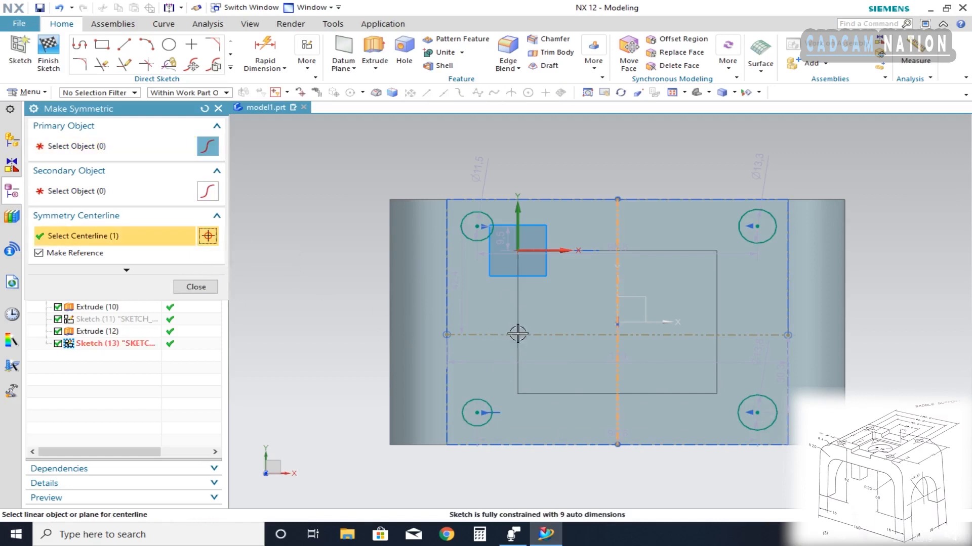
left_click(545, 334)
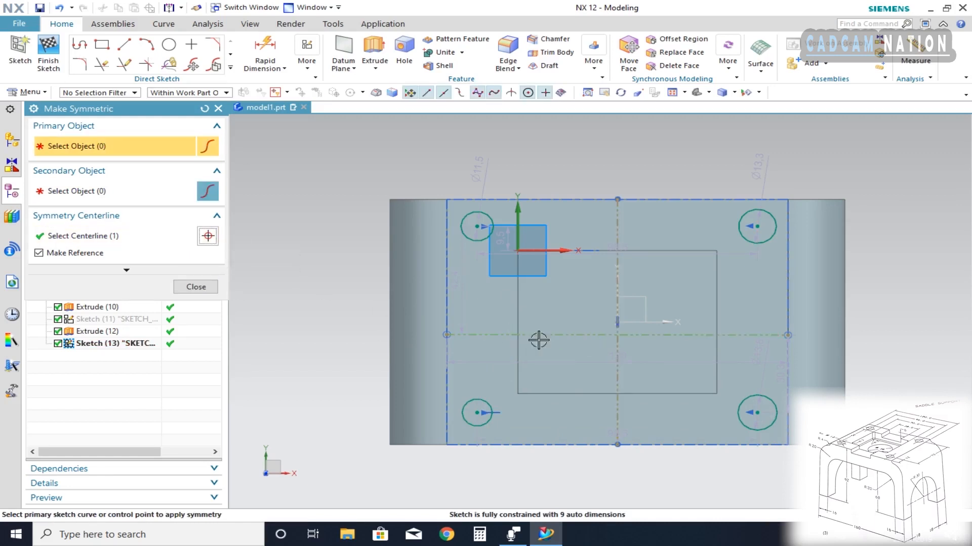
left_click(477, 228)
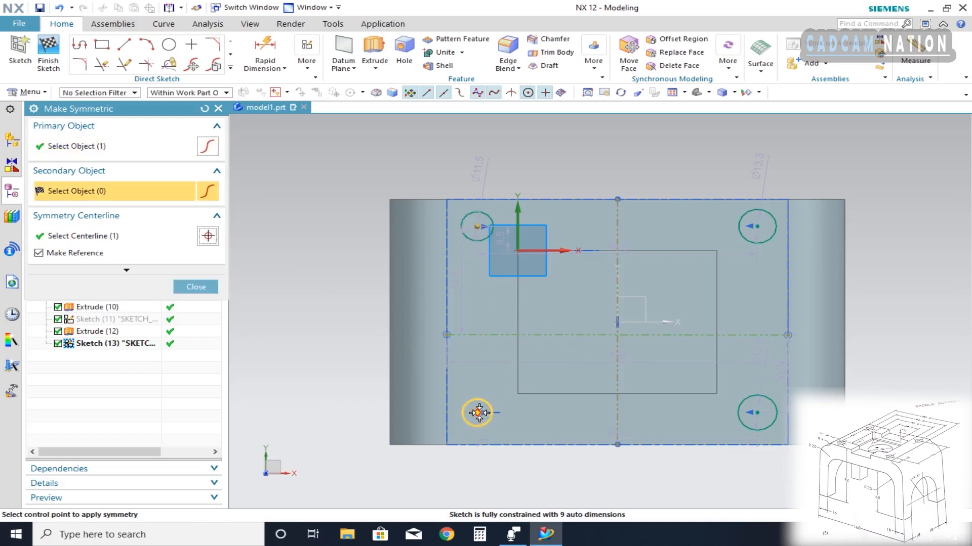
left_click(478, 413)
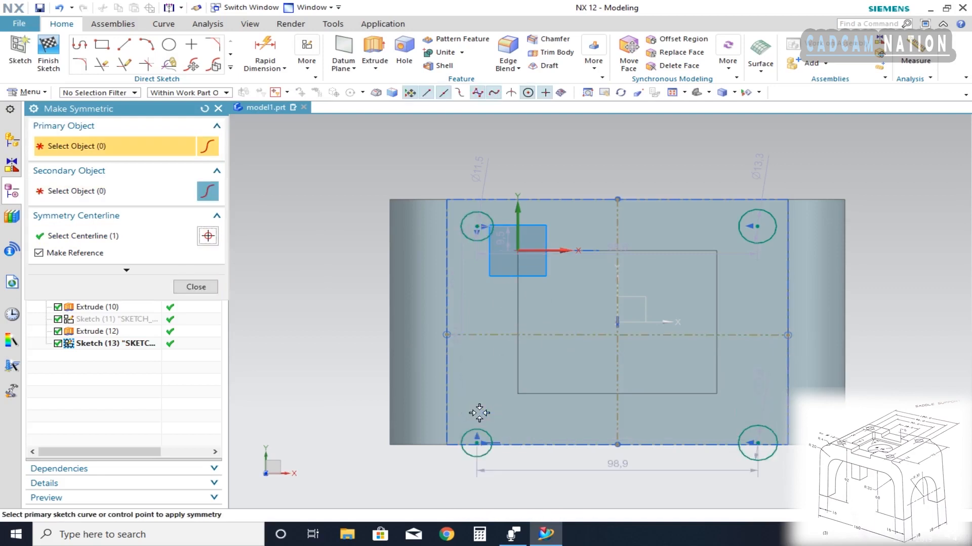
left_click(761, 234)
left_click(759, 443)
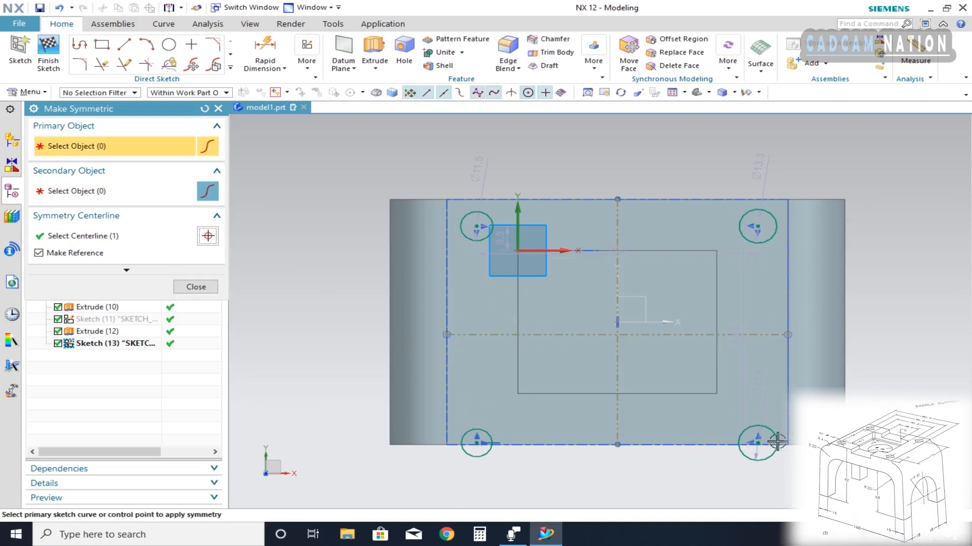
key("Escape")
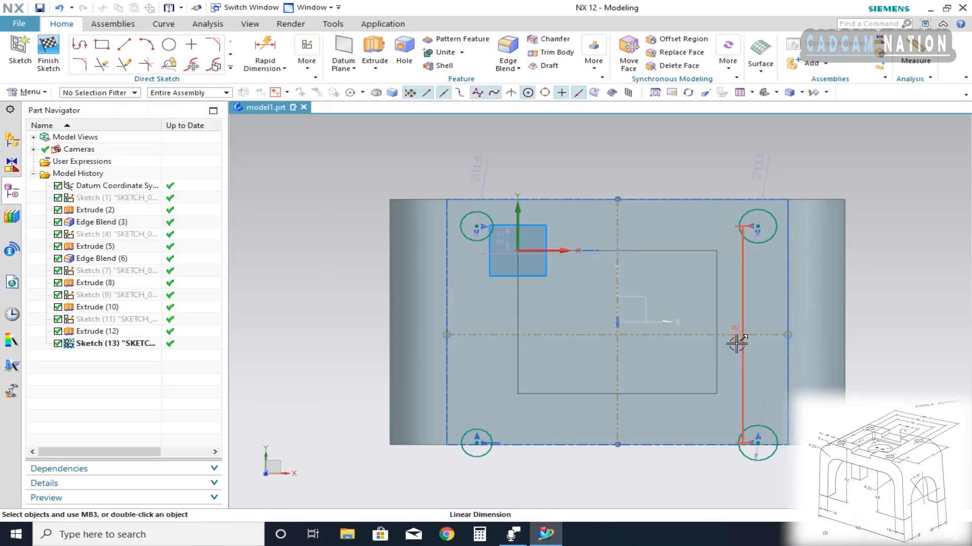
Set the vertical spacing between the corner circle centers to 72 mm and the horizontal spacing to 96 mm
double_click(736, 343)
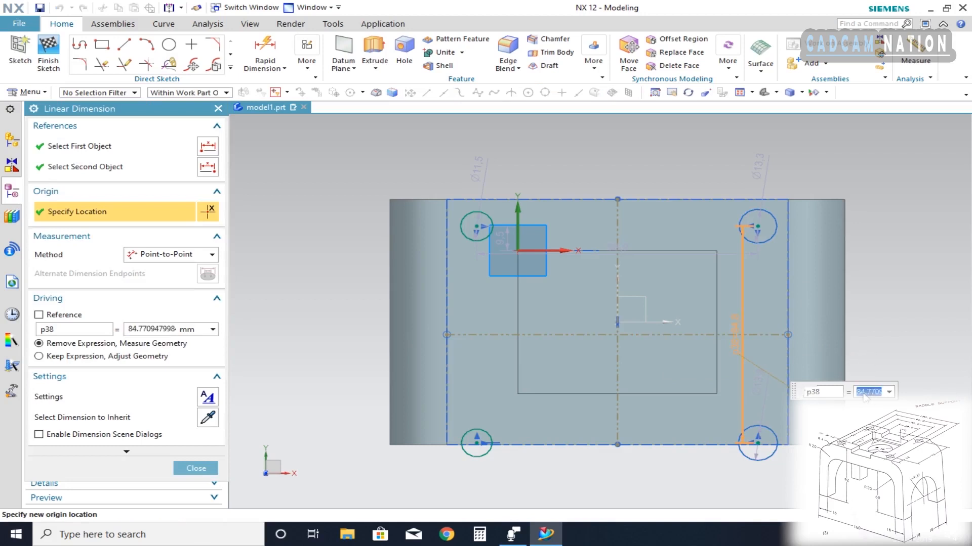
key("Return")
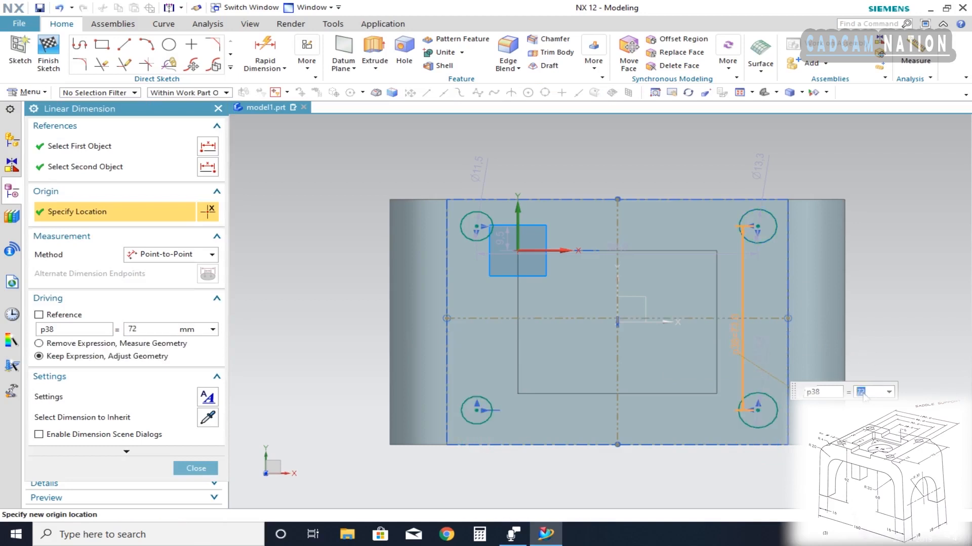
left_click(625, 248)
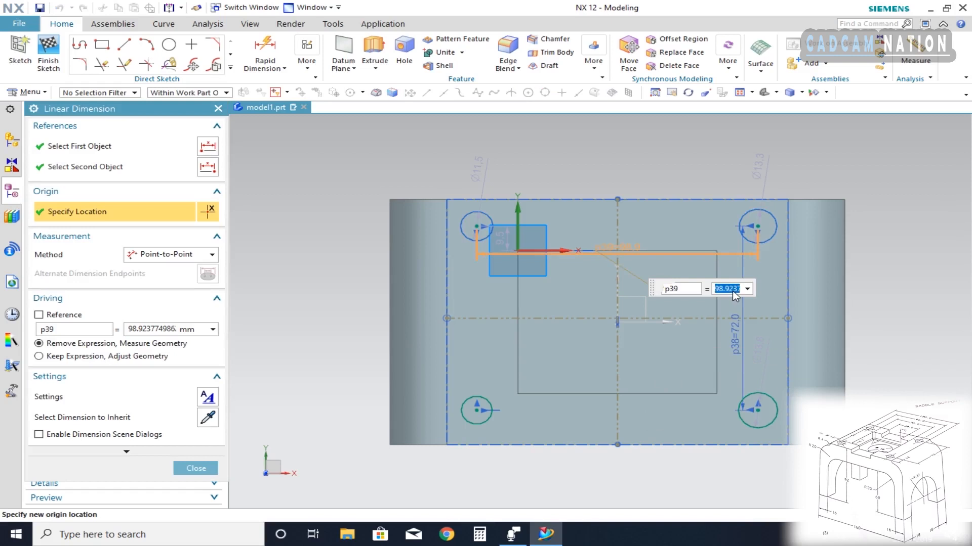
key("Return")
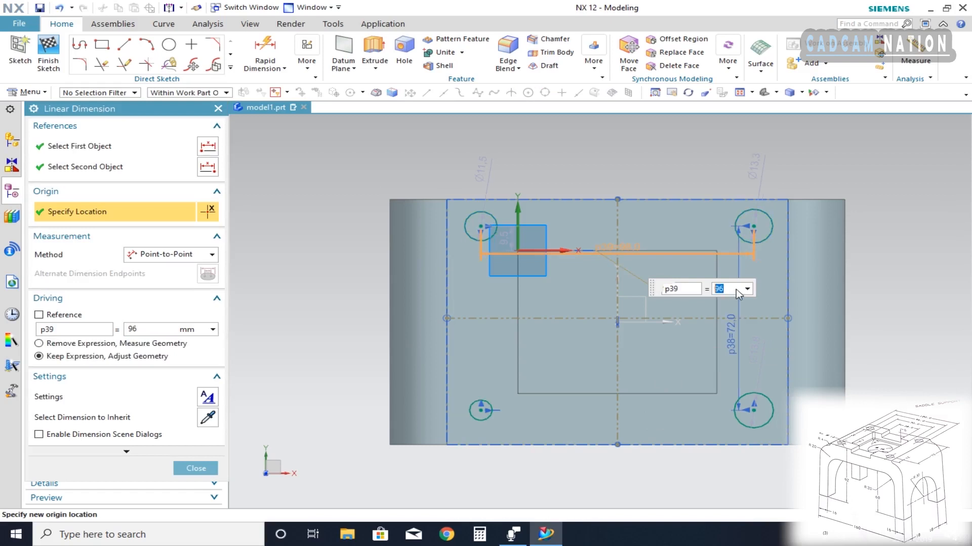
Set the diameter of each of the four corner circles to 12 mm
left_click(482, 166)
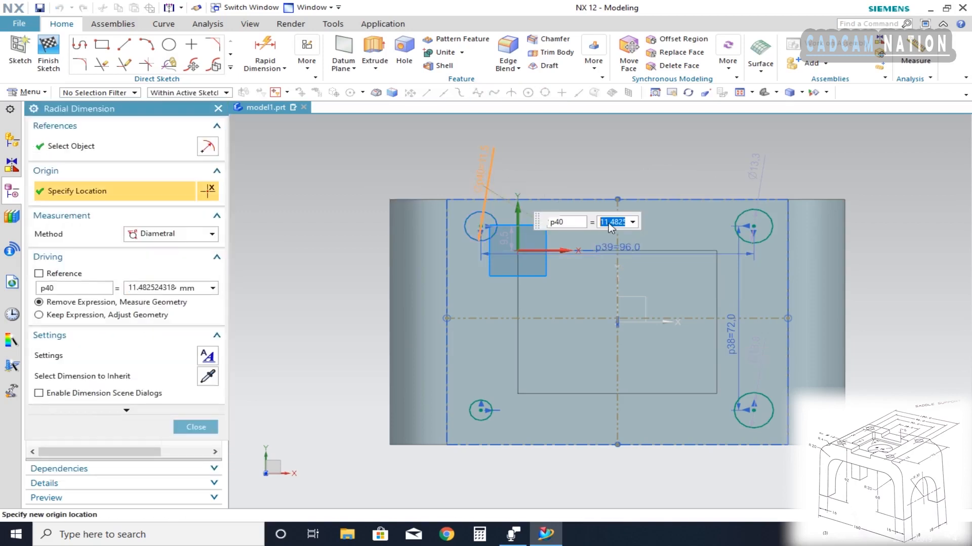
type("12")
key("Return")
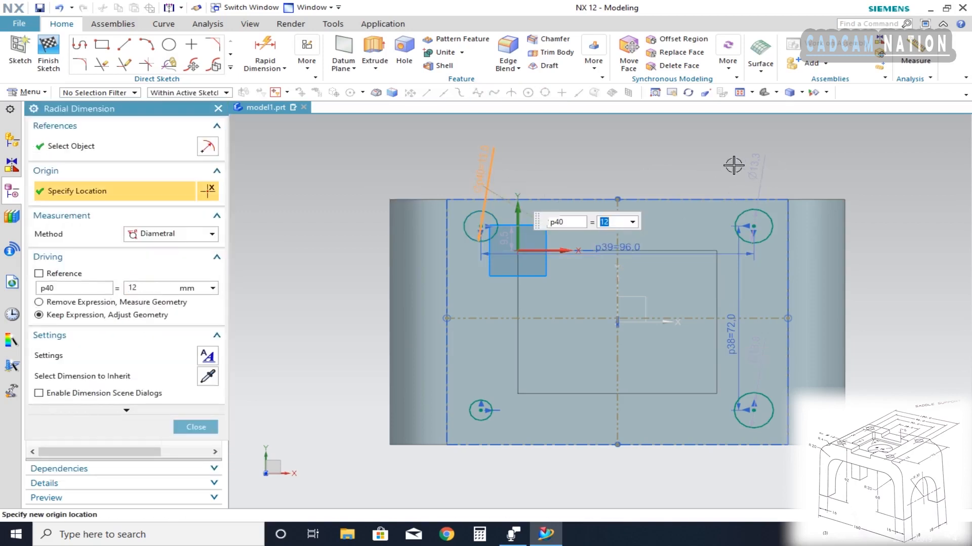
left_click(752, 162)
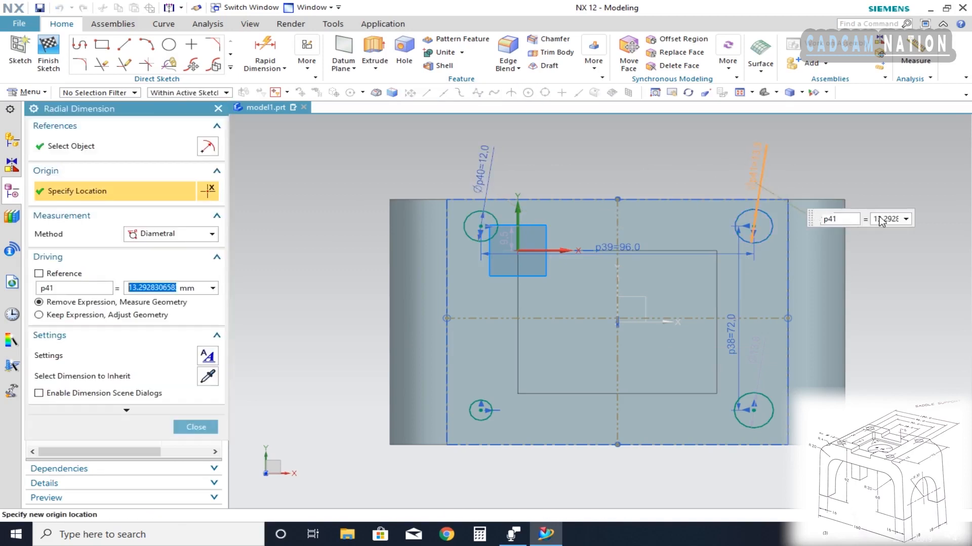
key("Return")
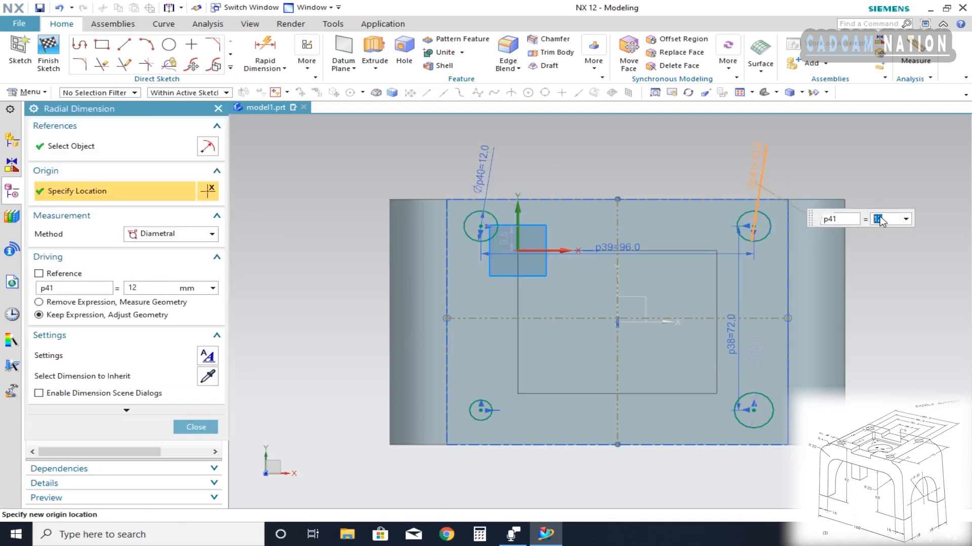
left_click(758, 344)
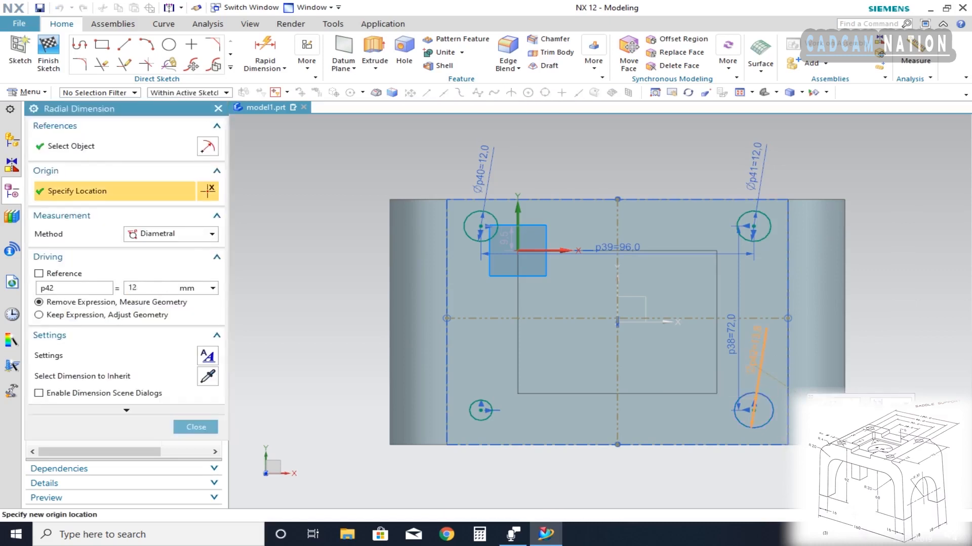
key("Return")
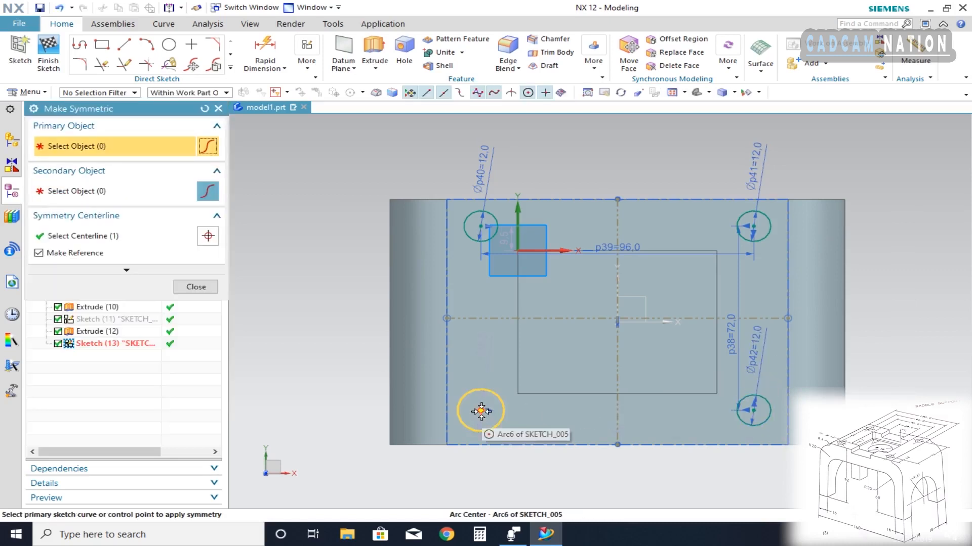
key("Escape")
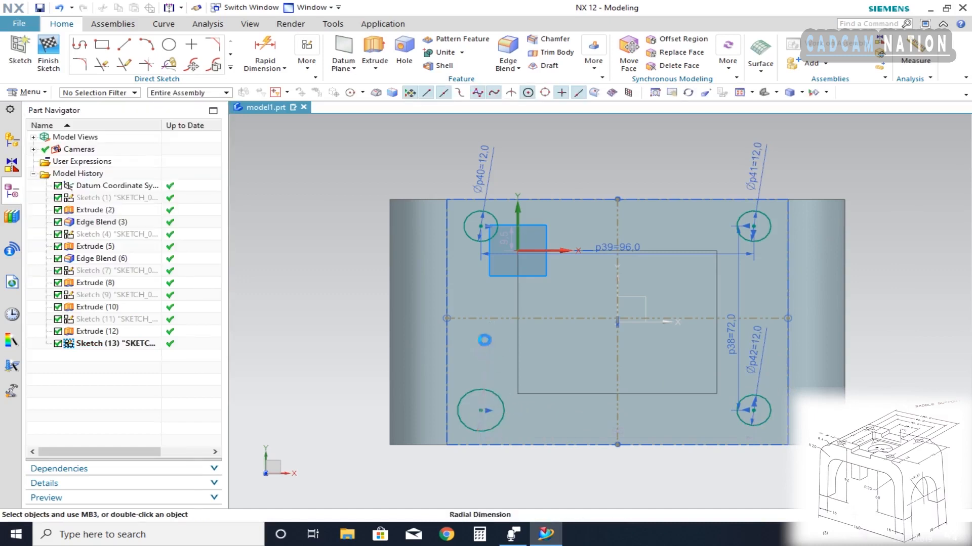
double_click(481, 338)
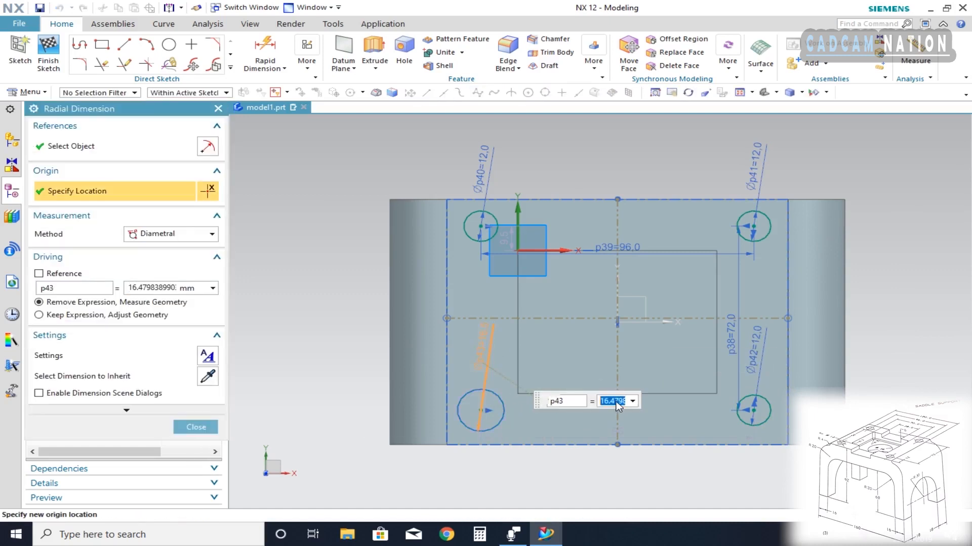
type("12")
key("Return")
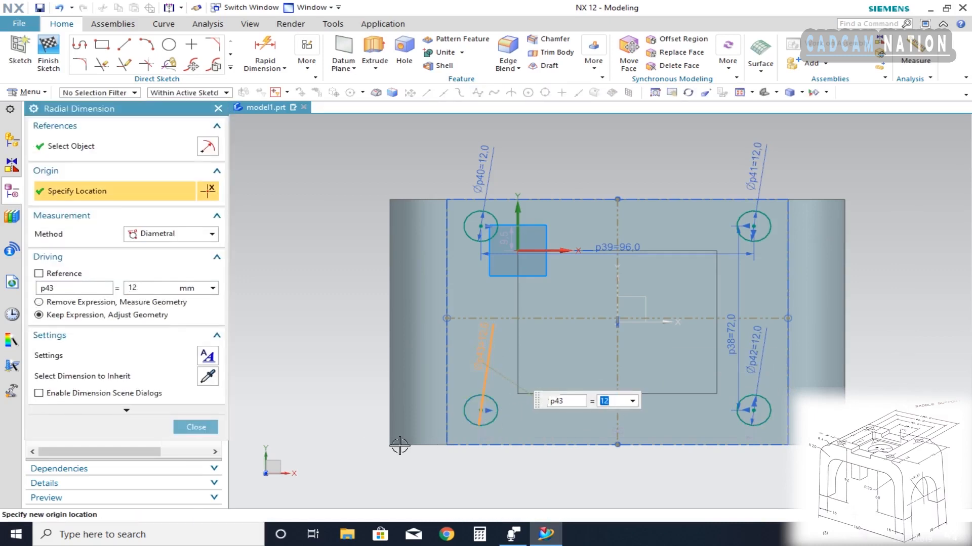
left_click(212, 429)
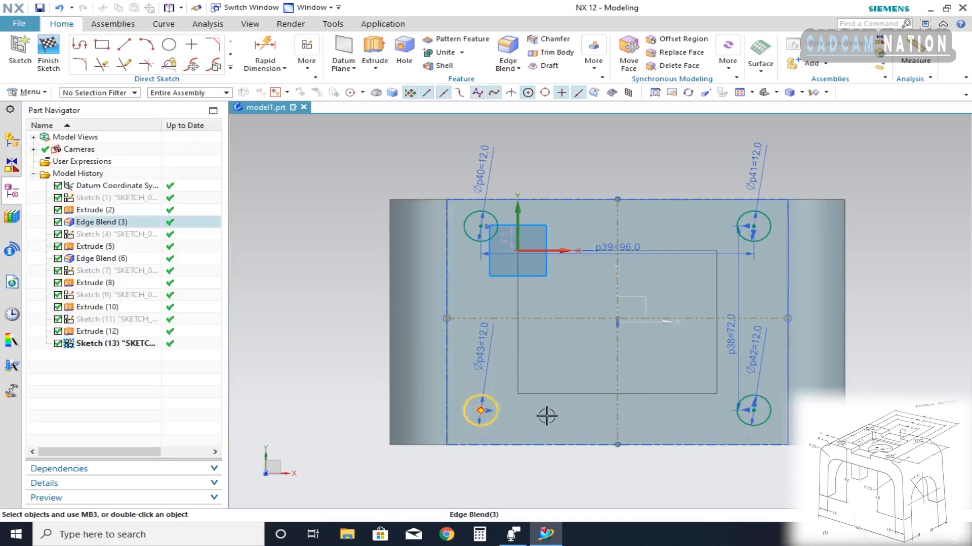
Make the lower-left and upper-left circle centers symmetric about the horizontal reference line
left_click(307, 56)
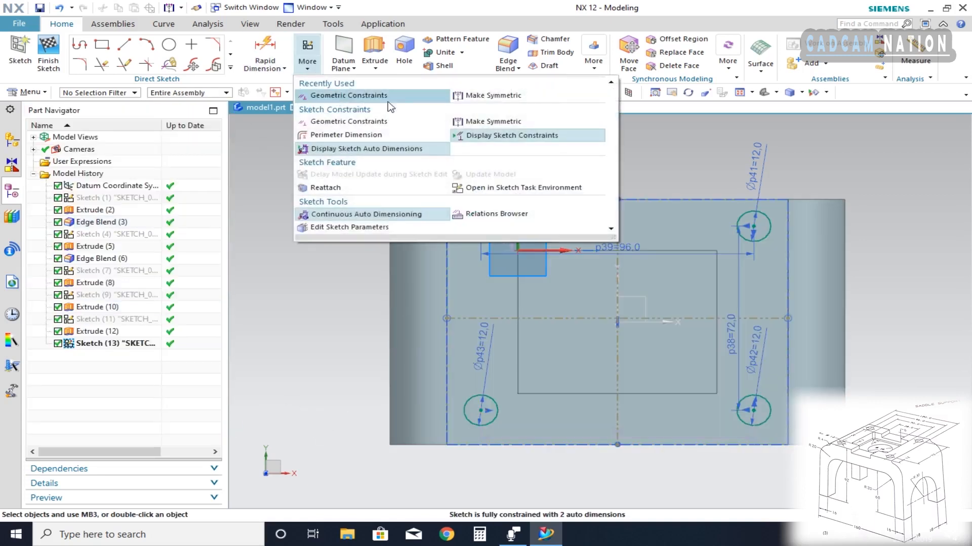
left_click(491, 98)
left_click(485, 418)
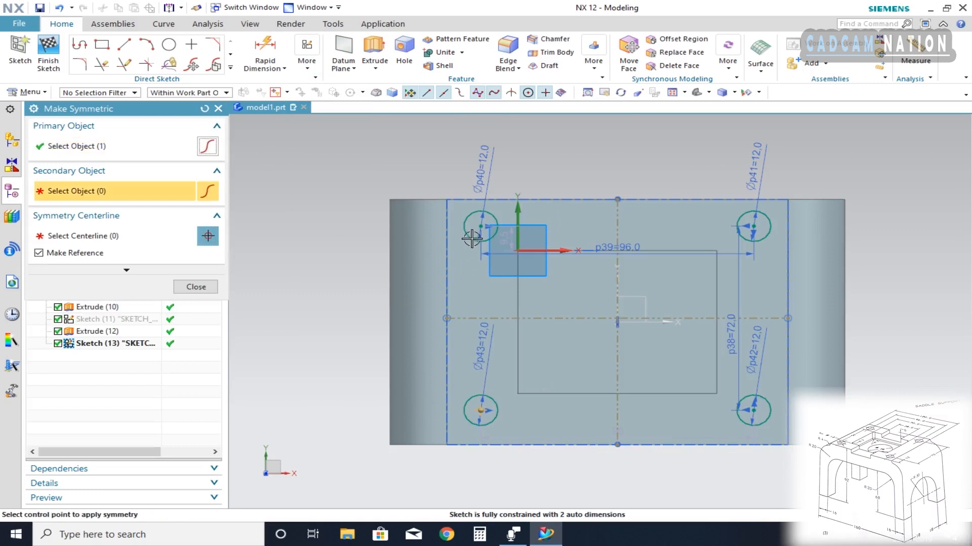
left_click(481, 225)
left_click(503, 318)
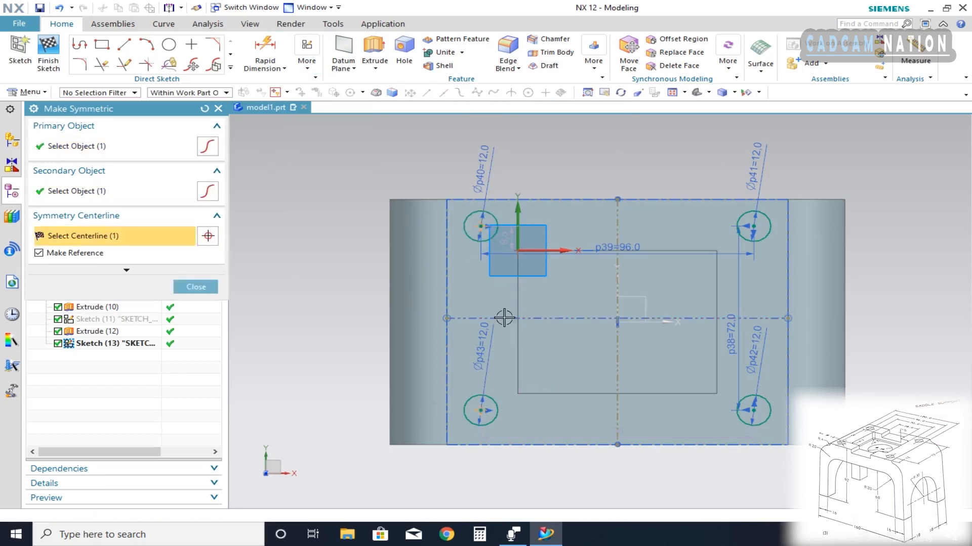
middle_click(571, 385)
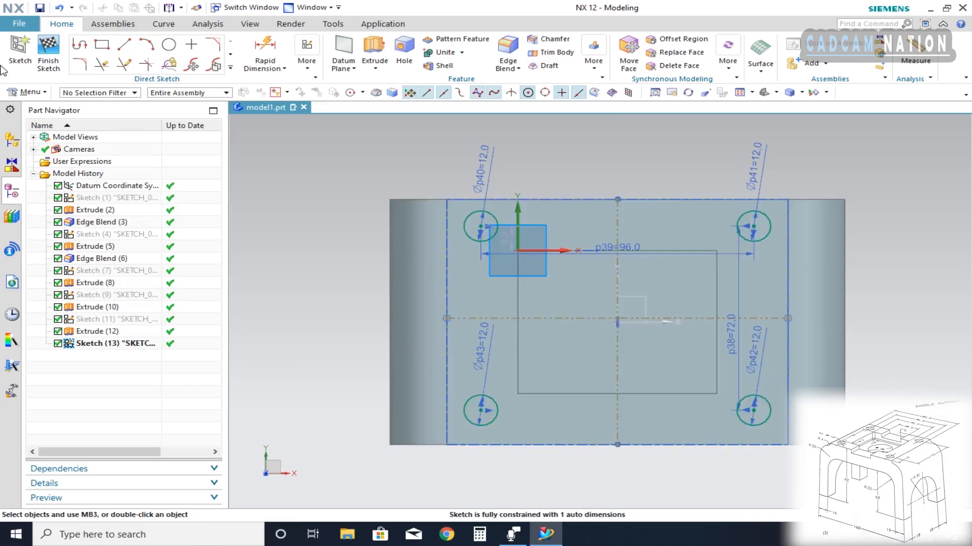
Extrude the four circles downward from 0 mm with the Until Next end limit, subtracting them from the body as corner holes
left_click(375, 53)
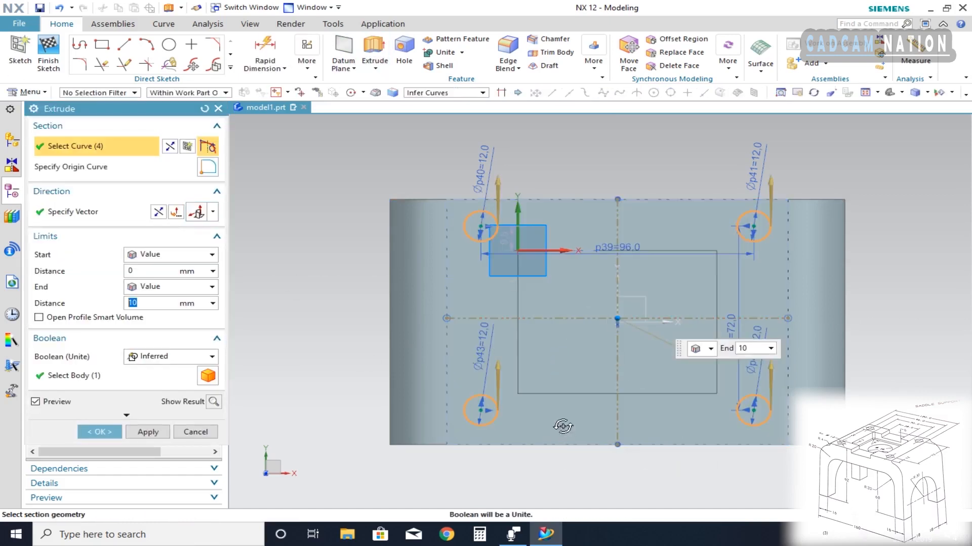
mouse_move(560, 425)
middle_mouse_down()
mouse_move(576, 377)
mouse_move(562, 386)
middle_mouse_up()
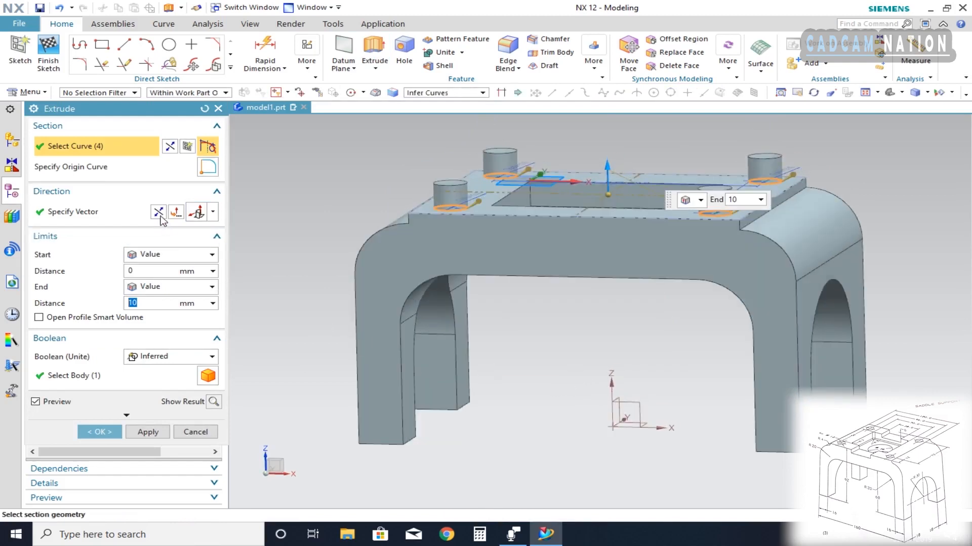
left_click(158, 212)
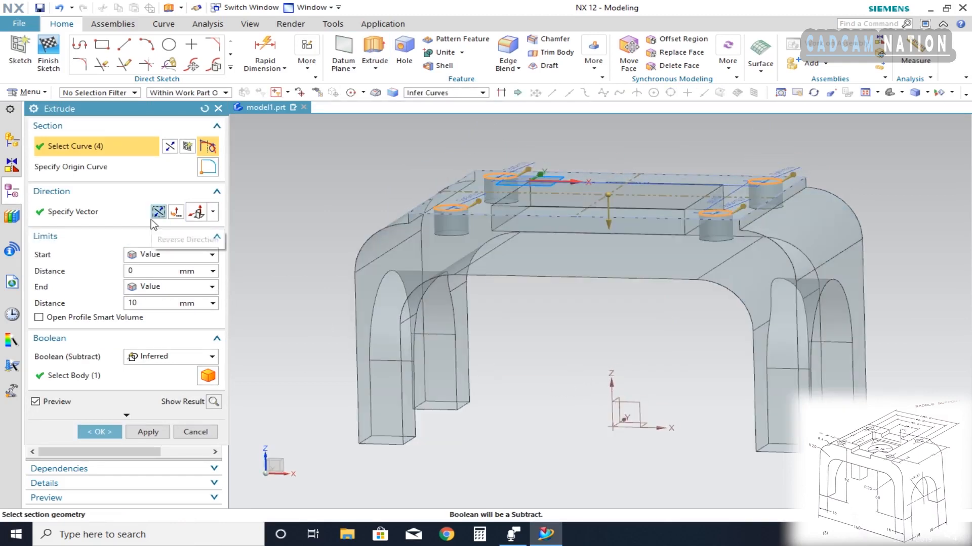
left_click(168, 286)
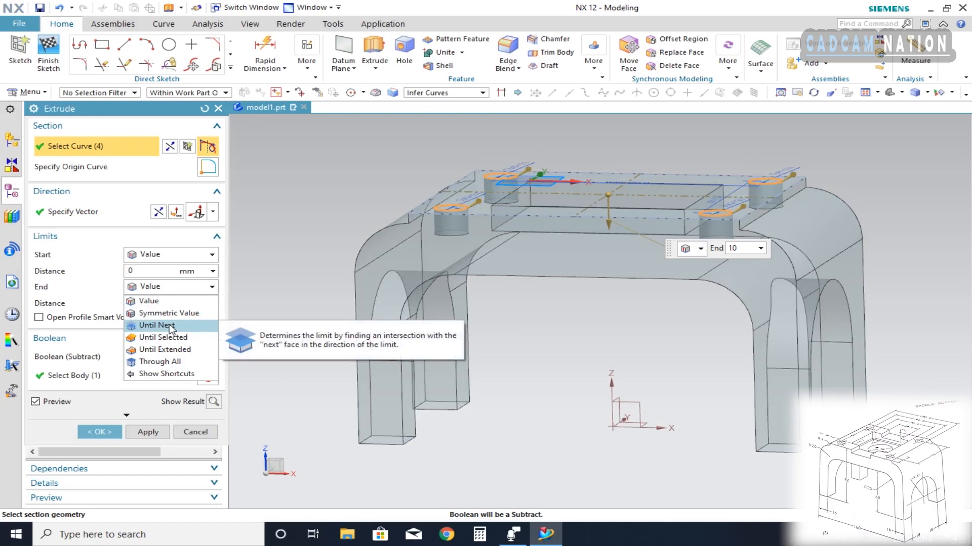
left_click(170, 325)
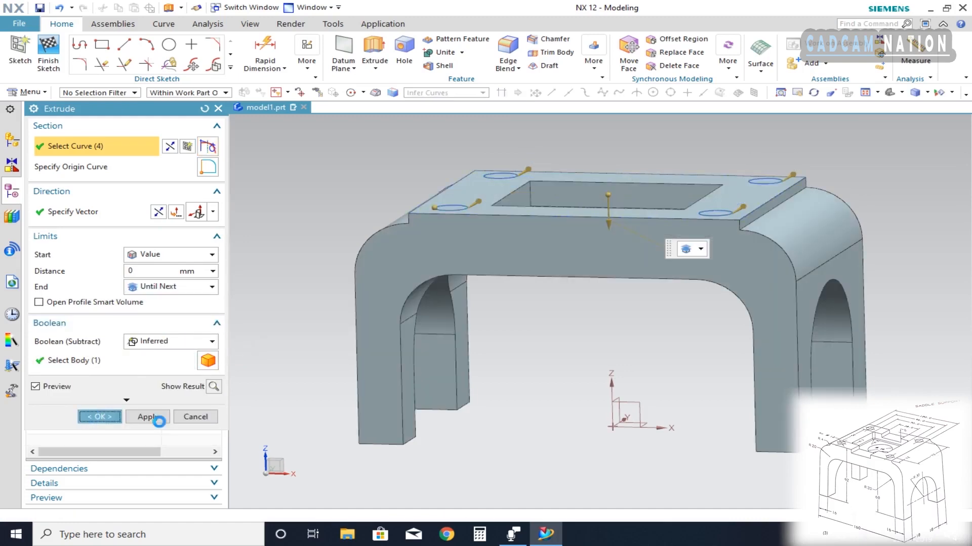
Hide the sketch of the four corner holes
middle_click_drag(522, 448, 525, 460)
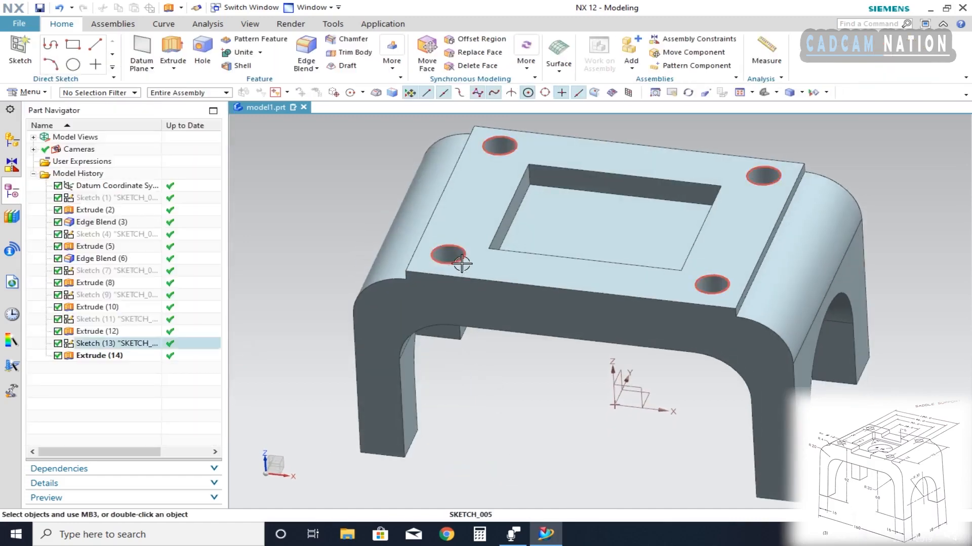
left_click(462, 264)
left_click(569, 244)
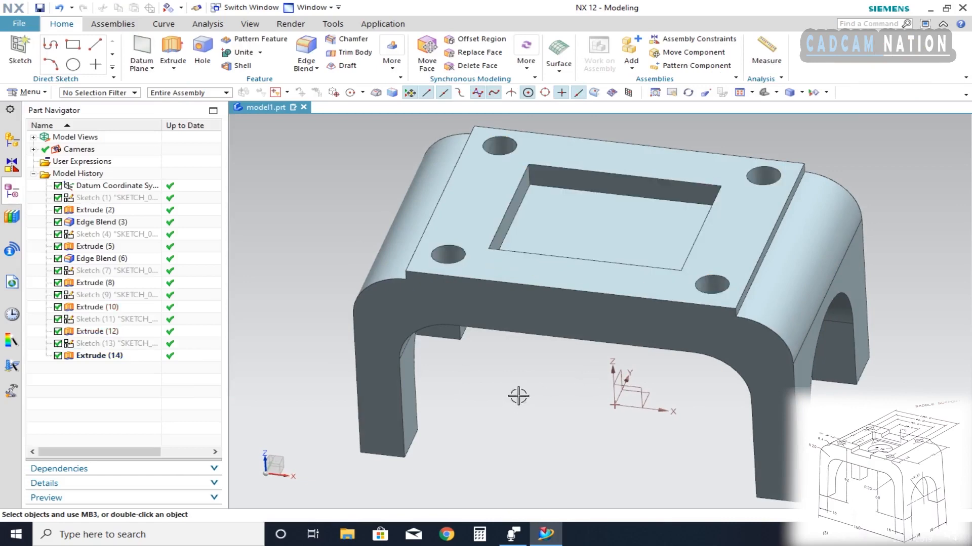
Create a new sketch on the floor face of the rectangular pocket
middle_click_drag(518, 397, 609, 329)
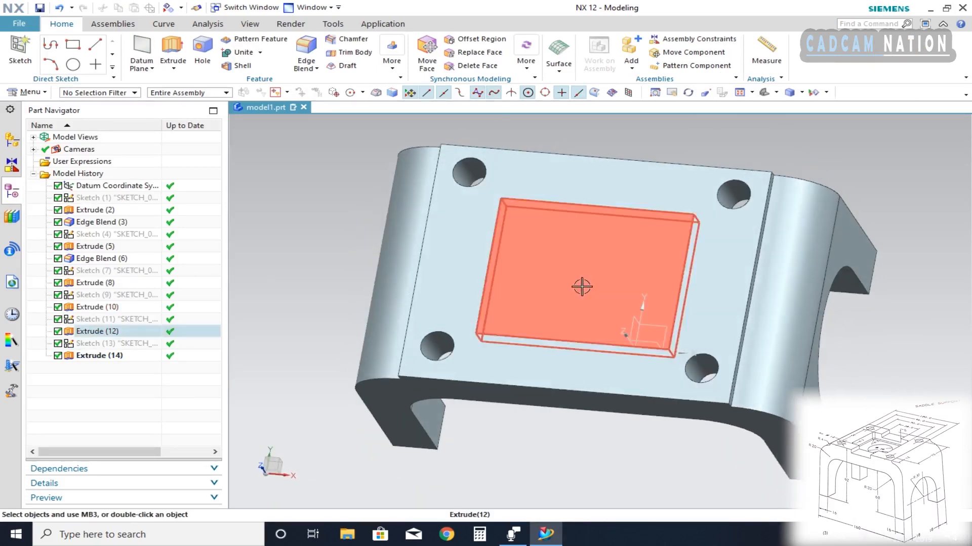
left_click(20, 50)
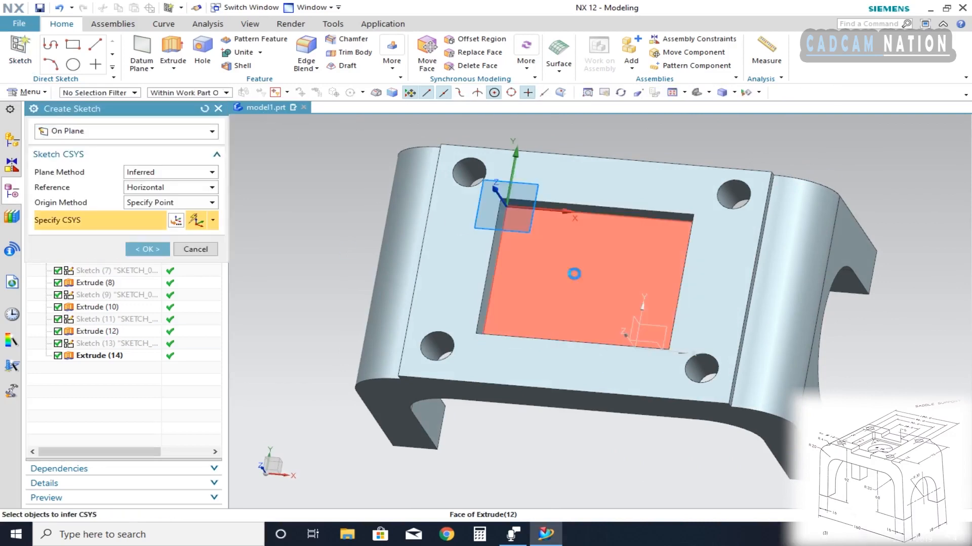
left_click(575, 274)
left_click(656, 283)
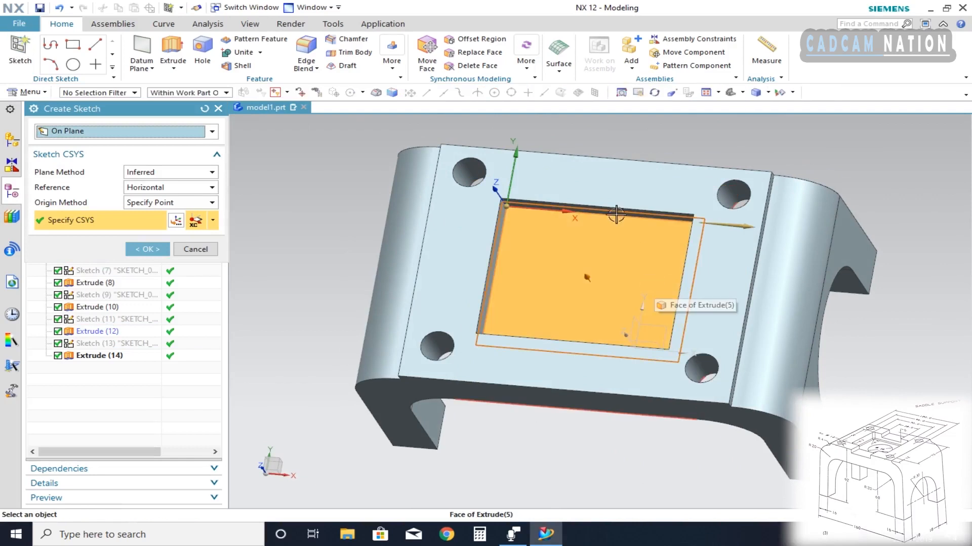
left_click(166, 250)
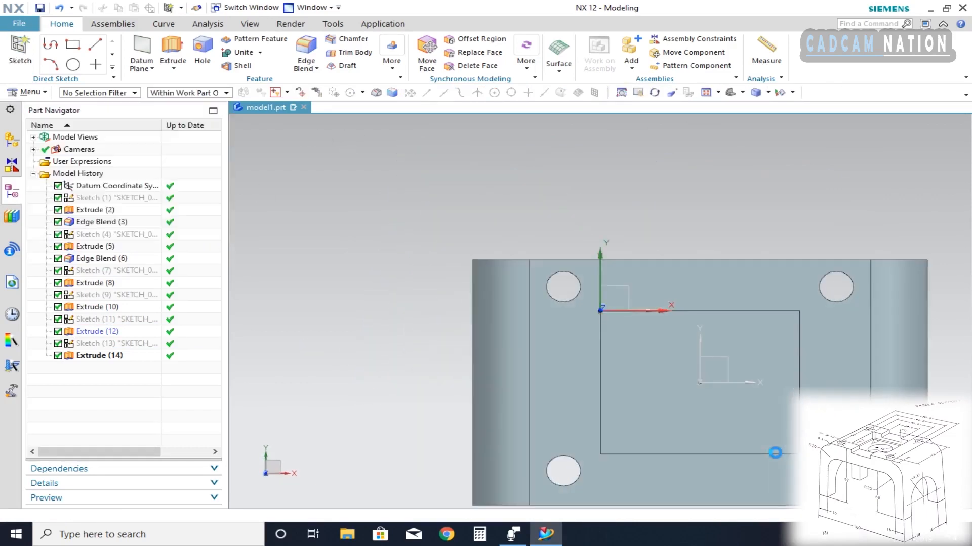
Draw a horizontal line joining the midpoints of the pocket's two short edges and convert it to a reference line
left_click(124, 45)
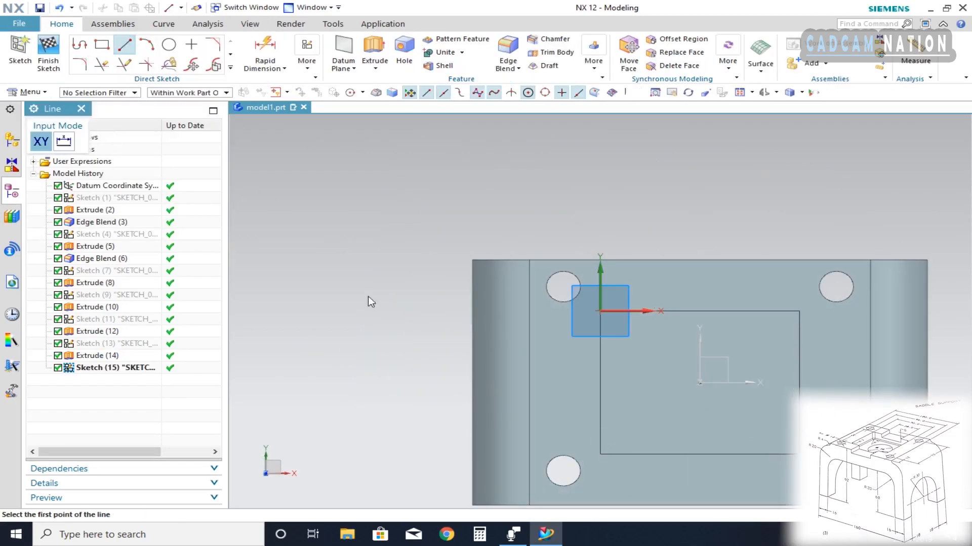
left_click(599, 383)
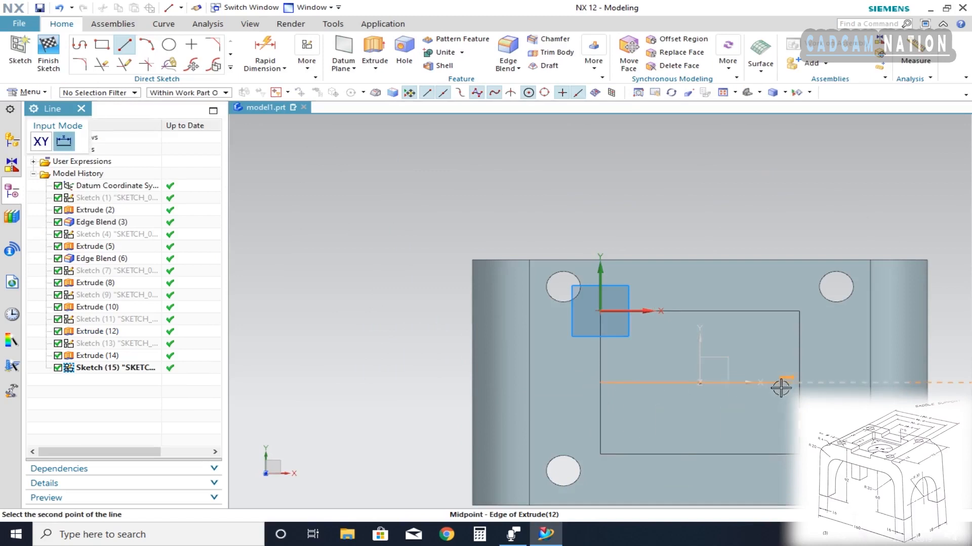
left_click(799, 383)
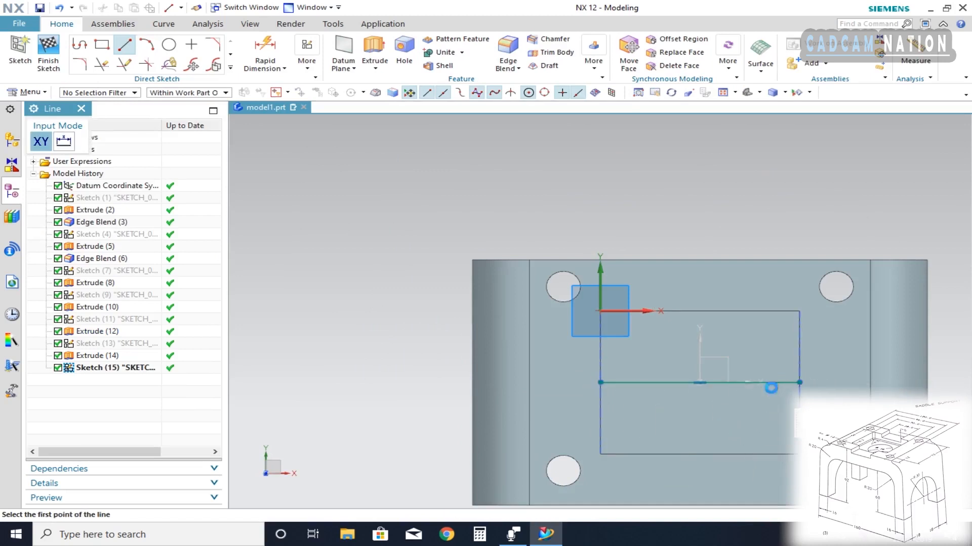
key("Escape")
left_click(774, 383)
left_click(744, 345)
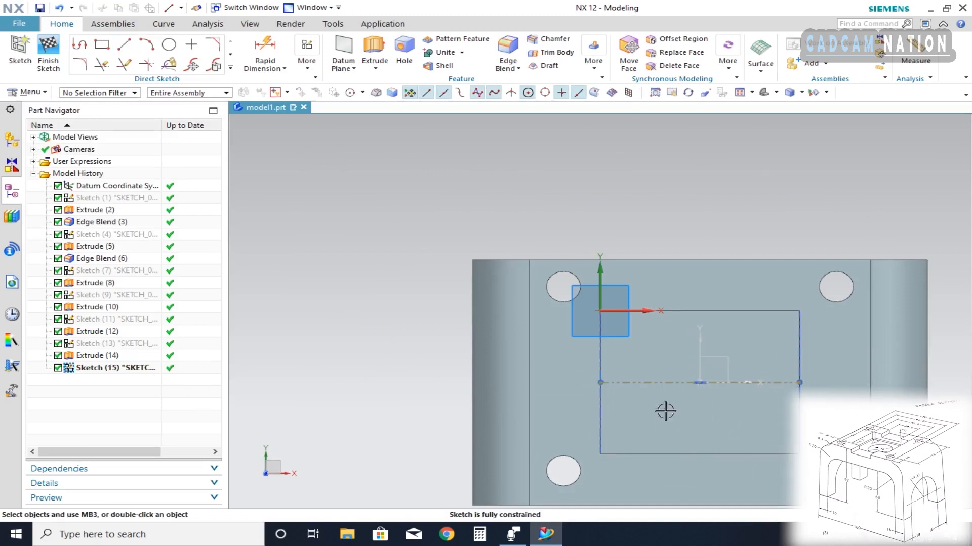
Draw a circle about 36 mm in diameter centred on the midpoint of the pocket floor's reference line
scroll(742, 405, "down", 2)
scroll(742, 405, "up", 3)
scroll(665, 340, "up", 3)
scroll(512, 262, "down", 4)
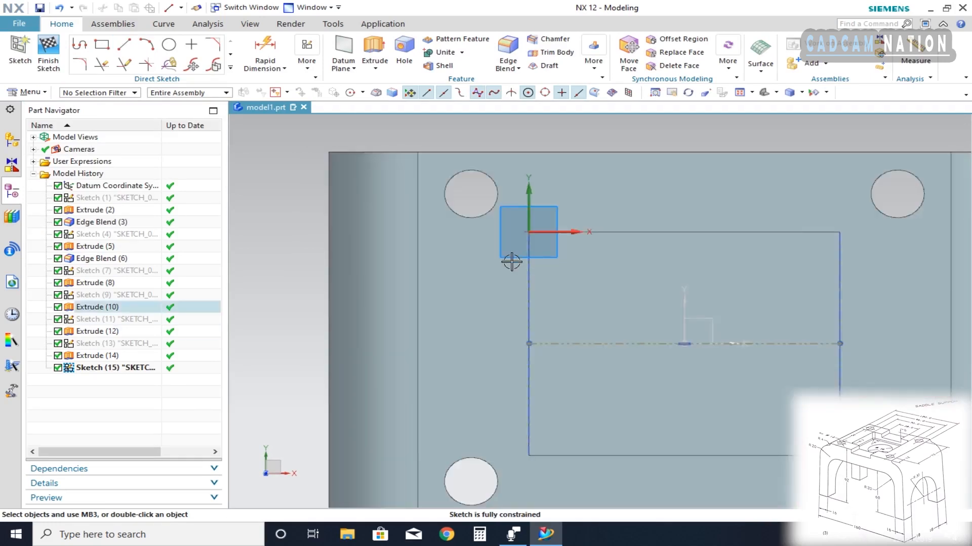
left_click(171, 45)
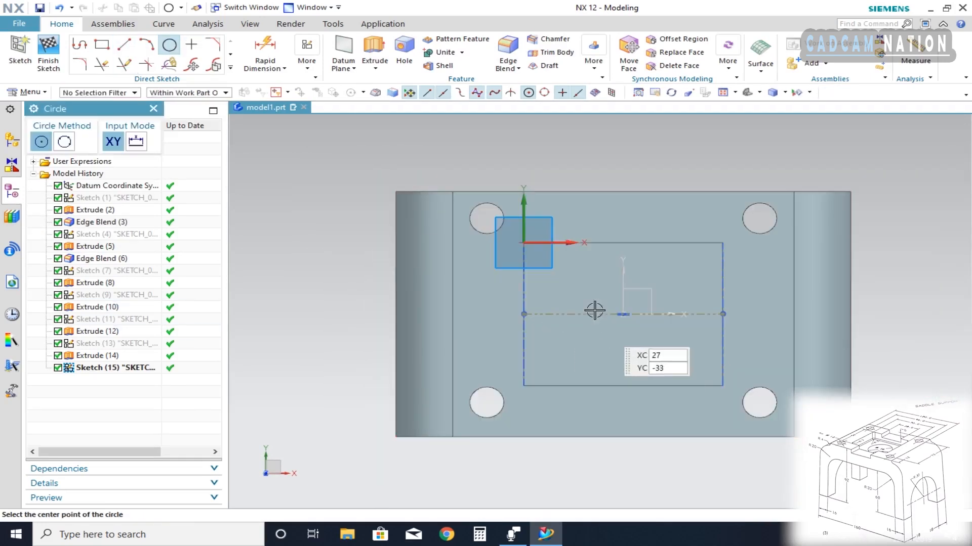
left_click(623, 314)
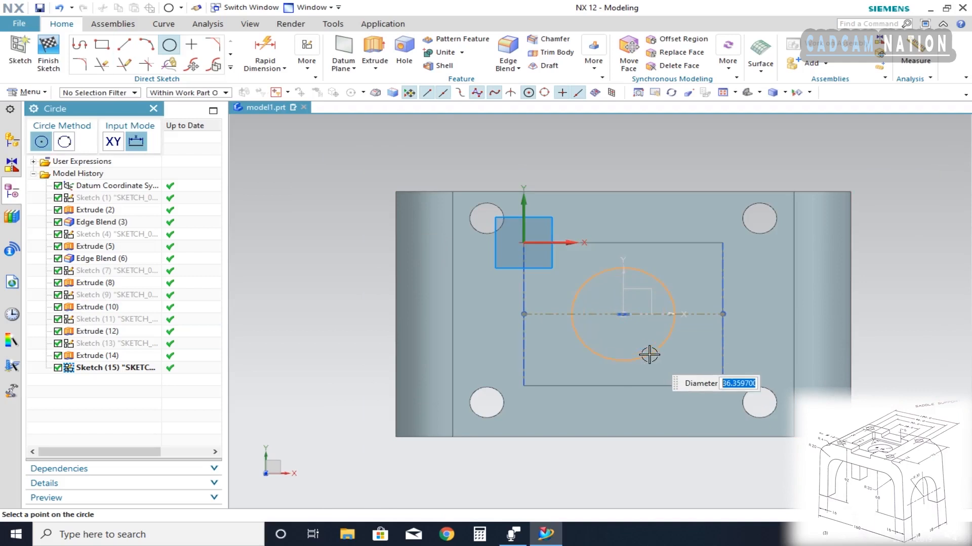
left_click(649, 354)
key("Escape")
Set the diameter of the pocket-floor circle to 38 mm
double_click(623, 305)
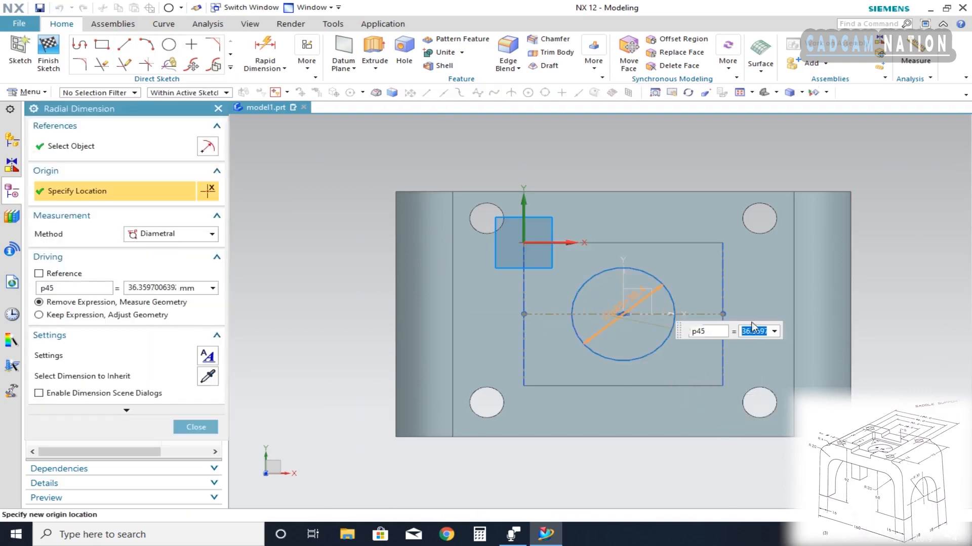
type("38")
key("Return")
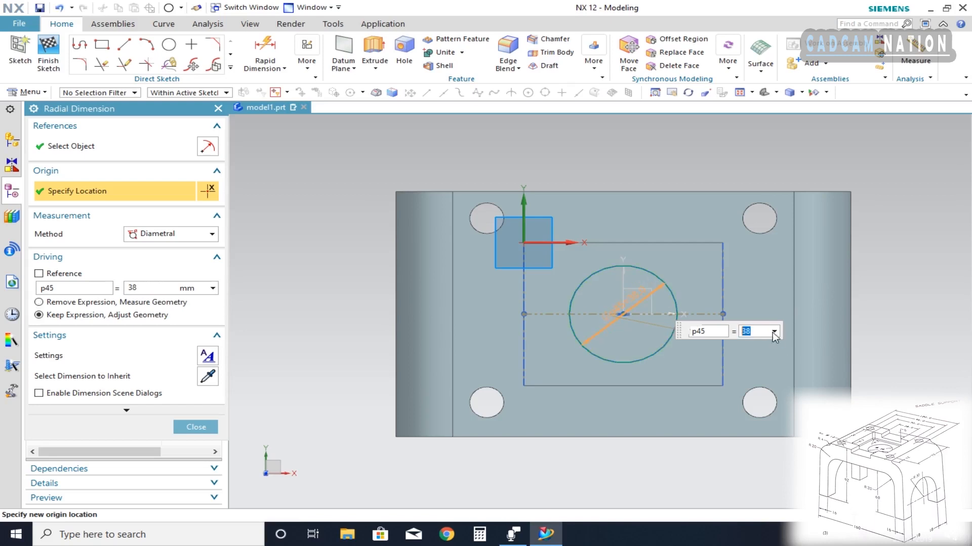
left_click(196, 427)
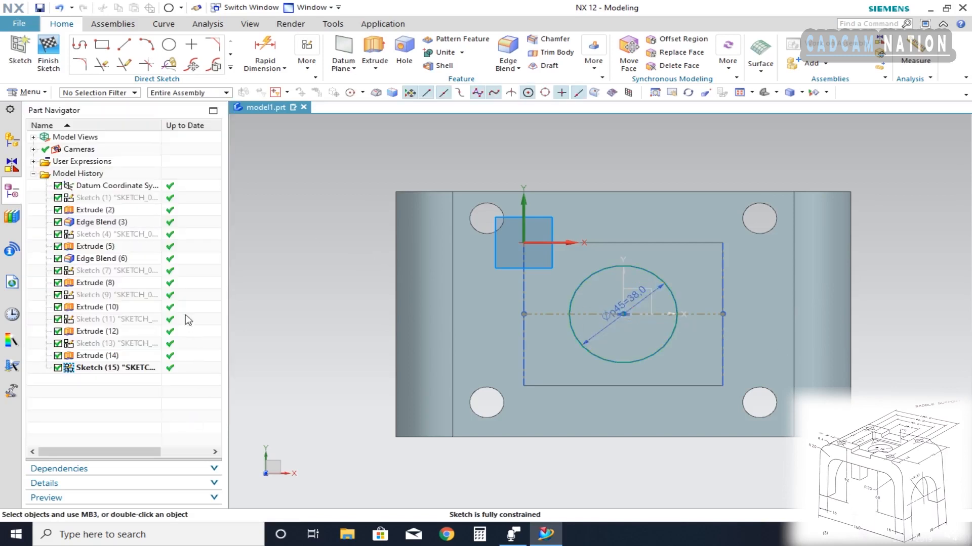
Extrude the 38 mm circle downward from 0 mm with the Until Next end limit, subtracting it from the body
left_click(375, 51)
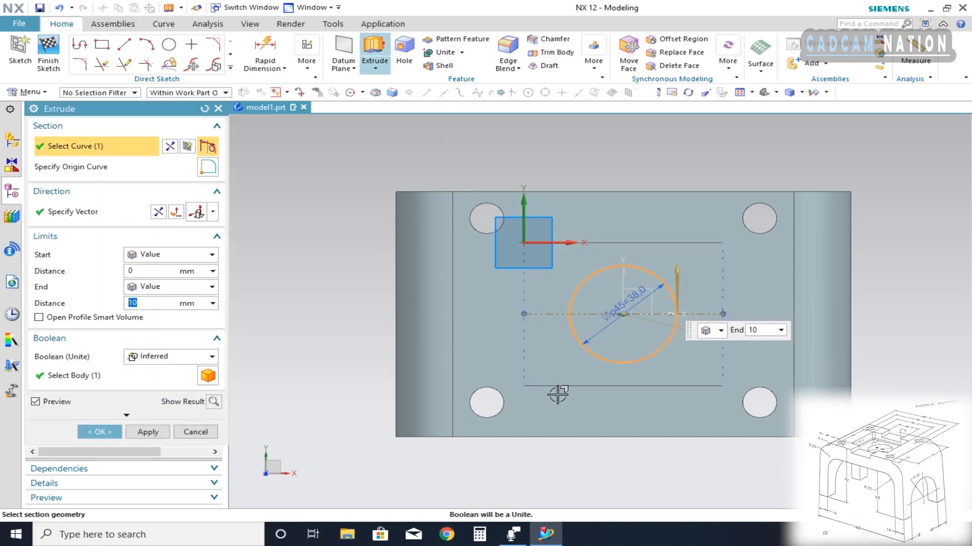
mouse_move(574, 300)
middle_mouse_down()
mouse_move(605, 226)
mouse_move(586, 255)
mouse_move(582, 288)
middle_mouse_up()
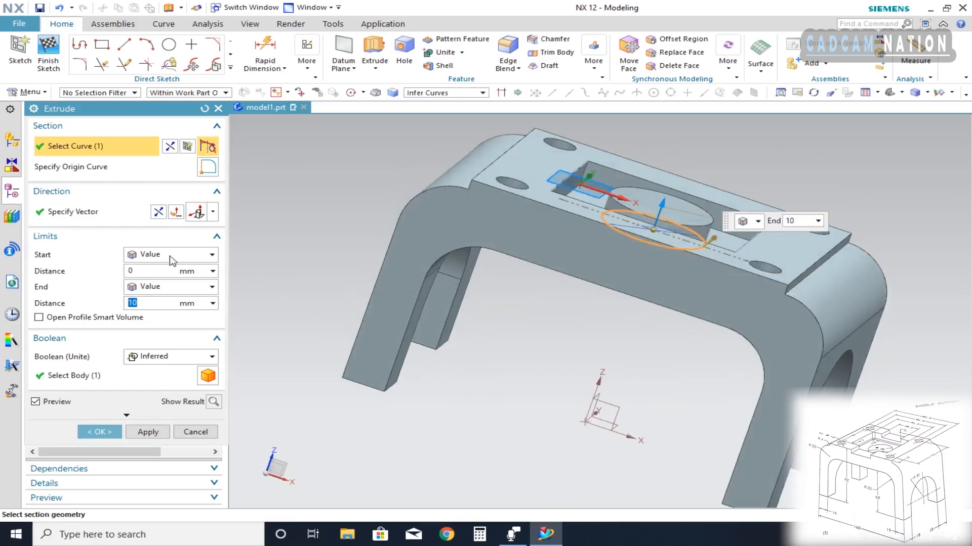
left_click(158, 215)
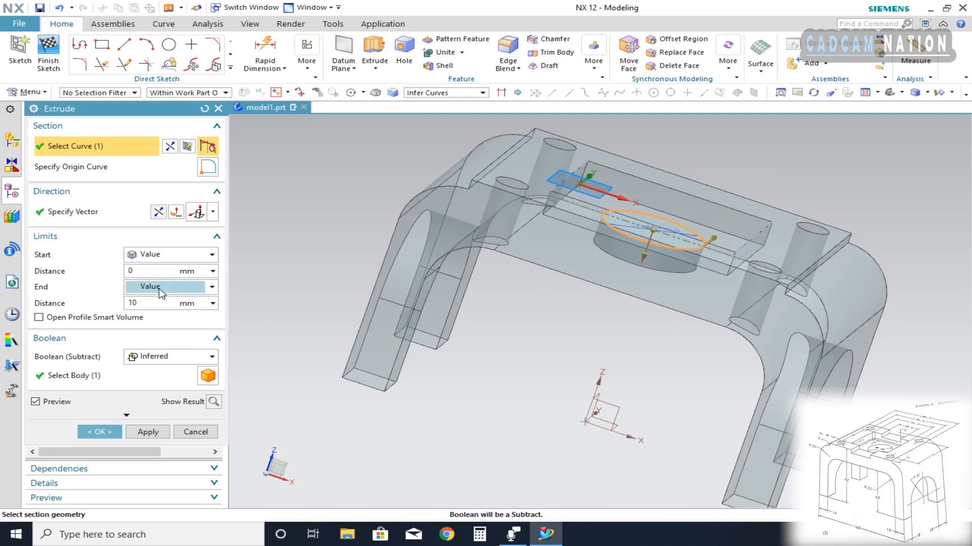
left_click(159, 288)
left_click(157, 335)
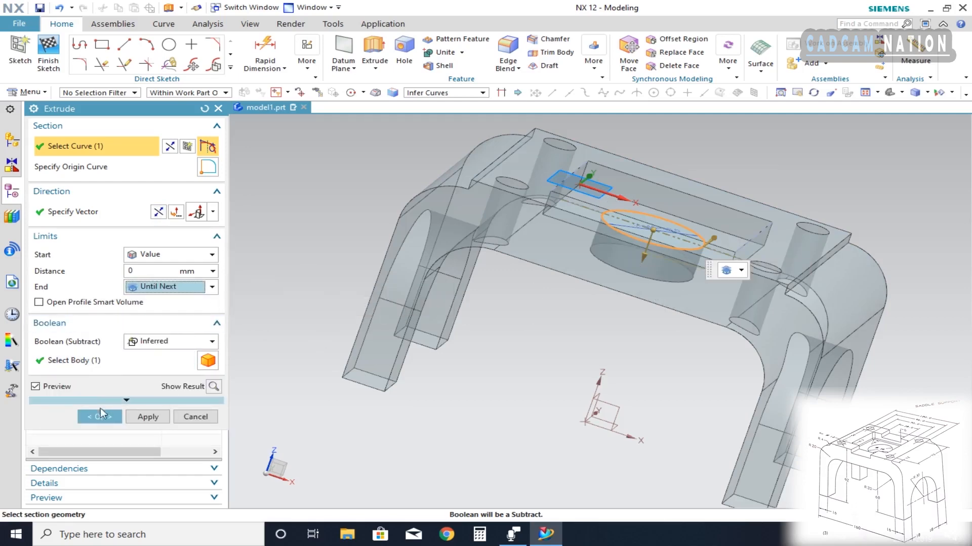
left_click(101, 414)
Hide the sketch of the central pocket-floor circle
middle_click_drag(579, 394, 626, 247)
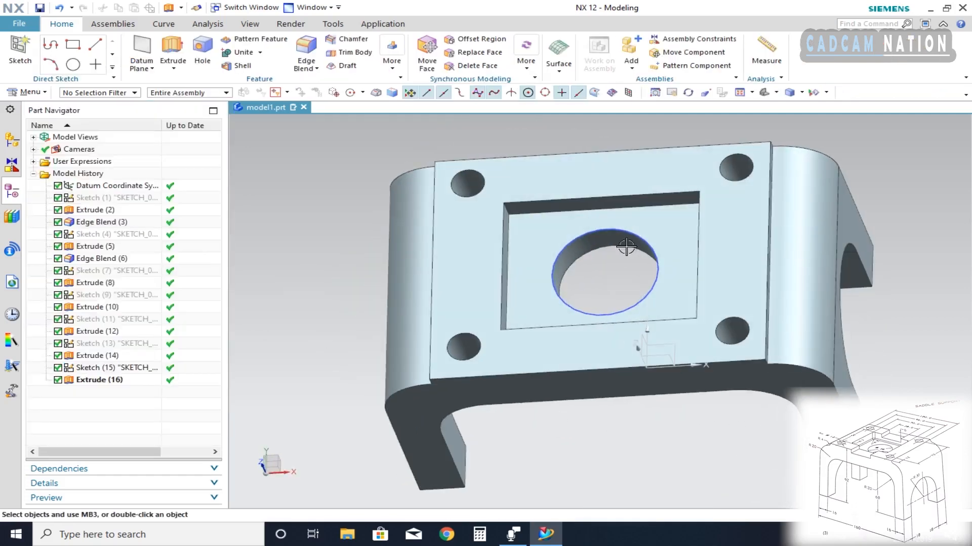
left_click(626, 246)
left_click(717, 219)
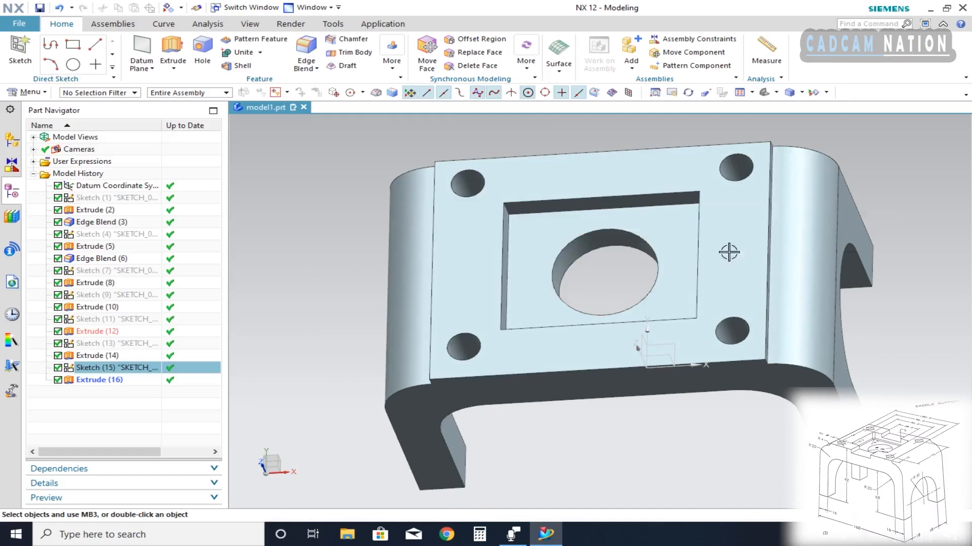
Apply a 3 mm circular edge blend to the four vertical corner edges of the rectangular pocket
mouse_move(678, 371)
middle_mouse_down()
mouse_move(696, 339)
mouse_move(646, 330)
mouse_move(666, 340)
middle_mouse_up()
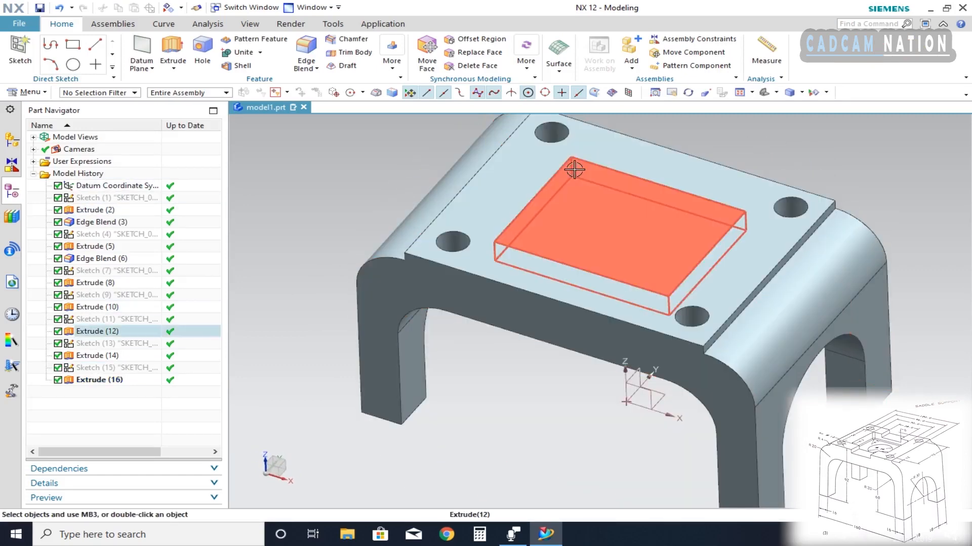
mouse_move(734, 234)
middle_mouse_down()
mouse_move(738, 248)
mouse_move(740, 237)
middle_mouse_up()
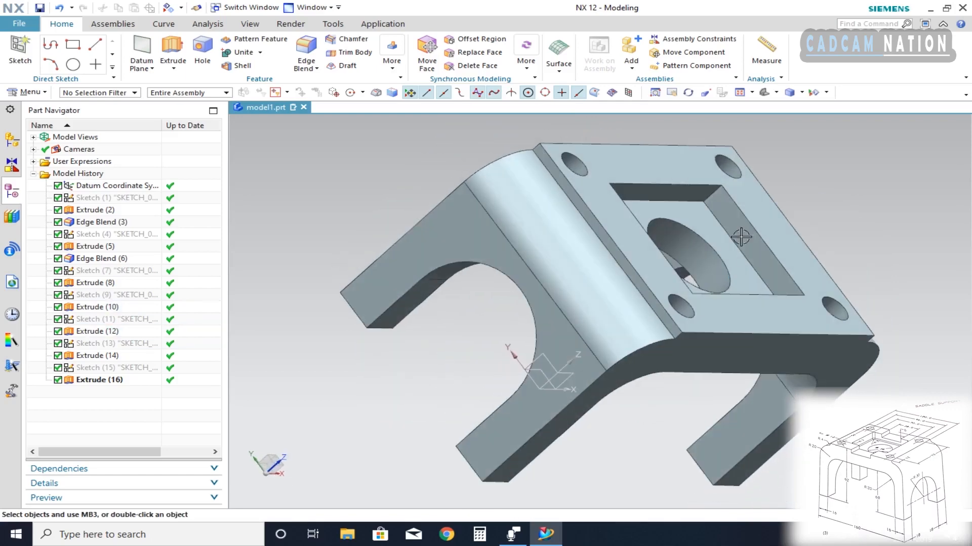
middle_click_drag(759, 308, 586, 277)
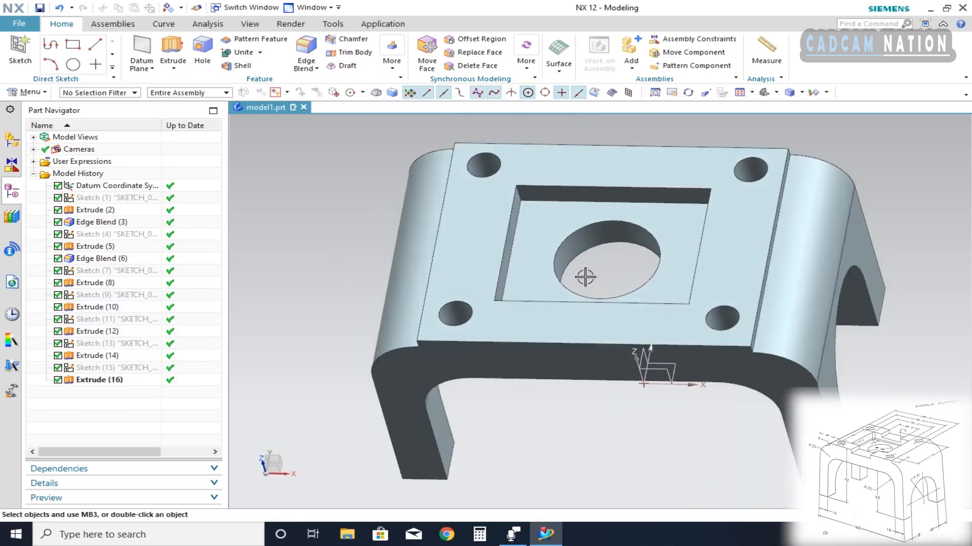
left_click(306, 53)
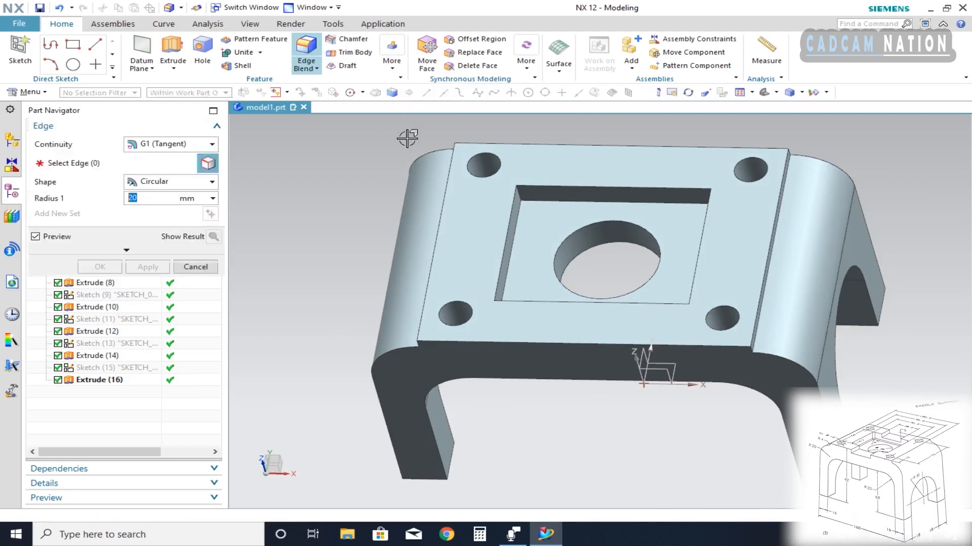
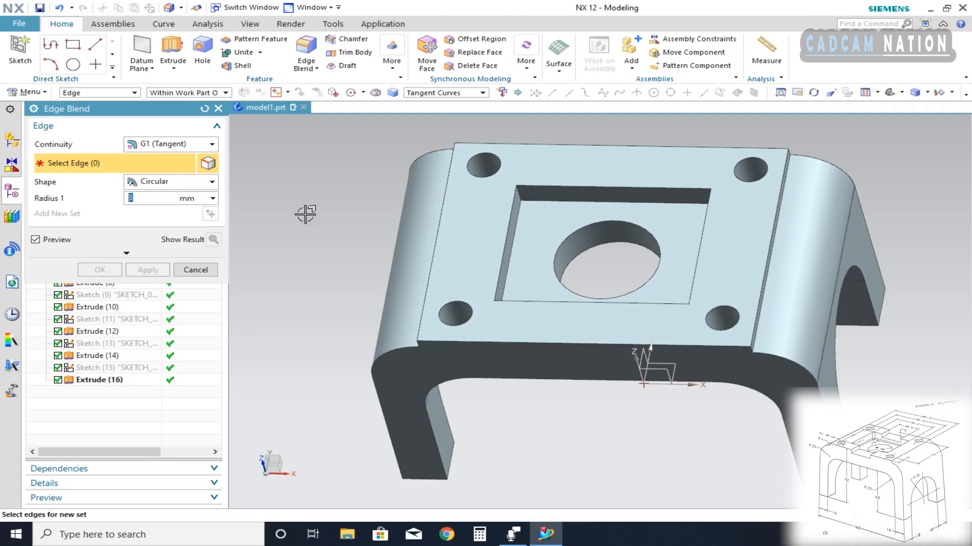
left_click(532, 202)
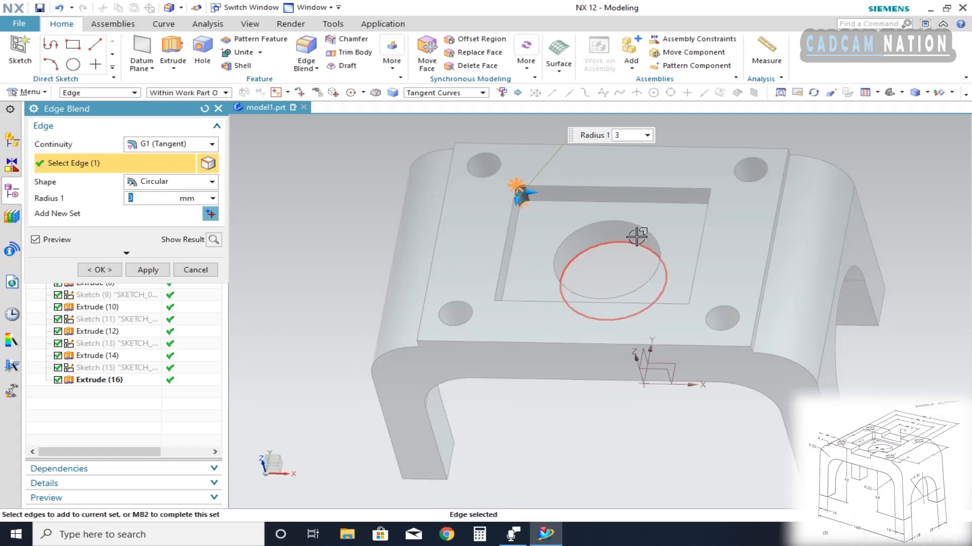
middle_click_drag(638, 234, 724, 201)
left_click(734, 201)
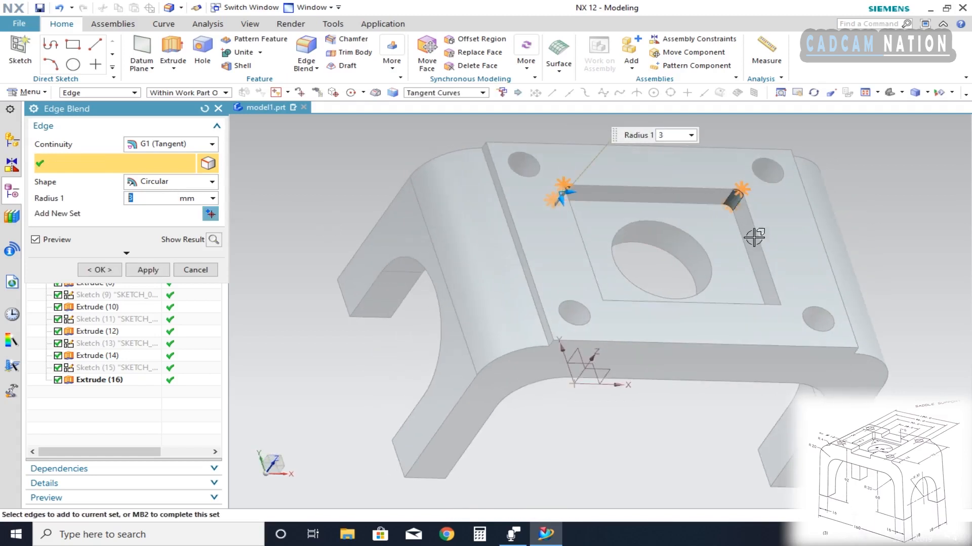
middle_click_drag(754, 236, 568, 453)
left_click(763, 391)
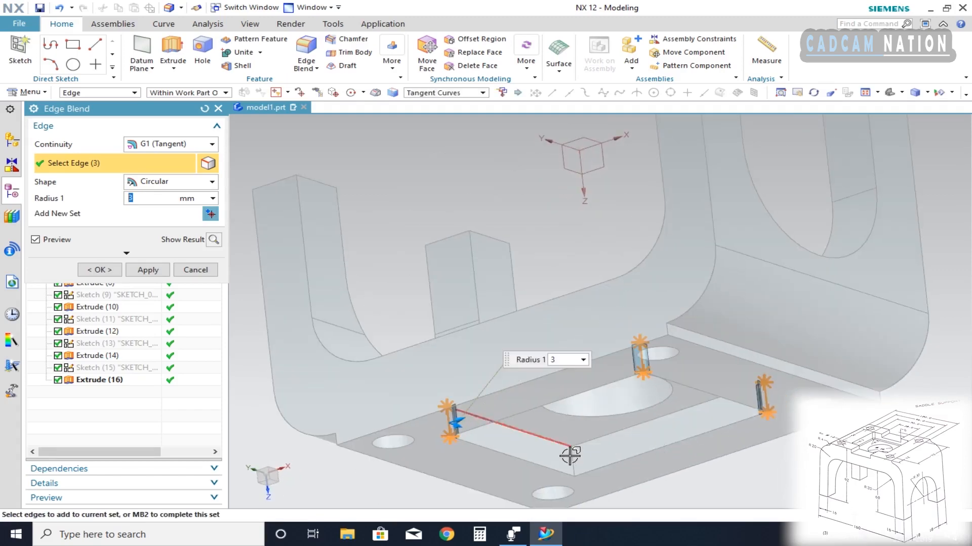
left_click(571, 456)
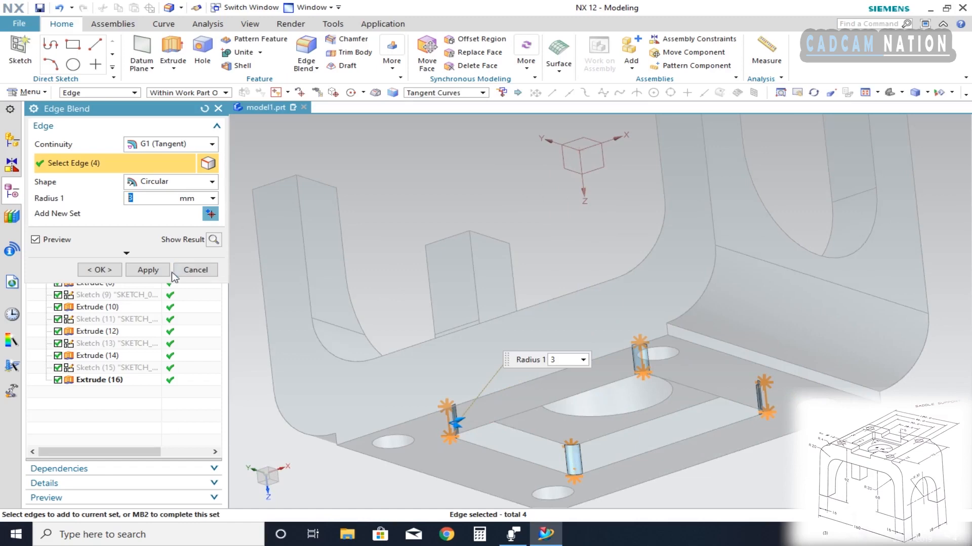
left_click(142, 274)
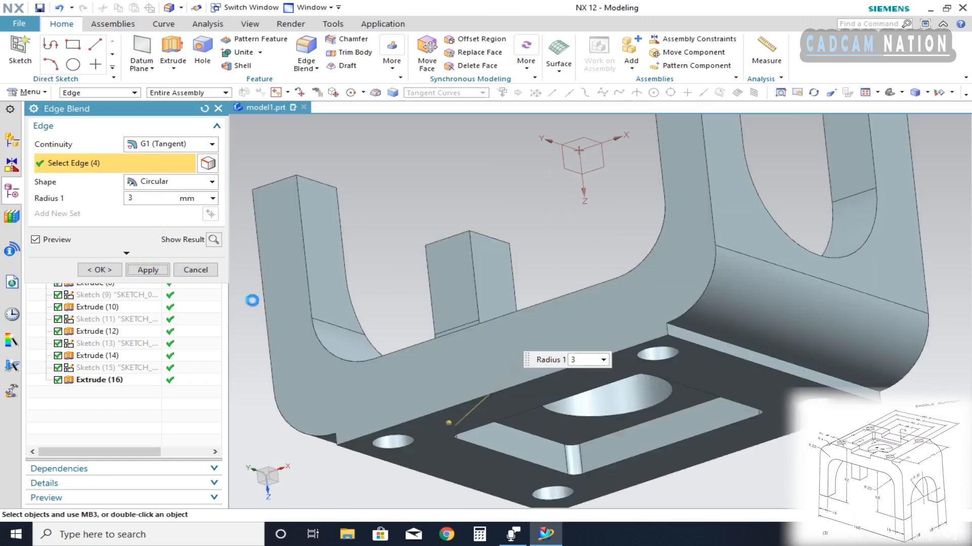
Apply a 2 mm circular edge blend around the perimeter of the rectangular pocket's floor
middle_click_drag(676, 431, 300, 261)
type("2")
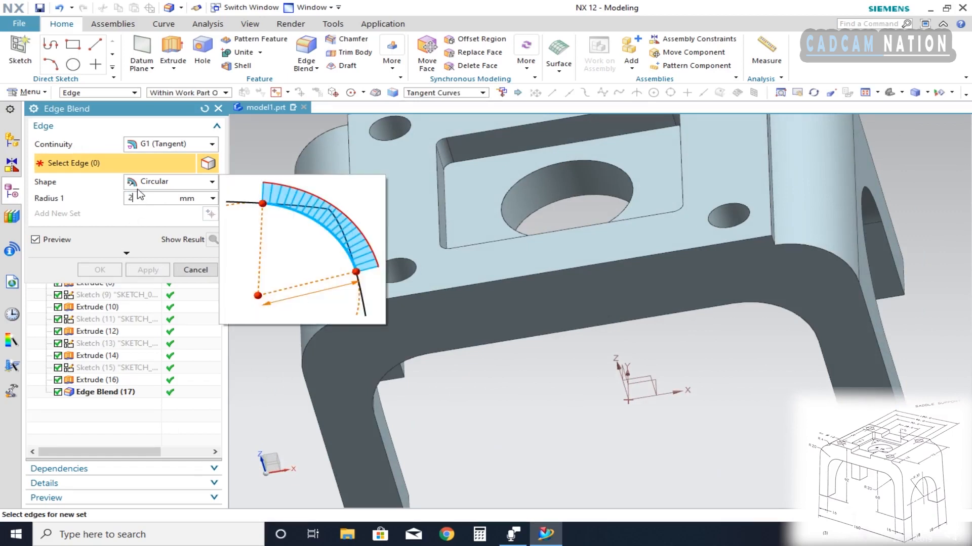
key("Return")
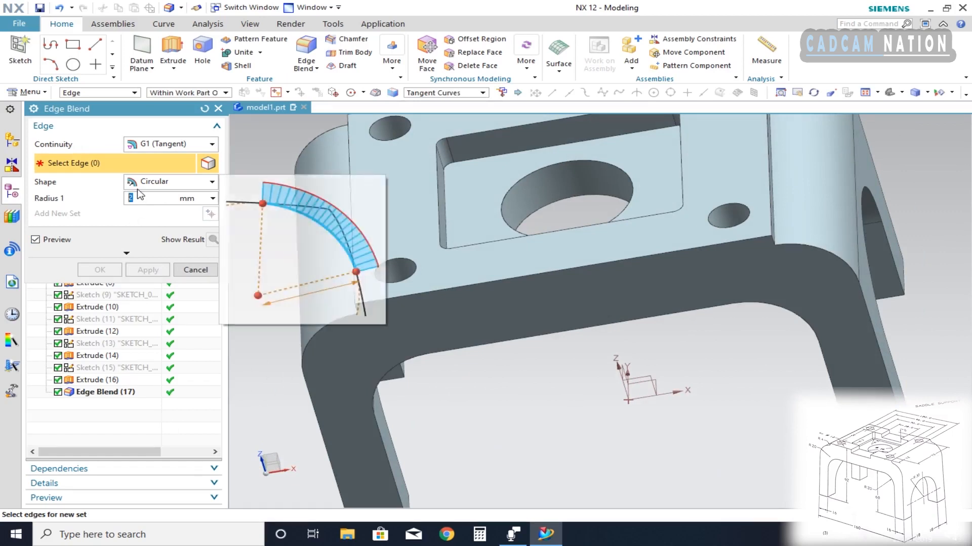
left_click(483, 162)
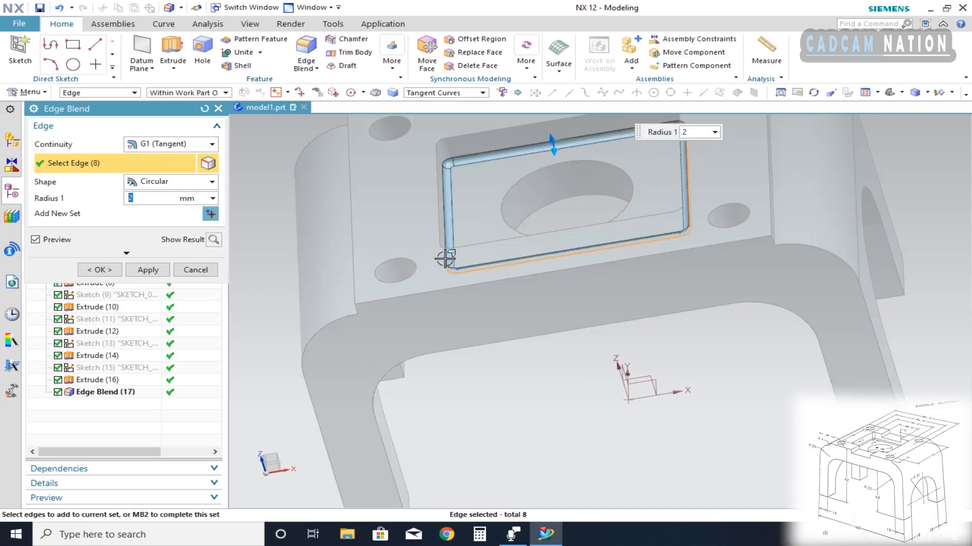
left_click(86, 268)
Create a new sketch on the flat front face of the support, above and around the large arched opening
scroll(503, 321, "down", 5)
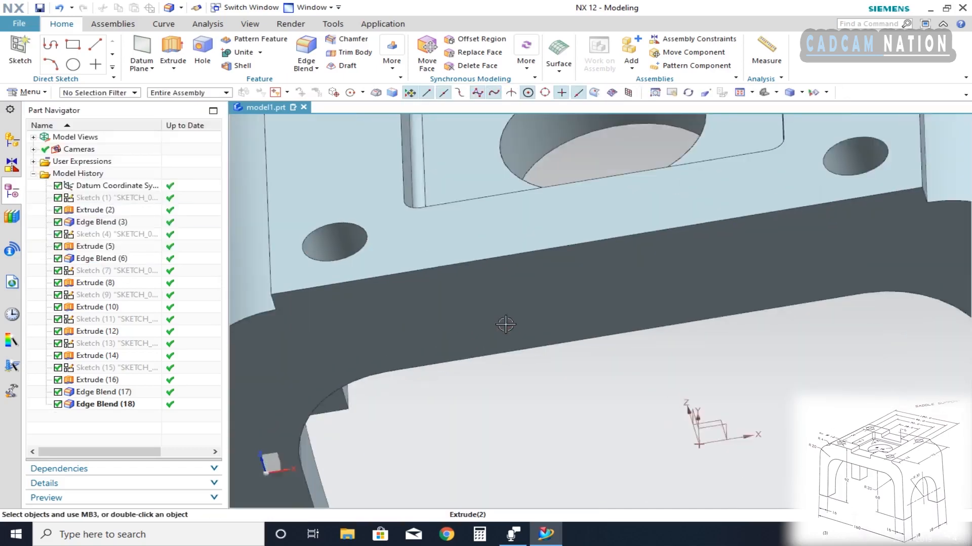
middle_click_drag(590, 325, 679, 281)
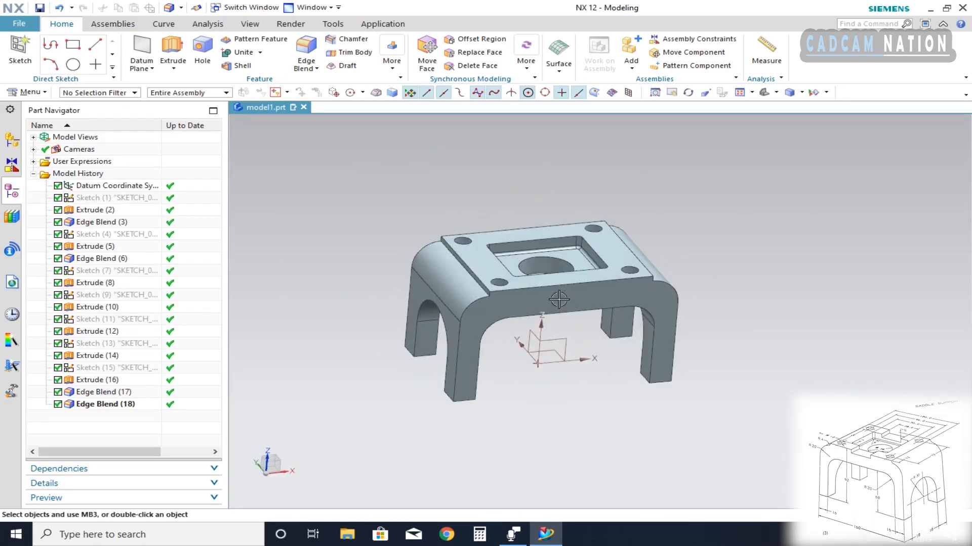
middle_click_drag(557, 298, 560, 277)
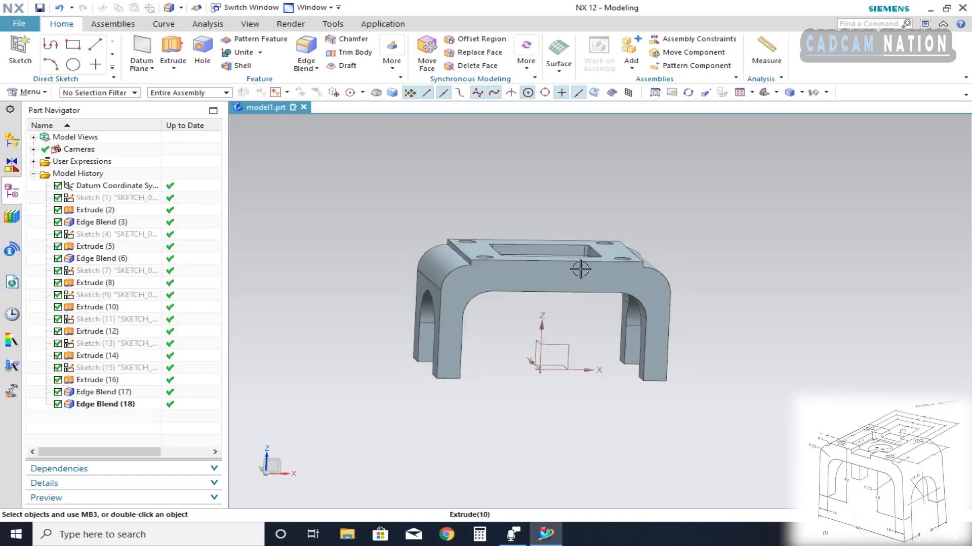
scroll(577, 277, "down", 3)
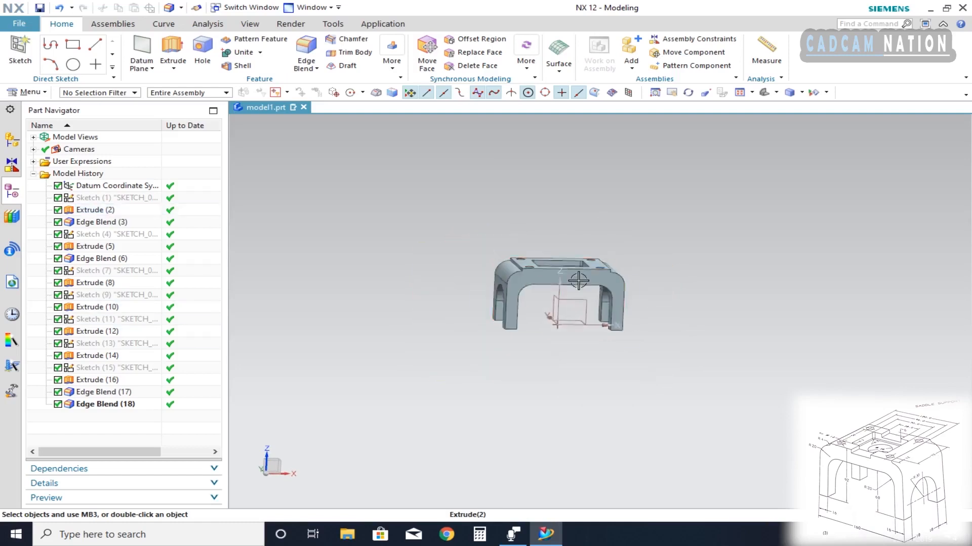
scroll(579, 275, "up", 4)
scroll(552, 267, "up", 2)
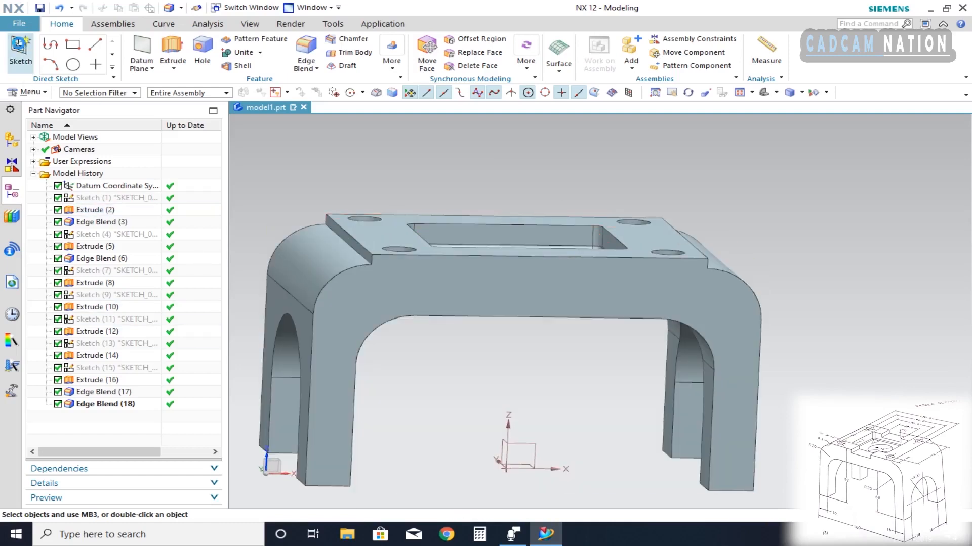
left_click(20, 48)
left_click(558, 285)
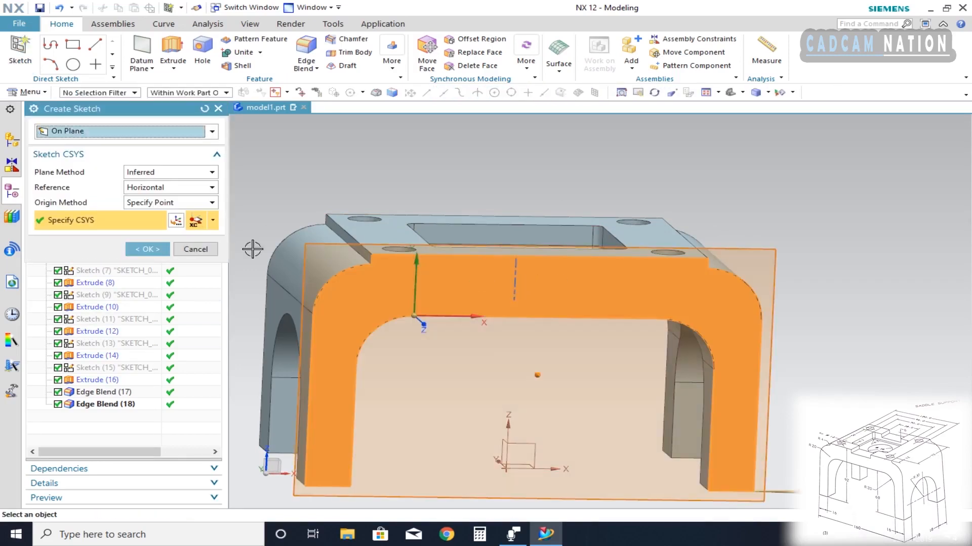
left_click(146, 249)
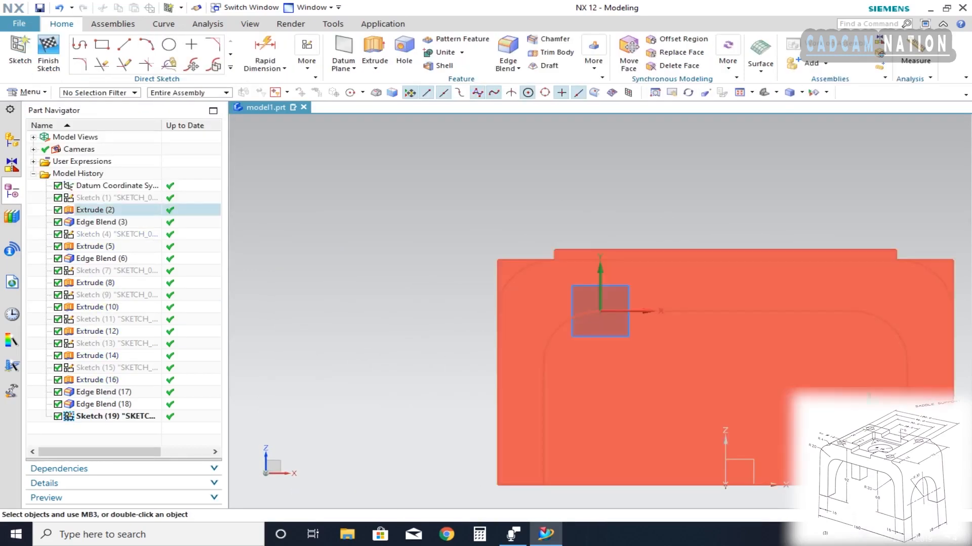
Sketch a vertical line from the midpoint of the support's top edge to the midpoint of the arch opening's upper edge
scroll(864, 395, "up", 2)
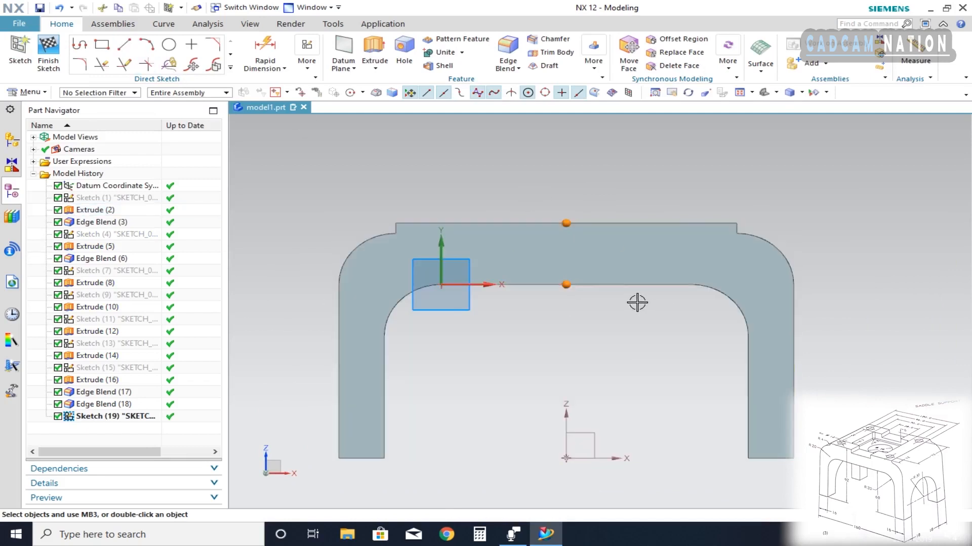
left_click(123, 45)
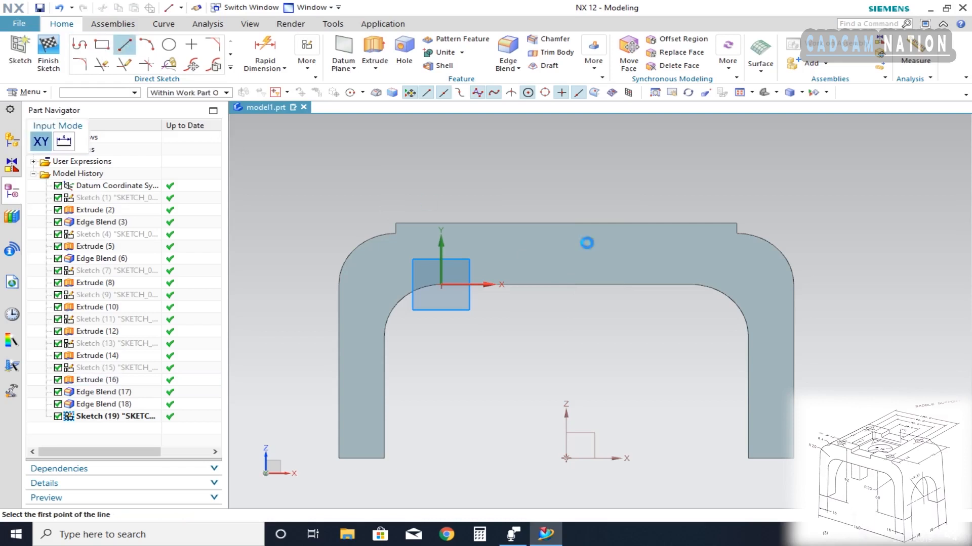
left_click(565, 224)
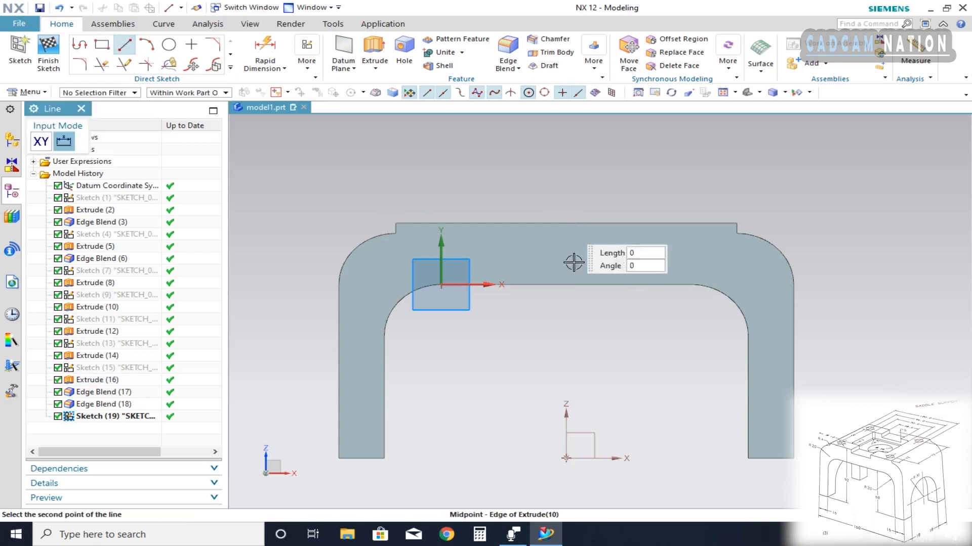
left_click(566, 284)
key("Escape")
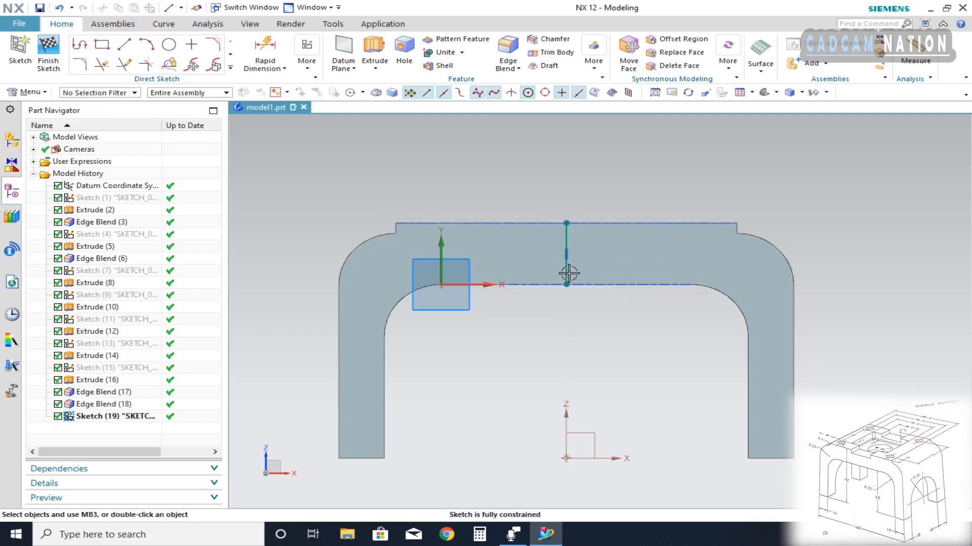
Sketch a rectangle about 53 mm wide hanging from the top edge of the support and spanning the vertical centre line
scroll(688, 263, "up", 4)
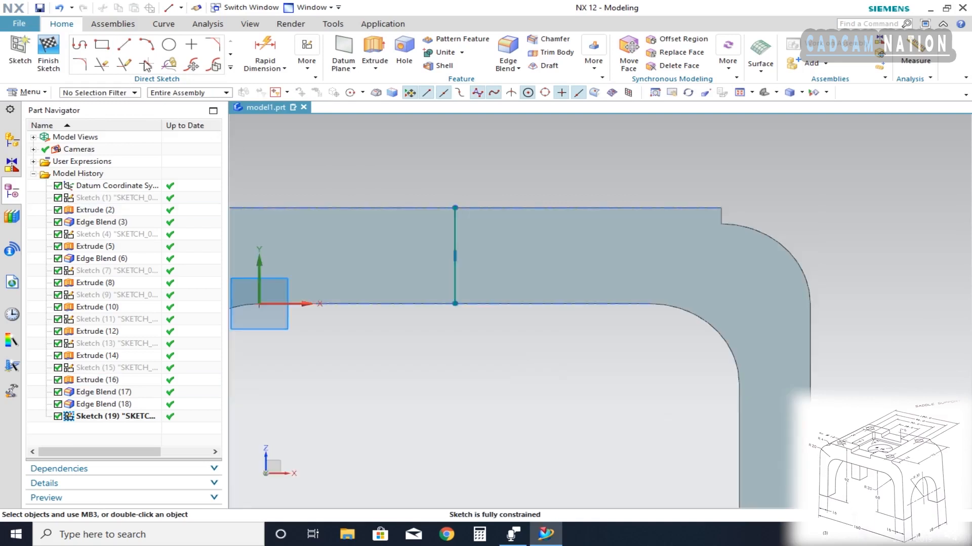
left_click(102, 46)
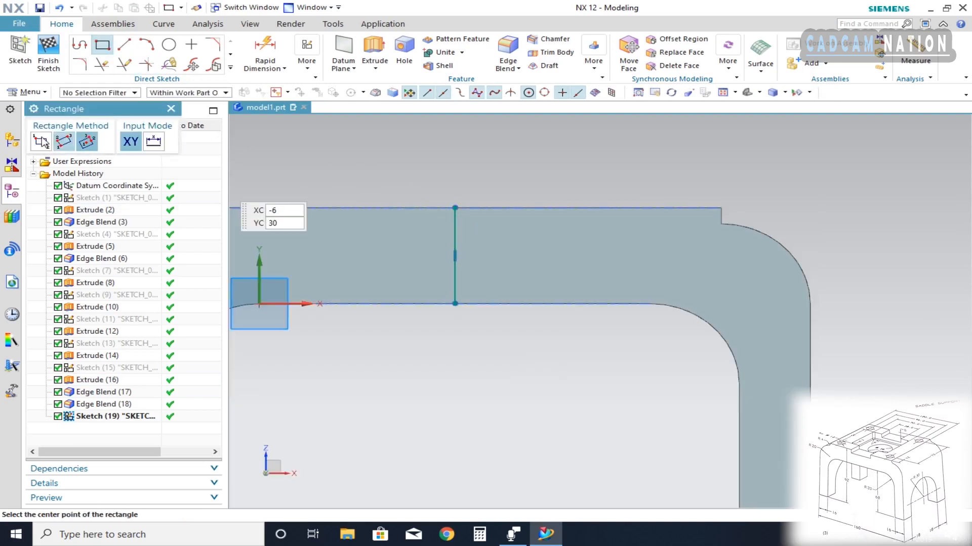
left_click(341, 209)
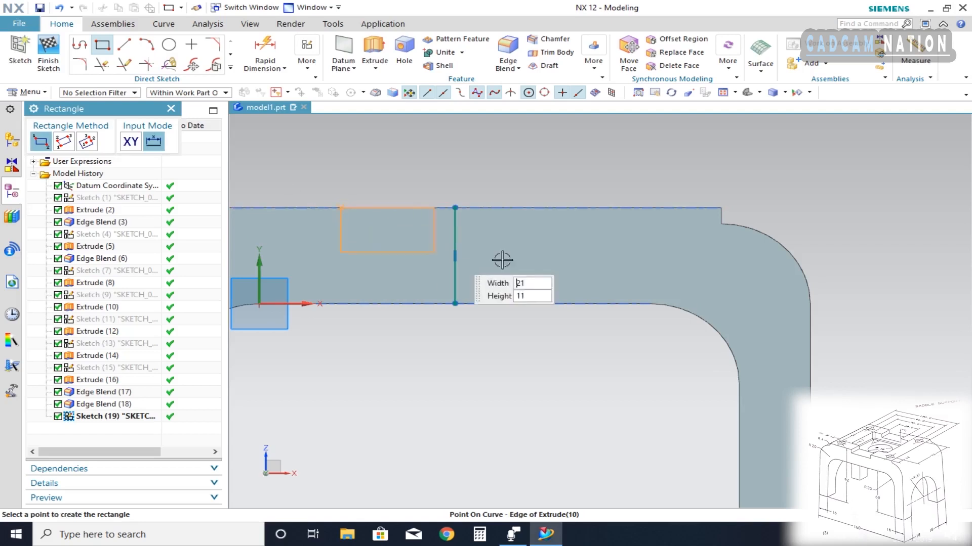
left_click(572, 258)
key("Escape")
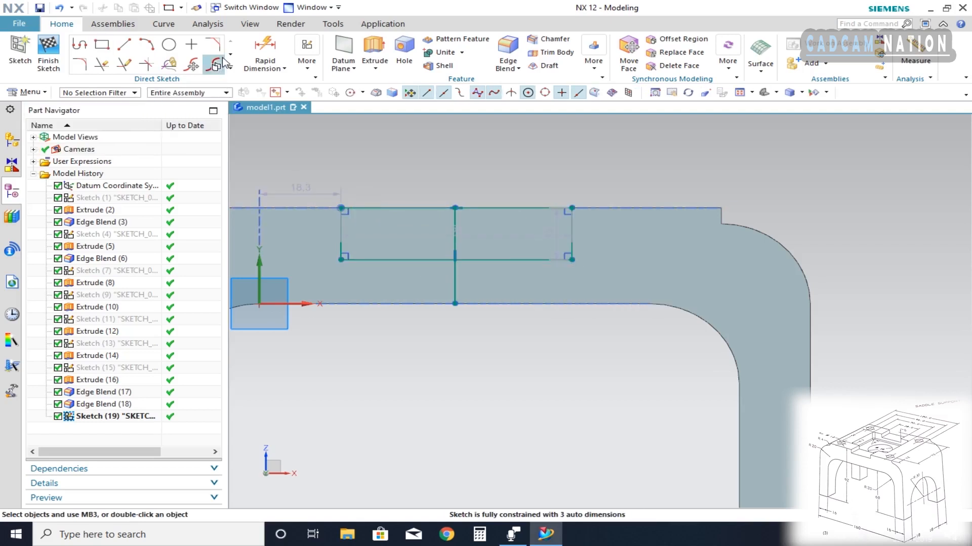
Make the rectangle's two vertical sides symmetric about the vertical centre line, converting that line to reference
left_click(307, 65)
left_click(537, 96)
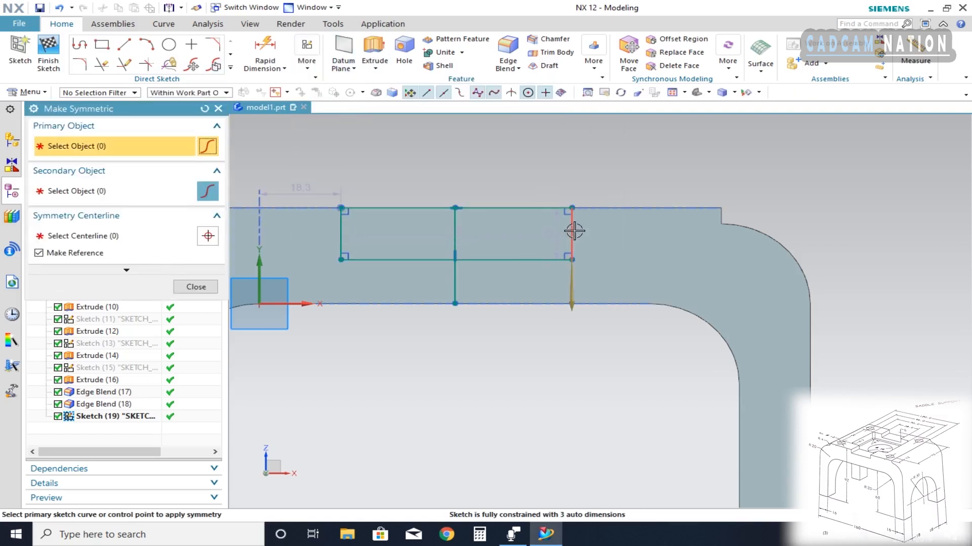
left_click(574, 231)
left_click(342, 229)
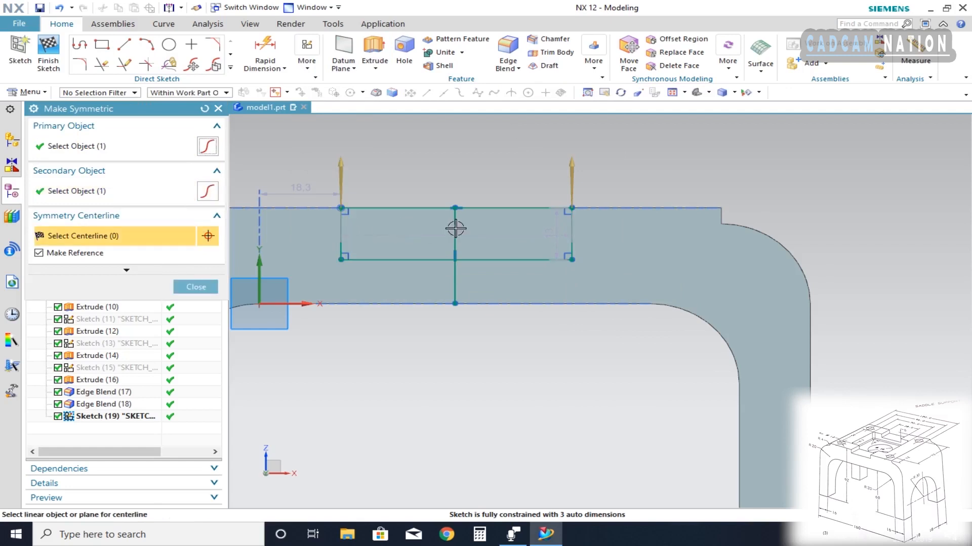
left_click(455, 227)
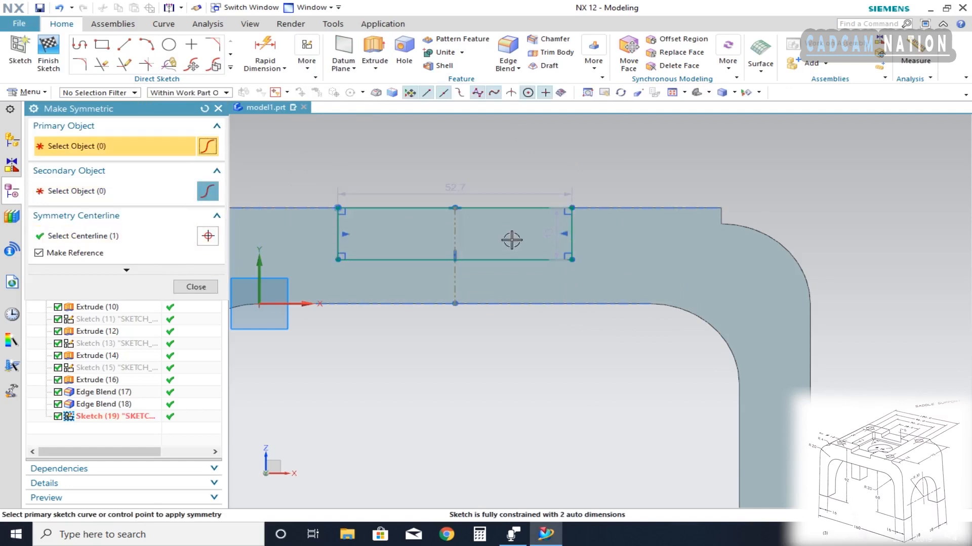
left_click(196, 287)
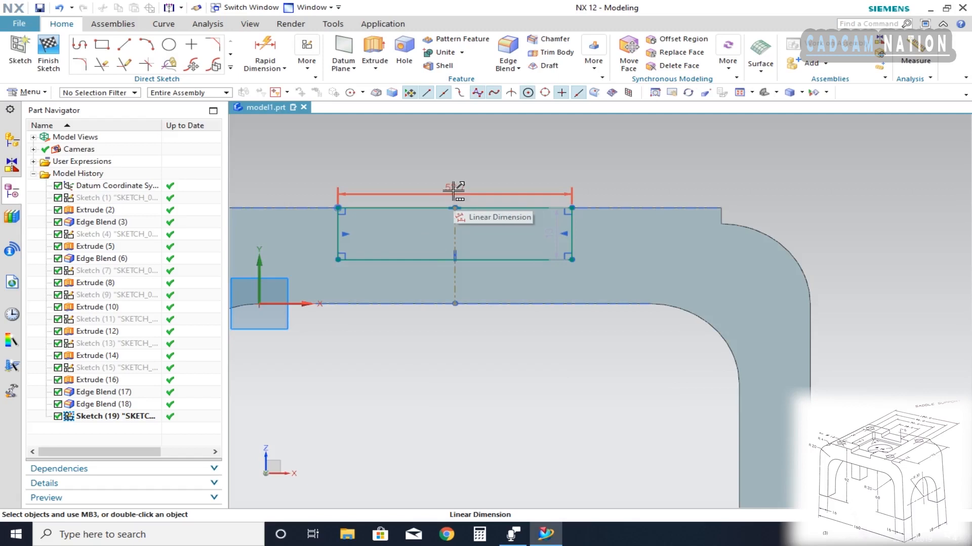
Set the rectangle's width to 38 mm and its height to 6 mm
mouse_move(454, 191)
left_click(484, 191)
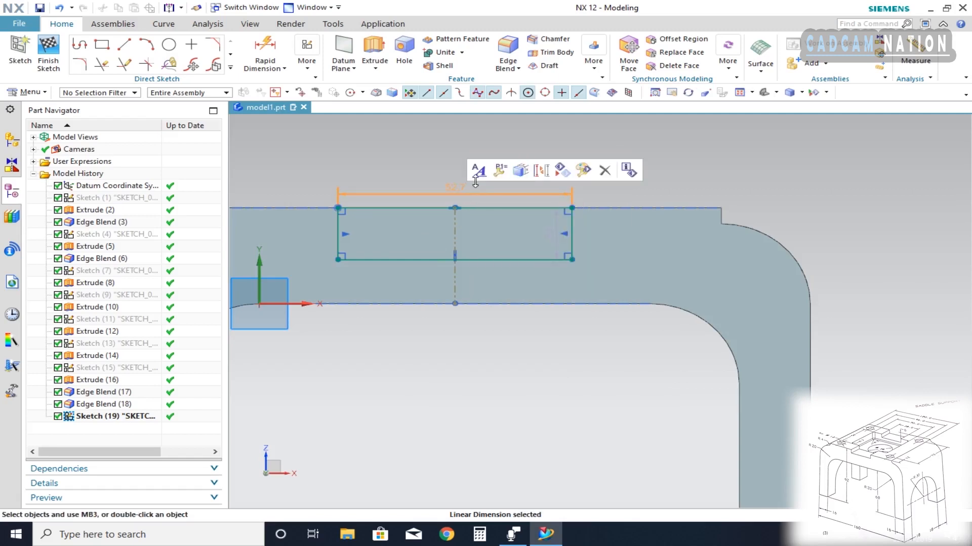
double_click(458, 186)
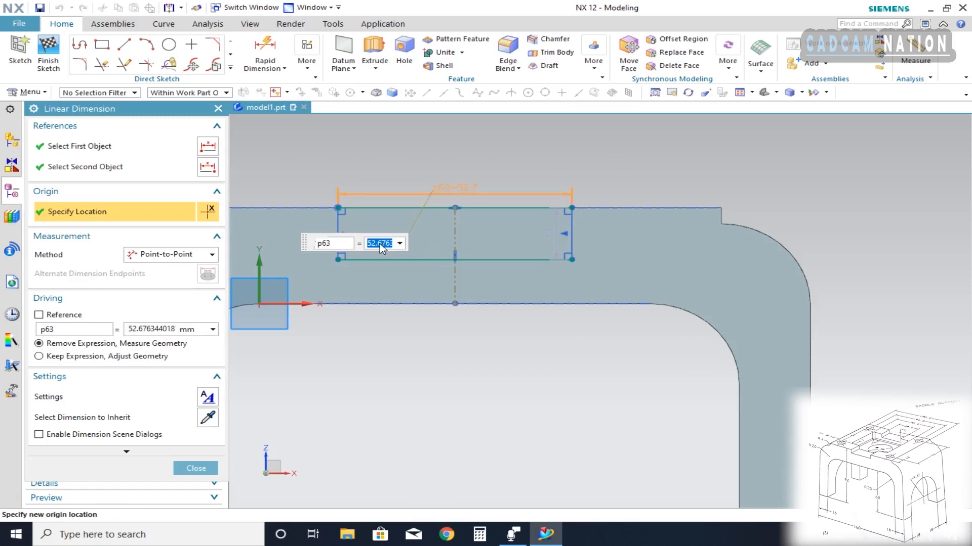
type("38")
key("Return")
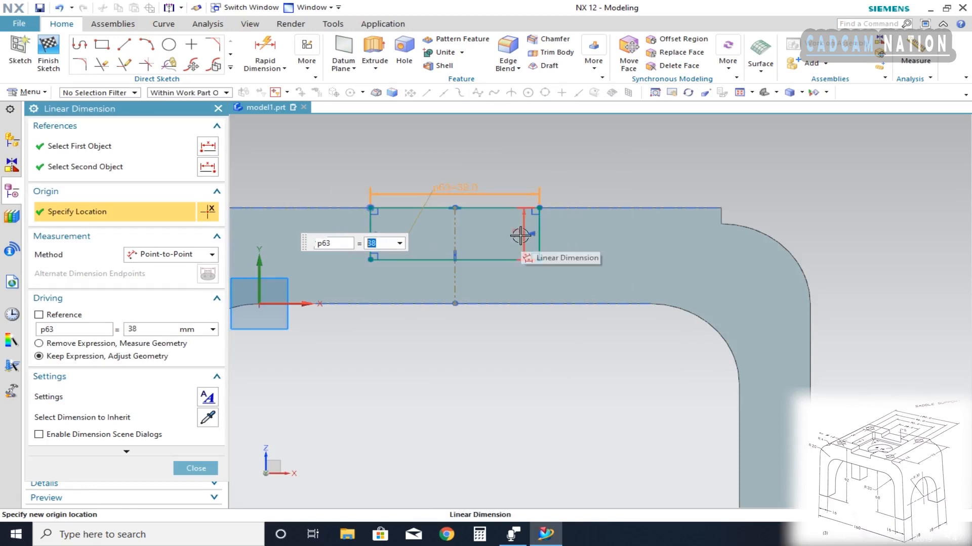
double_click(522, 237)
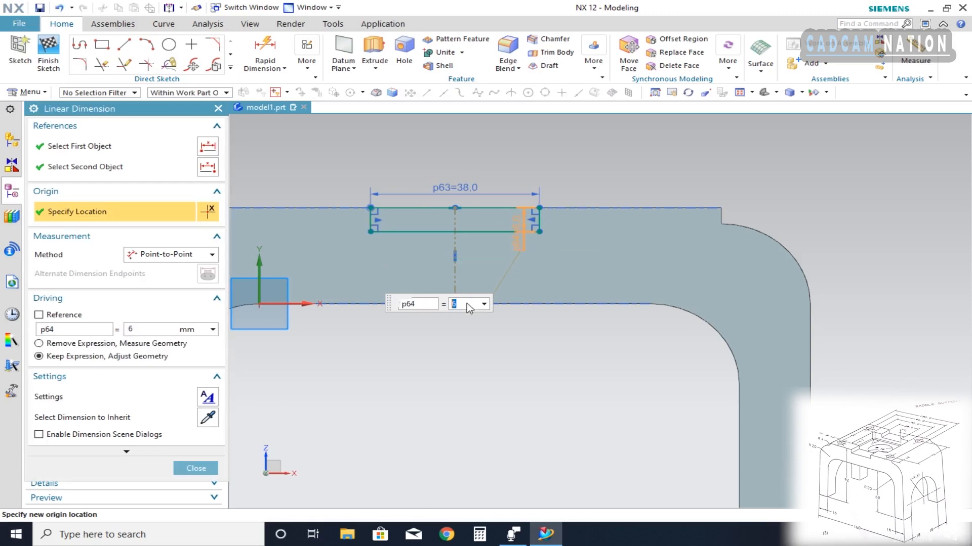
left_click(195, 469)
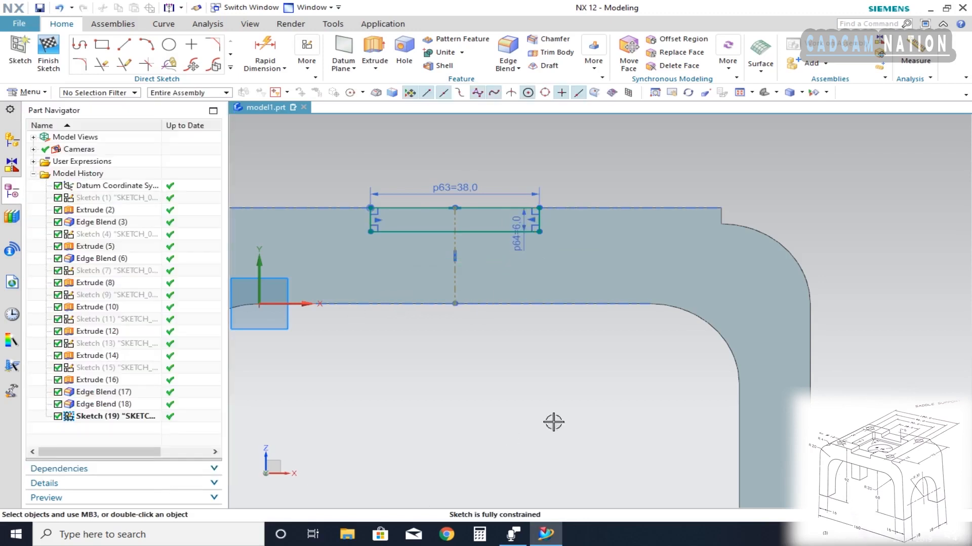
Extrude the rectangle in the reversed direction as a cut, ending Until Selected at the support's opposite long face
mouse_move(553, 420)
middle_mouse_down()
mouse_move(612, 395)
mouse_move(542, 403)
mouse_move(538, 413)
middle_mouse_up()
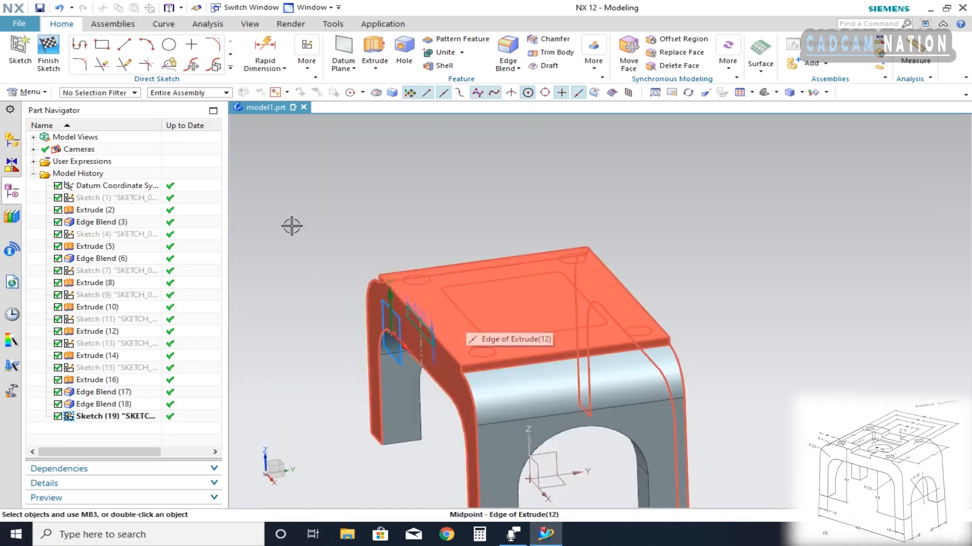
left_click(374, 53)
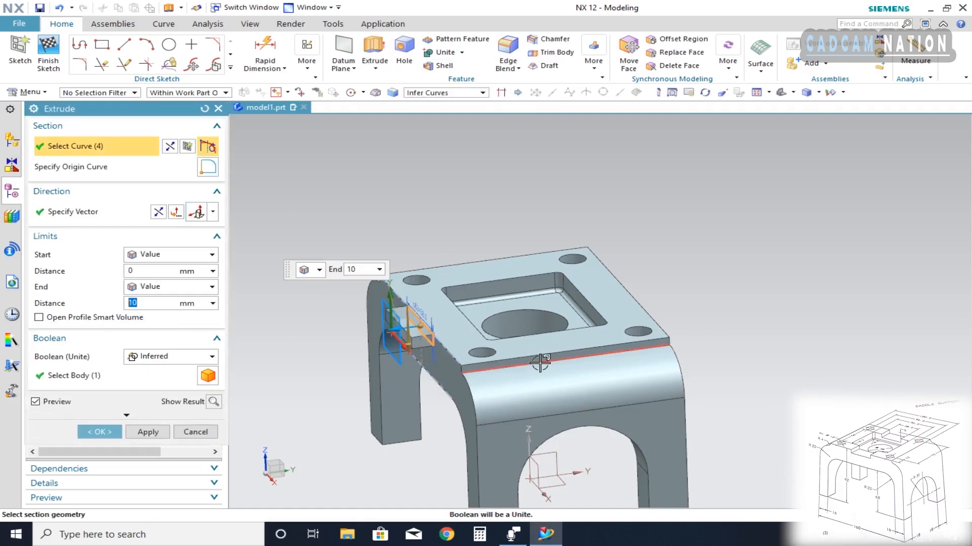
left_click(158, 214)
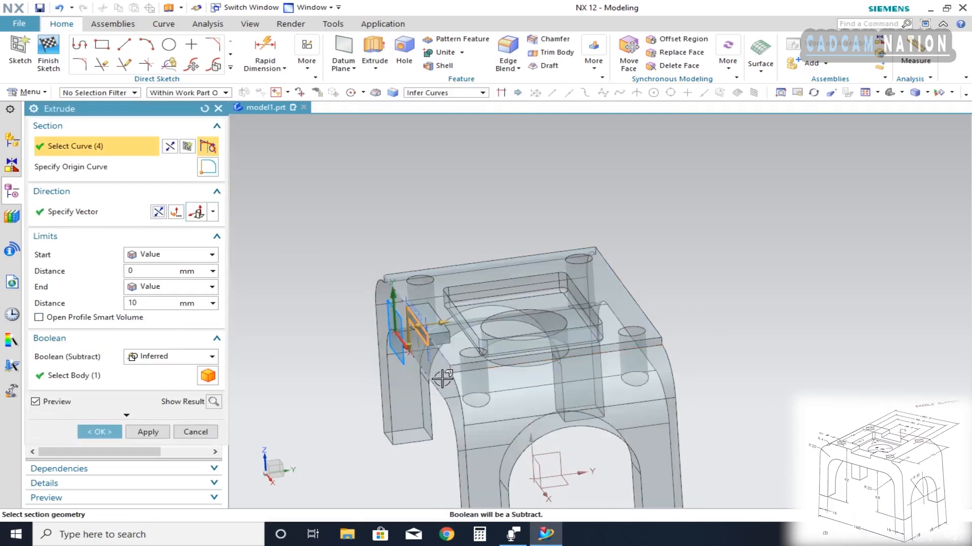
middle_click_drag(441, 379, 311, 371)
left_click(156, 285)
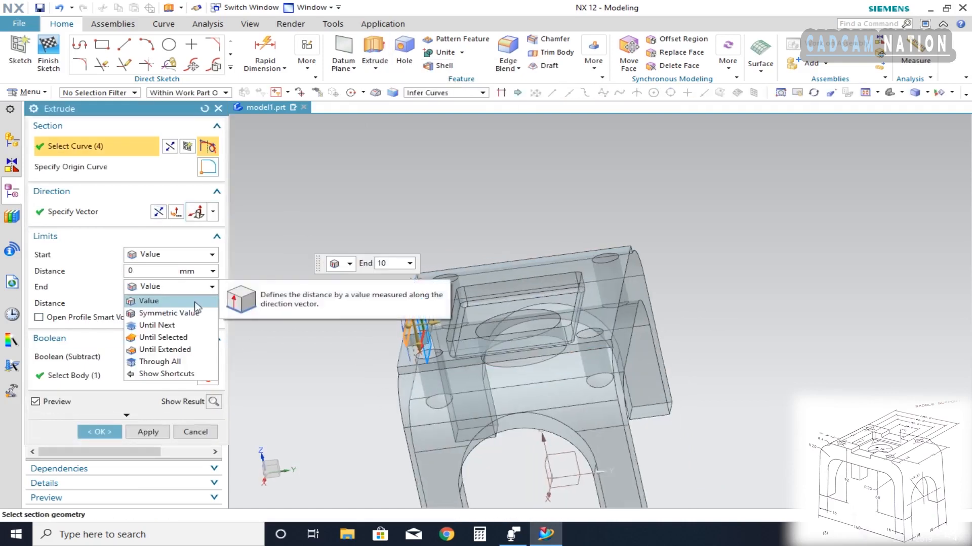
left_click(163, 337)
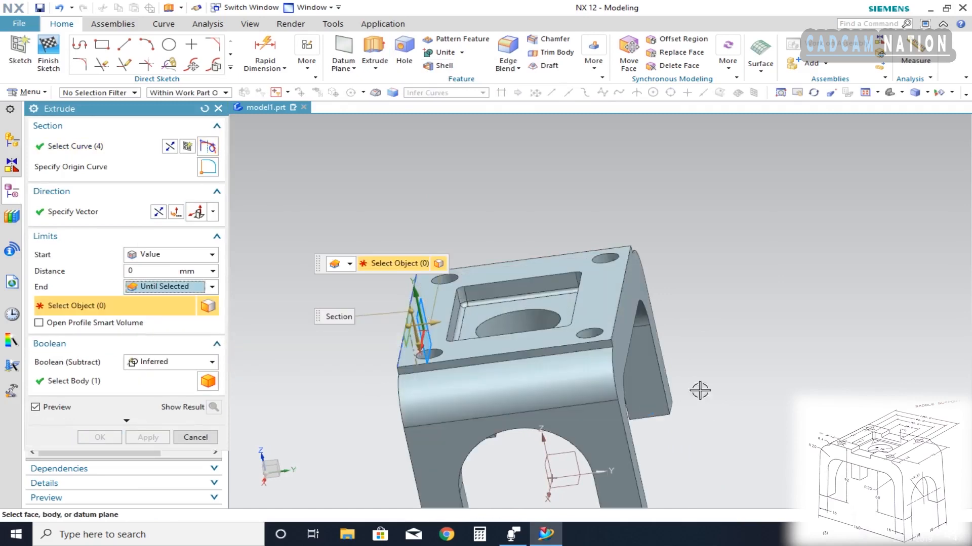
left_click(640, 292)
left_click(99, 437)
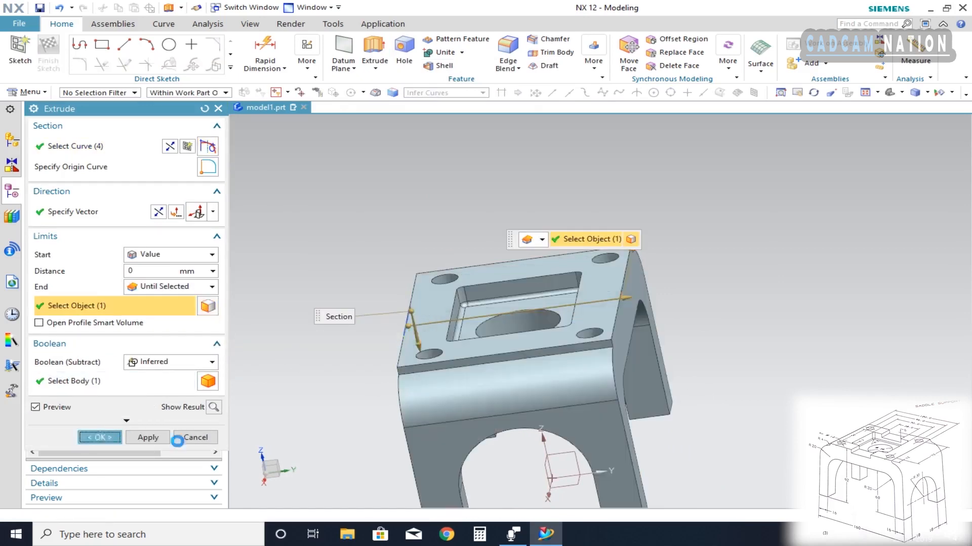
Hide the rectangle sketch of the slot cut across the top pad
middle_click_drag(664, 295, 611, 320)
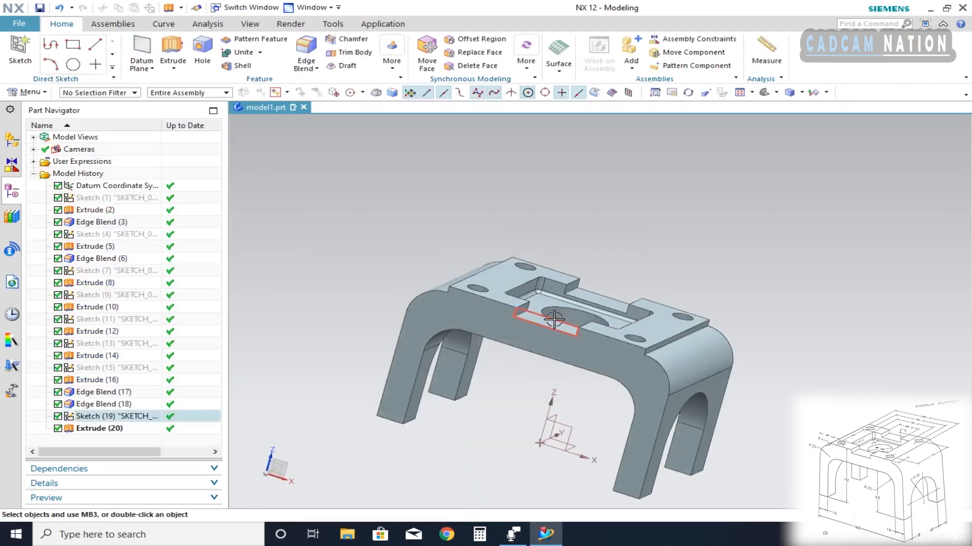
left_click(575, 327)
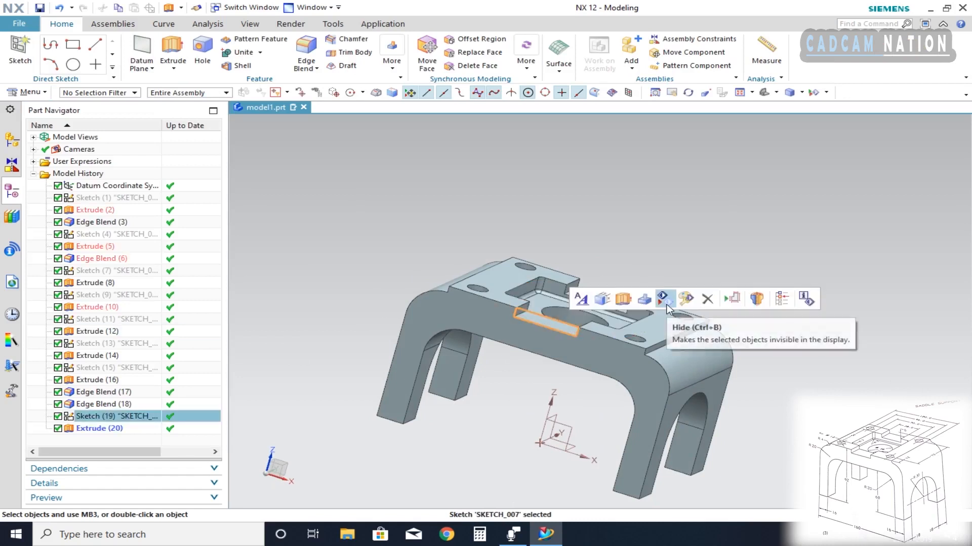
left_click(667, 310)
Examine the finished support full screen from all sides, including the top slot, pocket, holes, arched legs and underside
mouse_move(658, 354)
middle_mouse_down()
mouse_move(655, 386)
mouse_move(682, 415)
mouse_move(658, 458)
mouse_move(626, 441)
middle_mouse_up()
key("alt+Return")
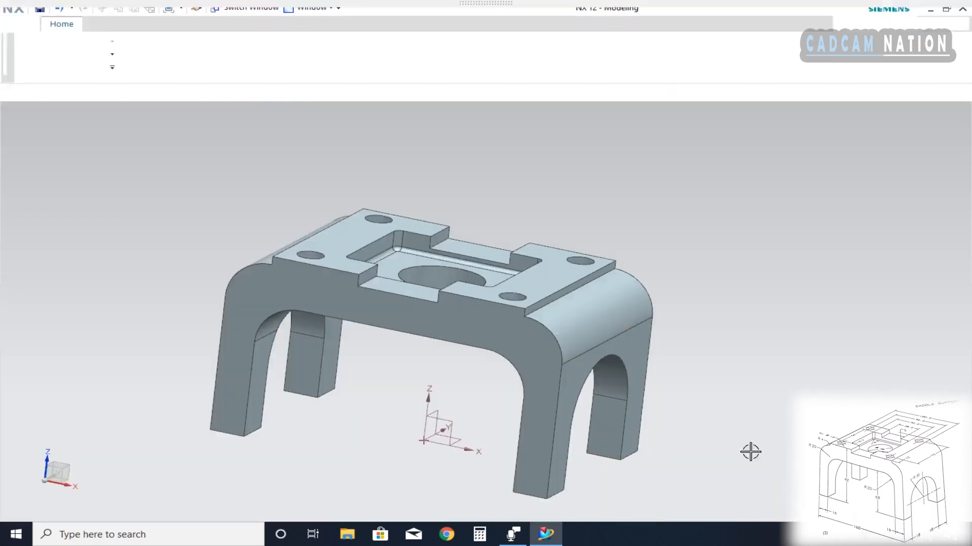
mouse_move(594, 370)
middle_mouse_down()
mouse_move(592, 382)
mouse_move(595, 373)
middle_mouse_up()
scroll(634, 212, "down", 3)
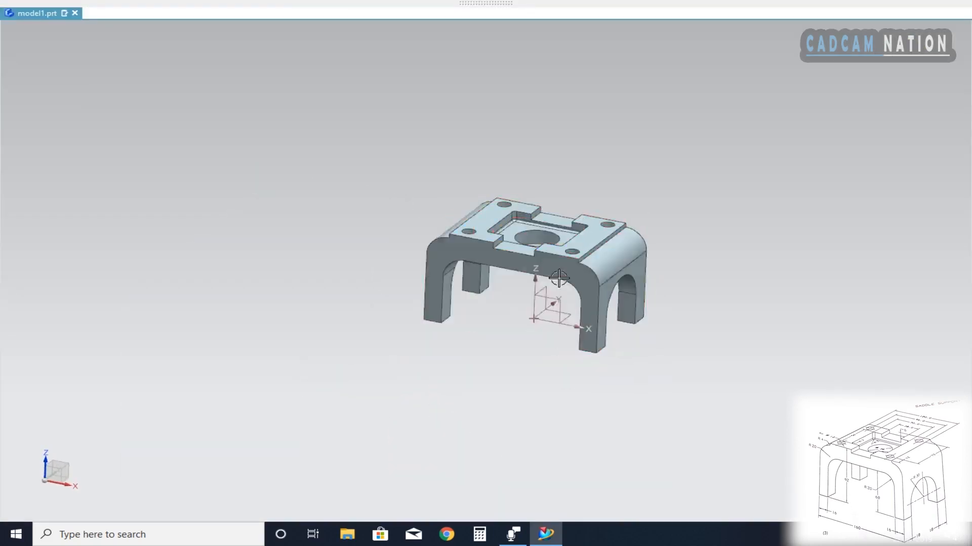
middle_click_drag(558, 278, 542, 281)
scroll(562, 245, "up", 3)
scroll(569, 306, "down", 2)
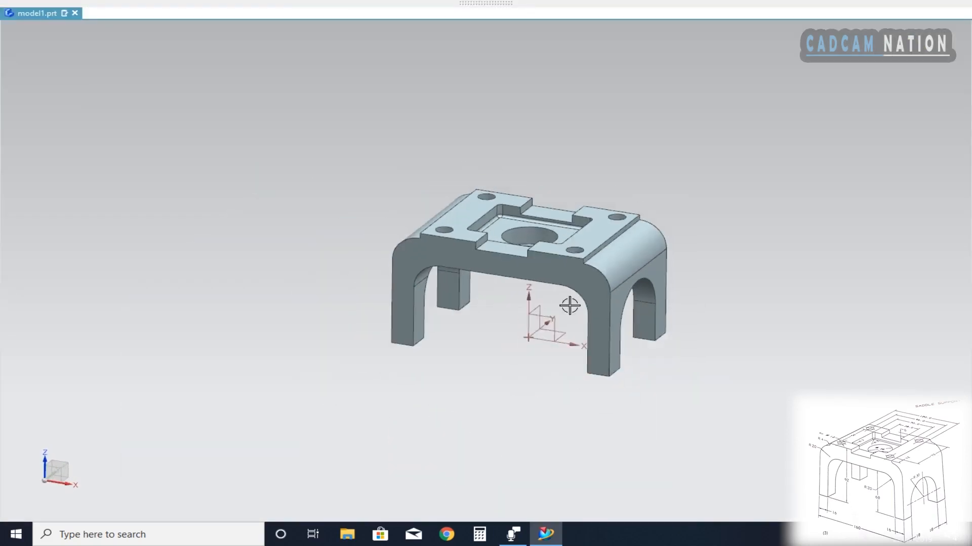
middle_click_drag(647, 333, 644, 348)
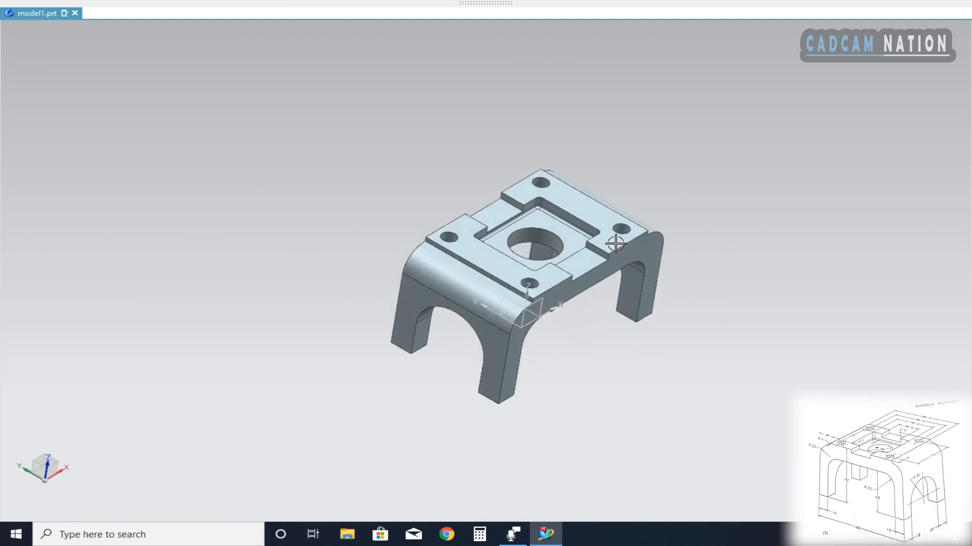
scroll(614, 244, "down", 4)
scroll(604, 244, "up", 5)
middle_click_drag(603, 297, 469, 293)
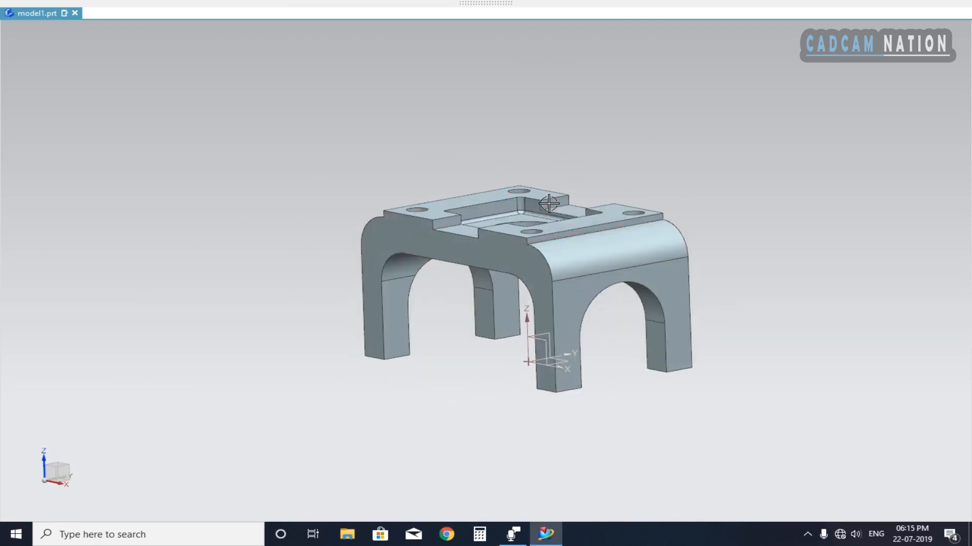
middle_click_drag(548, 203, 556, 166)
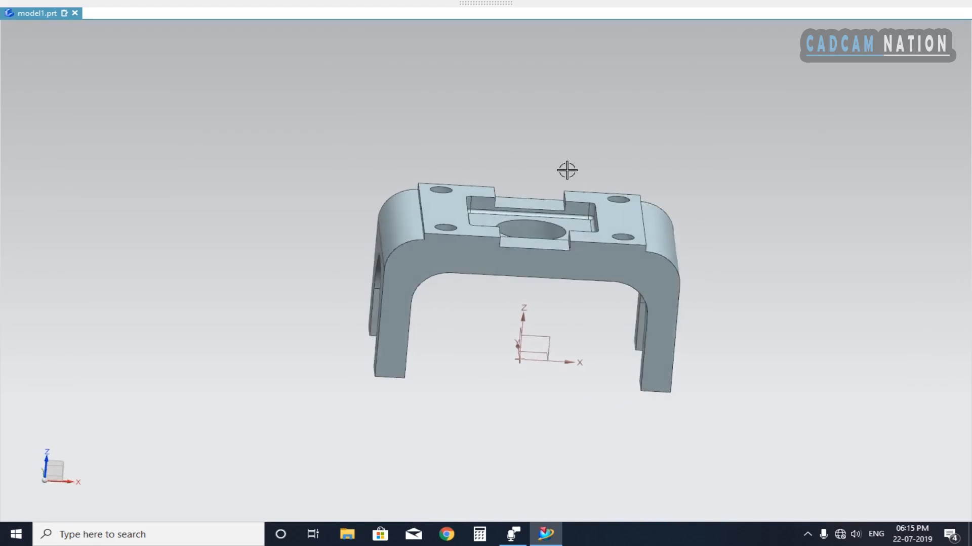
scroll(564, 178, "up", 5)
middle_click_drag(591, 306, 549, 297)
scroll(516, 303, "up", 3)
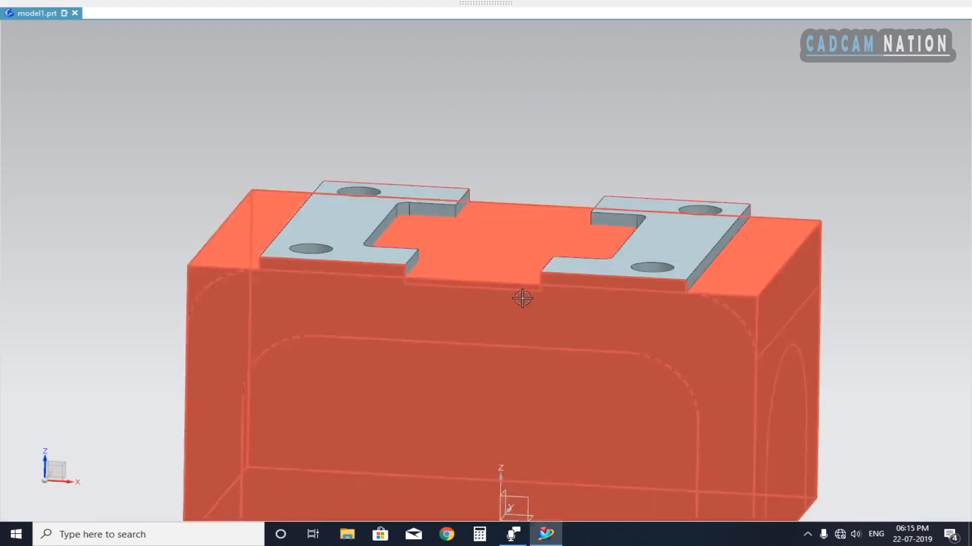
scroll(657, 317, "down", 3)
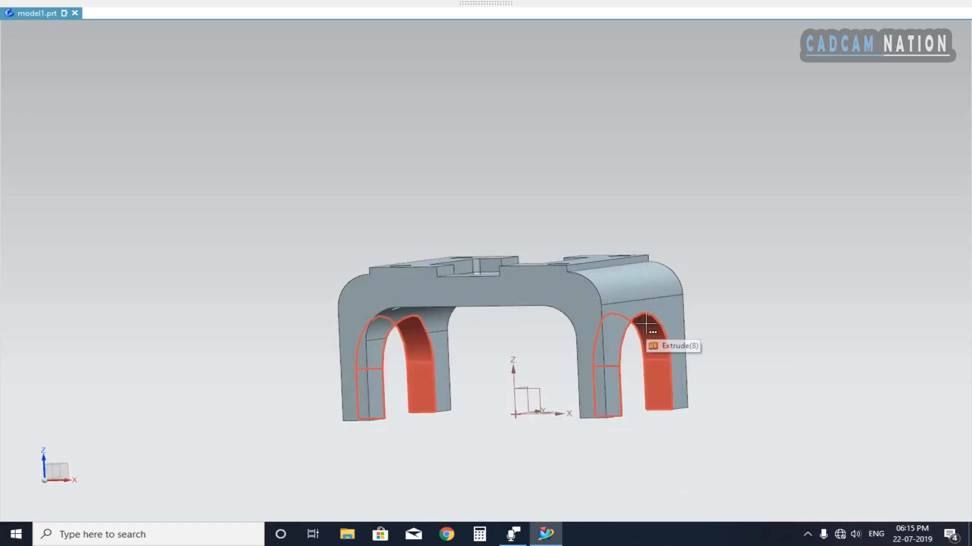
middle_click_drag(595, 332, 564, 312)
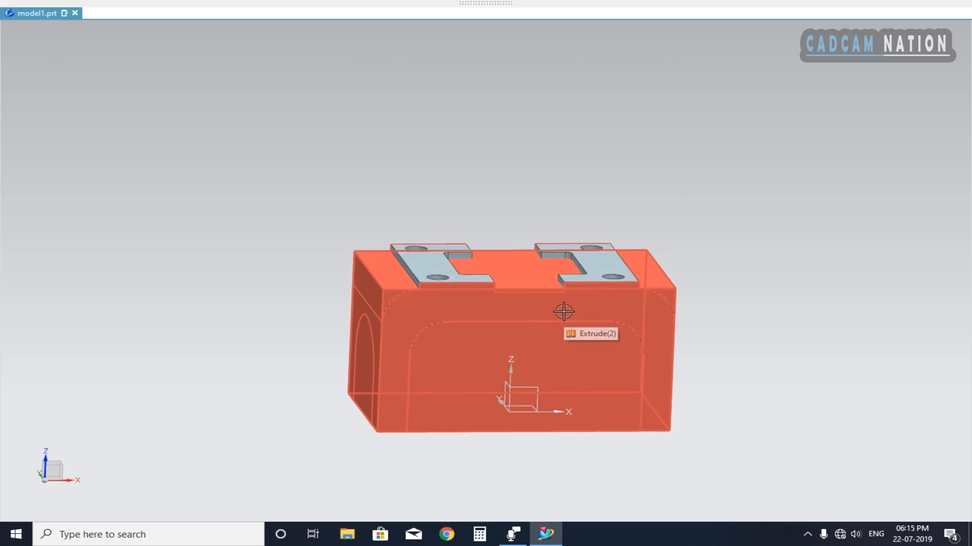
middle_click_drag(587, 345, 661, 344)
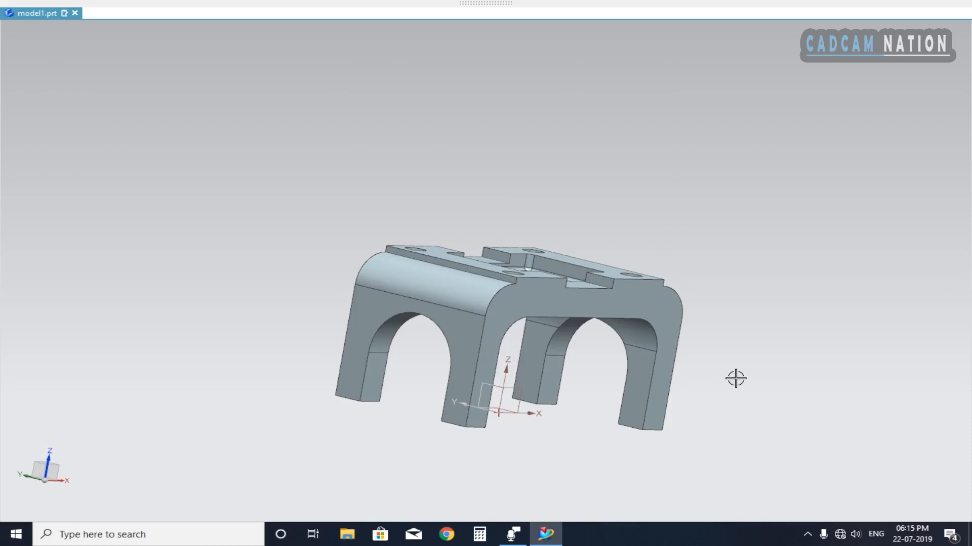
scroll(672, 372, "up", 1)
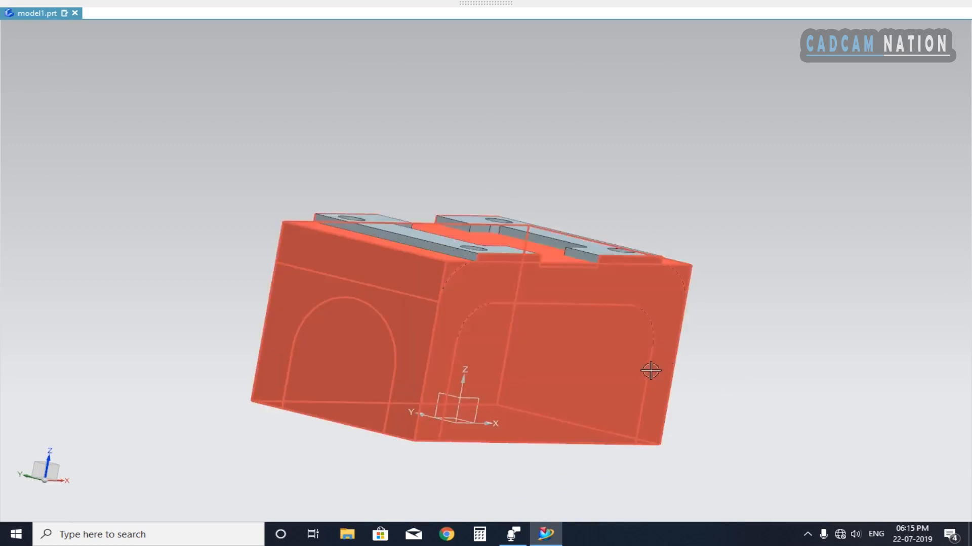
middle_click_drag(650, 370, 612, 369)
middle_click_drag(653, 445, 661, 408)
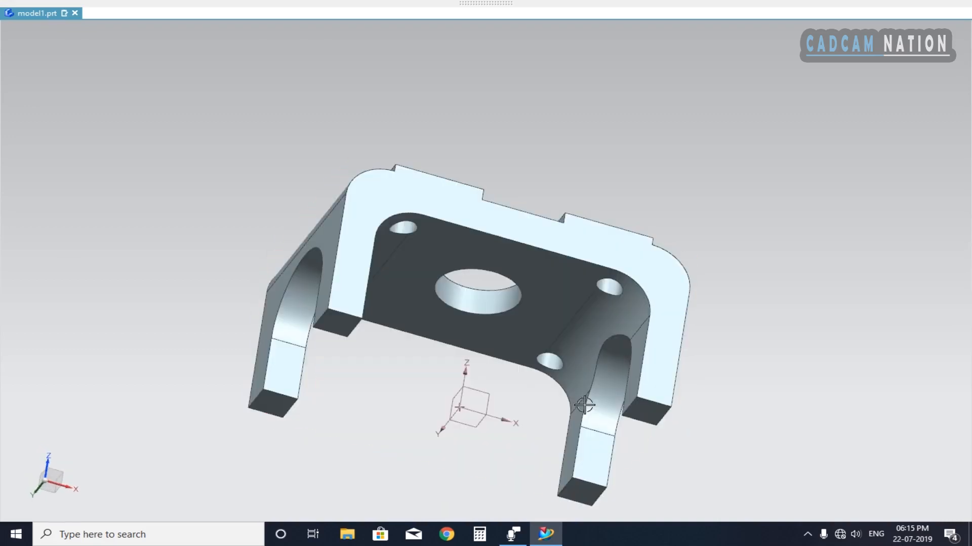
middle_click_drag(500, 391, 516, 461)
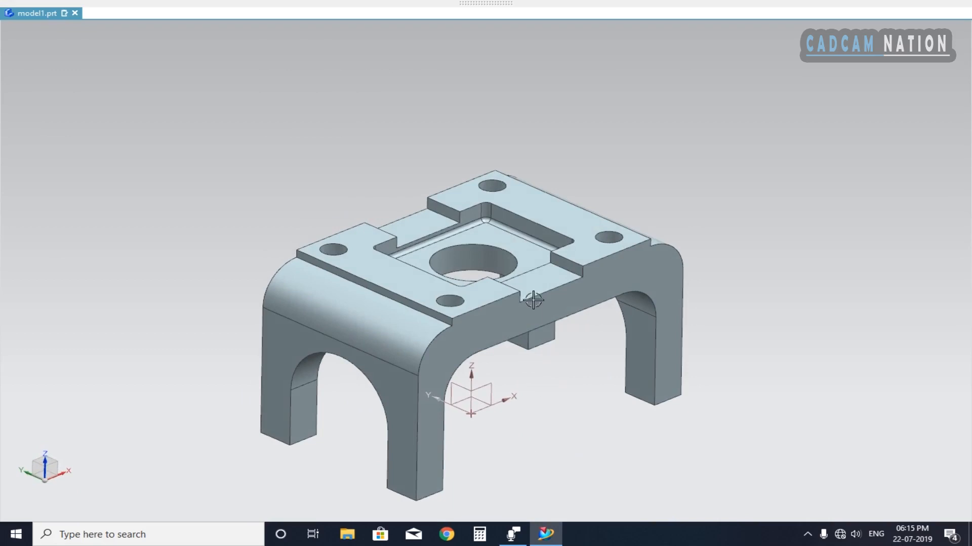
mouse_move(570, 371)
middle_mouse_down()
mouse_move(521, 343)
mouse_move(468, 369)
mouse_move(612, 360)
mouse_move(501, 363)
mouse_move(568, 370)
middle_mouse_up()
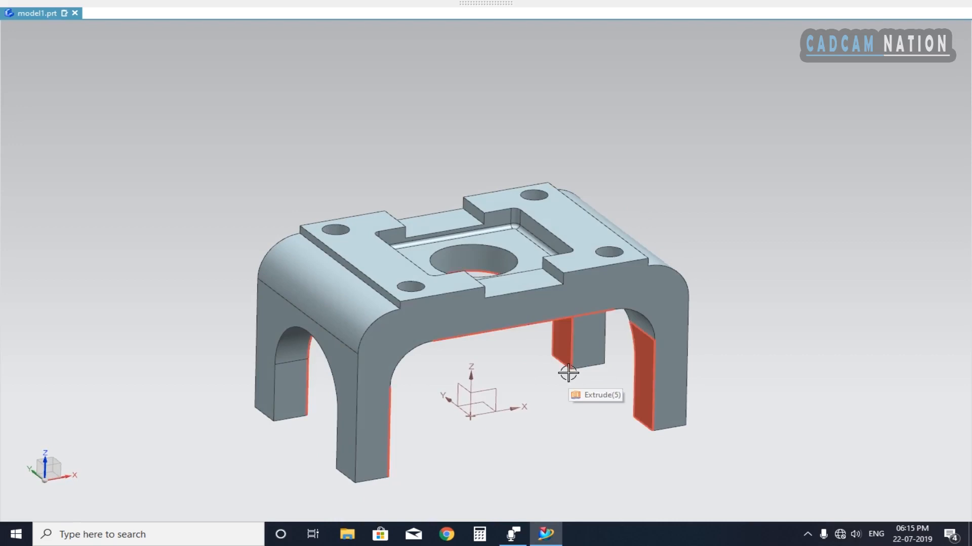